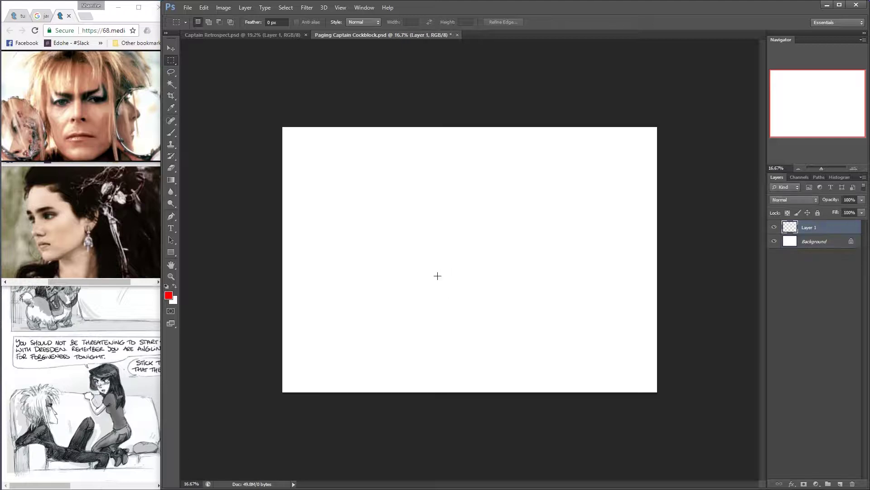
# On a new layer, sketch the couch arm, seat line and outline in red.
pyautogui.press('b')
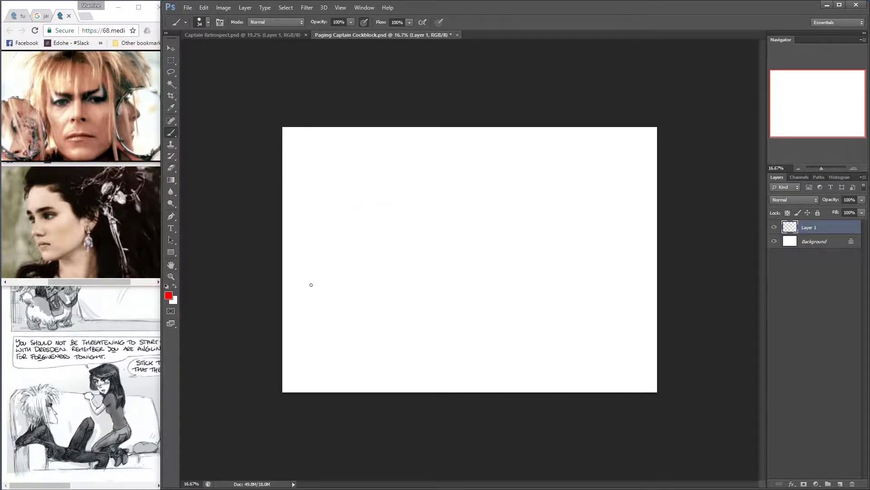
pyautogui.moveTo(362, 287); pyautogui.dragTo(362, 346)
pyautogui.moveTo(377, 303); pyautogui.dragTo(577, 310)
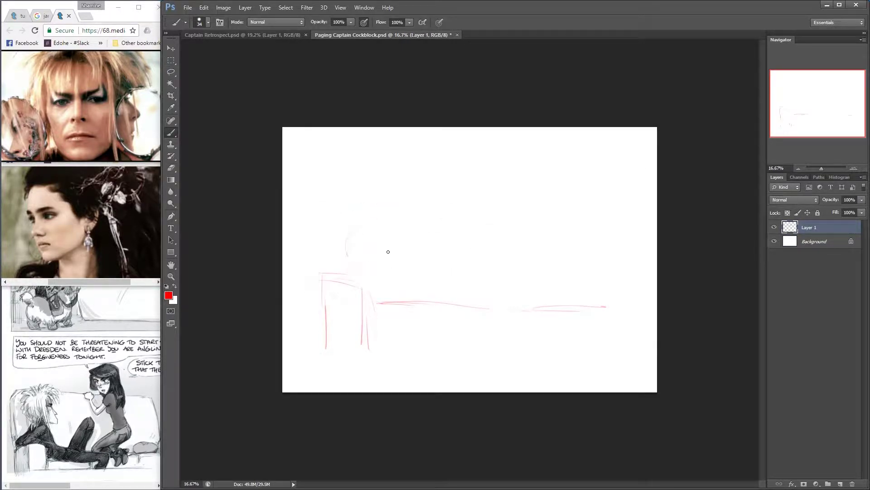
pyautogui.moveTo(472, 309); pyautogui.dragTo(469, 320)
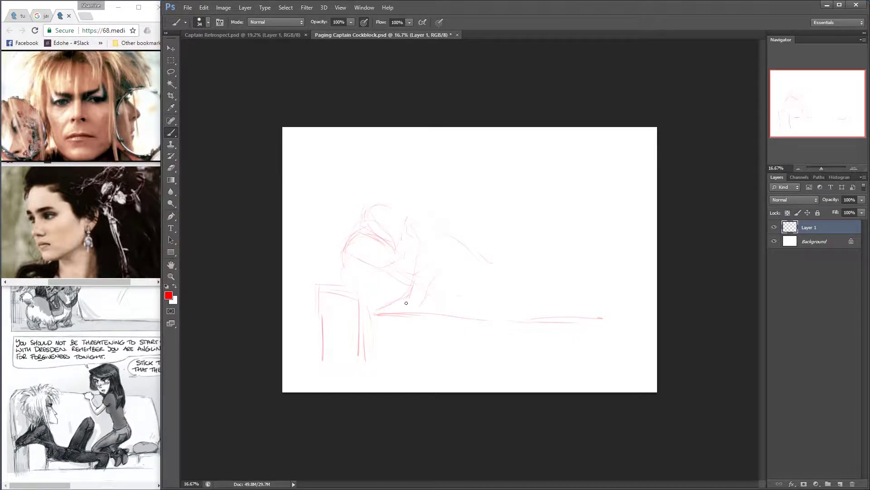
# Erase a stray sketch bit, then add the reclining figure, couch back and right end.
pyautogui.press('e')
pyautogui.moveTo(396, 230); pyautogui.dragTo(380, 229)
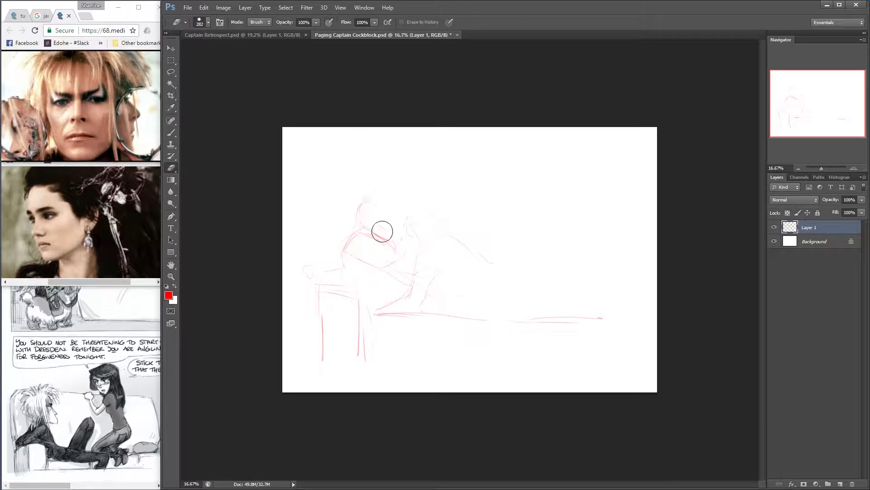
pyautogui.press('b')
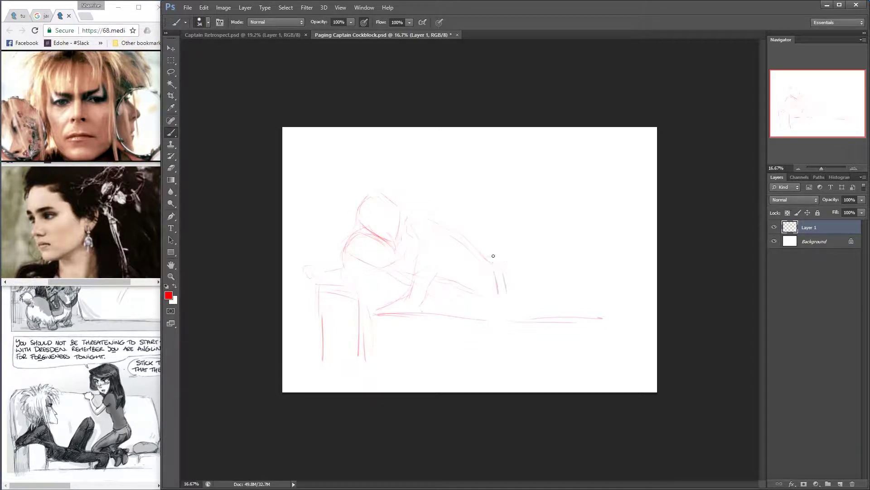
pyautogui.moveTo(506, 243)
pyautogui.mouseDown()
pyautogui.moveTo(511, 297)
pyautogui.moveTo(608, 274)
pyautogui.mouseUp()
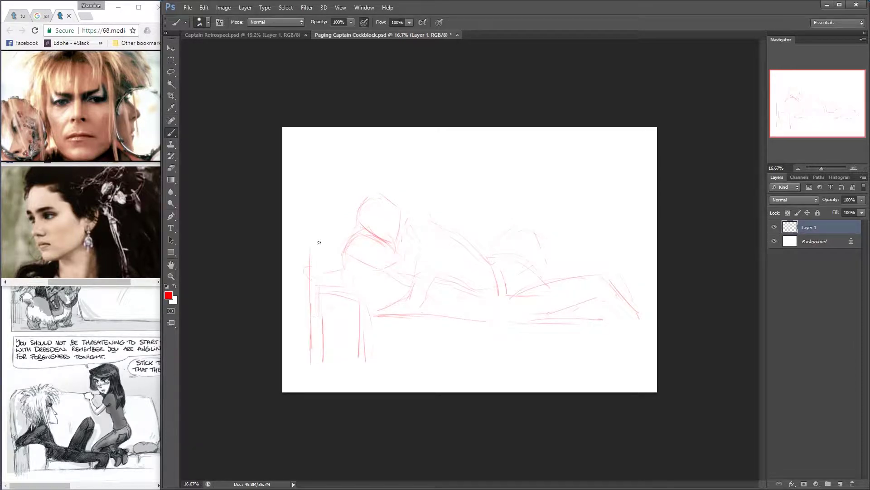
pyautogui.moveTo(415, 191)
pyautogui.mouseDown()
pyautogui.moveTo(606, 214)
pyautogui.moveTo(622, 261)
pyautogui.mouseUp()
pyautogui.moveTo(612, 214); pyautogui.dragTo(626, 274)
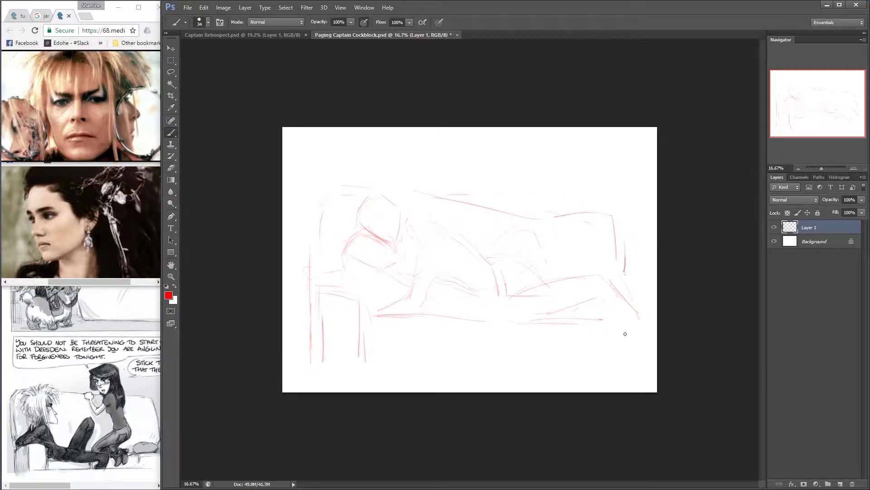
# Zoom in on the sketch and tilt the canvas view for easier drawing.
pyautogui.hotkey('ctrl', '+')
pyautogui.hotkey('ctrl', '+')
pyautogui.press('r')
pyautogui.moveTo(383, 161)
pyautogui.mouseDown()
pyautogui.moveTo(489, 186)
pyautogui.moveTo(576, 233)
pyautogui.mouseUp()
# With the view upright, sketch the head outline, its left side and a hair loop.
pyautogui.press('Escape')
pyautogui.press('b')
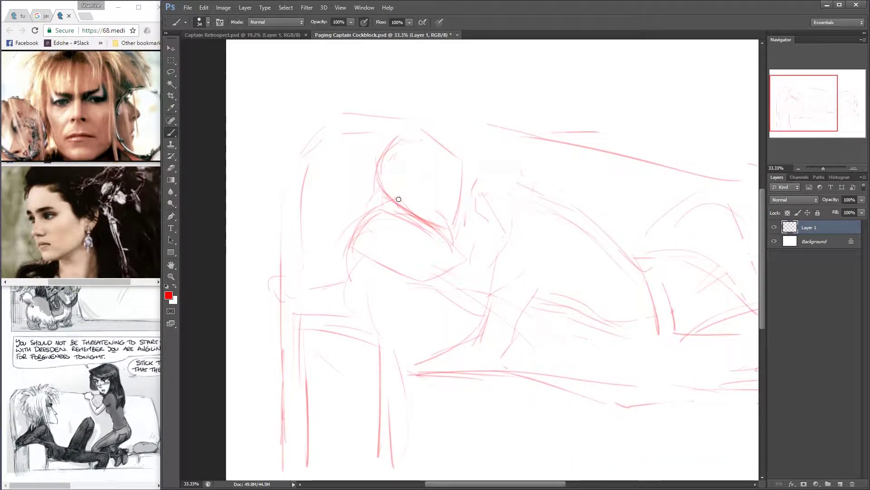
pyautogui.moveTo(458, 193); pyautogui.dragTo(451, 228)
pyautogui.moveTo(469, 199); pyautogui.dragTo(454, 229)
pyautogui.moveTo(389, 164); pyautogui.dragTo(362, 204)
pyautogui.moveTo(426, 159); pyautogui.dragTo(435, 149)
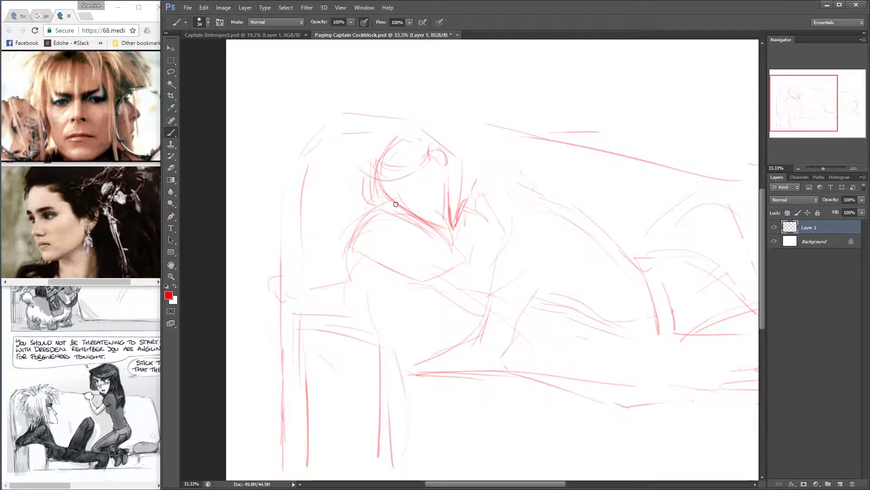
# Tilt the view, dot in a face detail and erase a stray stroke near the mouth.
pyautogui.press('r')
pyautogui.moveTo(399, 206)
pyautogui.mouseDown()
pyautogui.moveTo(528, 171)
pyautogui.moveTo(496, 209)
pyautogui.mouseUp()
pyautogui.press('b')
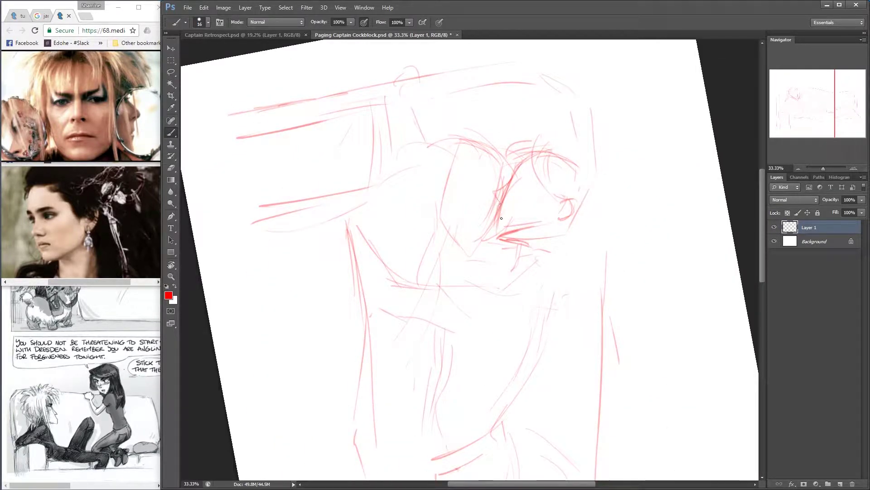
pyautogui.click(496, 215)
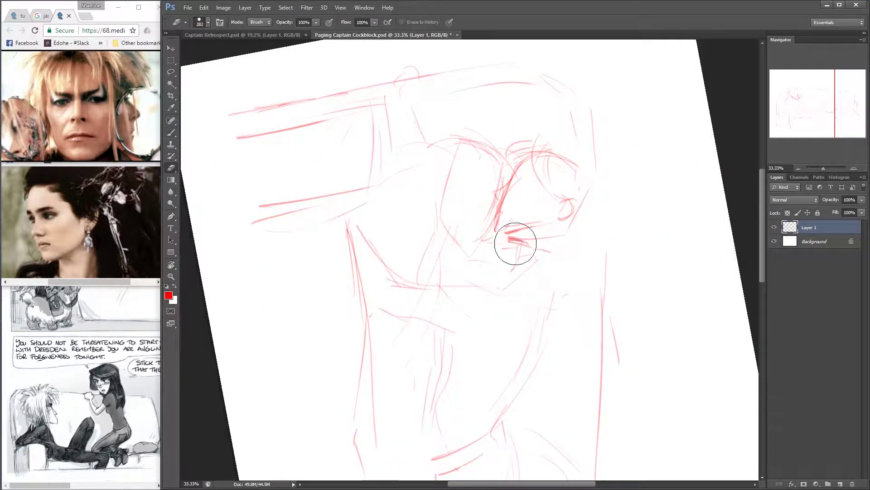
pyautogui.press('e')
pyautogui.press('b')
pyautogui.moveTo(515, 243)
pyautogui.mouseDown()
pyautogui.moveTo(507, 247)
pyautogui.moveTo(489, 190)
pyautogui.moveTo(497, 162)
pyautogui.moveTo(525, 153)
pyautogui.mouseUp()
# Adjust the view rotation, then sketch the head and neck lines.
pyautogui.press('r')
pyautogui.press('Escape')
pyautogui.press('b')
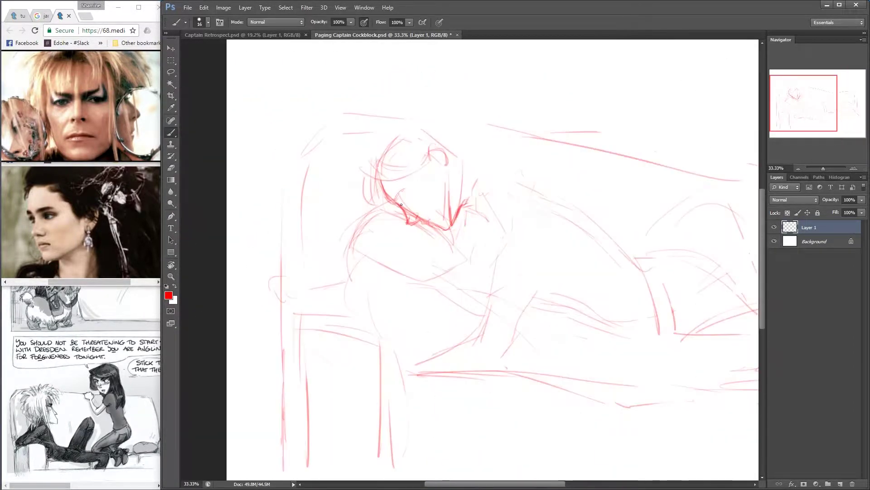
pyautogui.press('r')
pyautogui.moveTo(401, 205)
pyautogui.mouseDown()
pyautogui.moveTo(525, 181)
pyautogui.moveTo(517, 167)
pyautogui.mouseUp()
pyautogui.press('r')
pyautogui.press('Escape')
pyautogui.press('b')
pyautogui.moveTo(435, 152)
pyautogui.mouseDown()
pyautogui.moveTo(424, 161)
pyautogui.moveTo(440, 172)
pyautogui.moveTo(447, 210)
pyautogui.mouseUp()
pyautogui.moveTo(478, 170)
pyautogui.mouseDown()
pyautogui.moveTo(451, 206)
pyautogui.moveTo(606, 194)
pyautogui.moveTo(495, 111)
pyautogui.mouseUp()
# Draw a line below the neck and the shoulder line, erasing the stray strokes below the neck.
pyautogui.press('r')
pyautogui.press('Escape')
pyautogui.press('b')
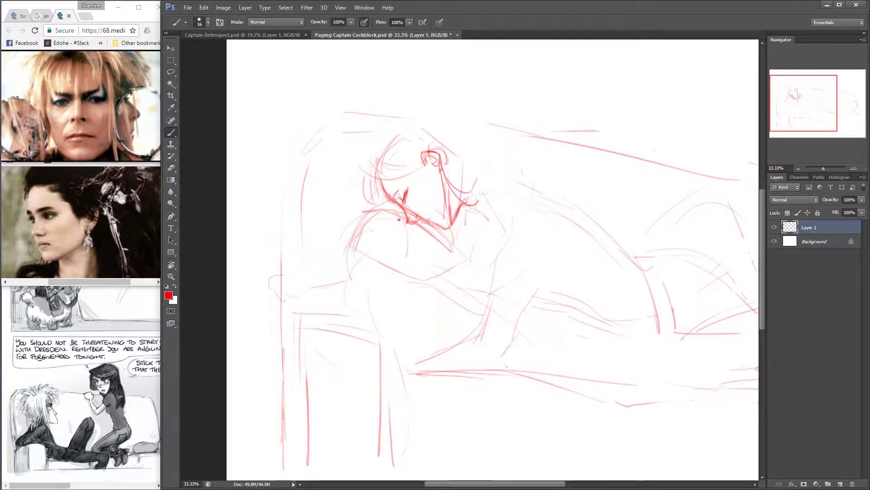
pyautogui.moveTo(438, 250); pyautogui.dragTo(421, 277)
pyautogui.moveTo(349, 224); pyautogui.dragTo(413, 227)
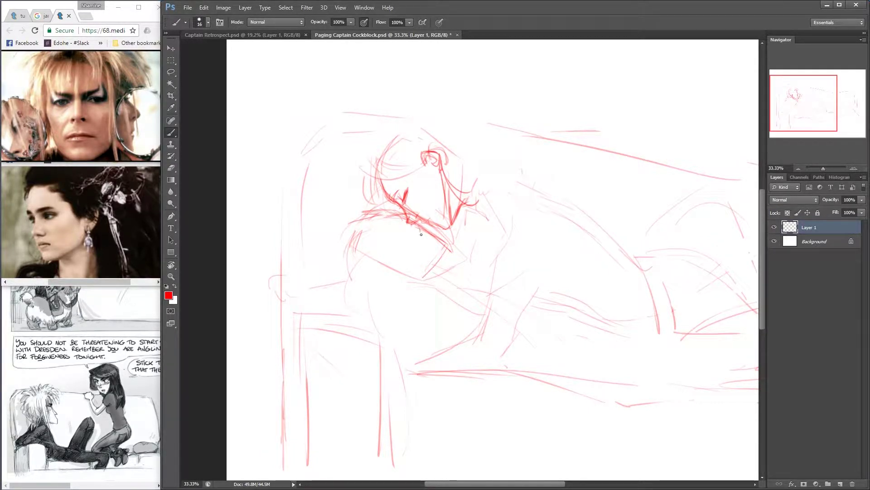
pyautogui.press('e')
pyautogui.moveTo(449, 253)
pyautogui.mouseDown()
pyautogui.moveTo(440, 233)
pyautogui.moveTo(416, 273)
pyautogui.mouseUp()
pyautogui.press('b')
# Tilt the view and add a line down the face and a short stroke near the eyes.
pyautogui.moveTo(407, 221); pyautogui.dragTo(521, 185)
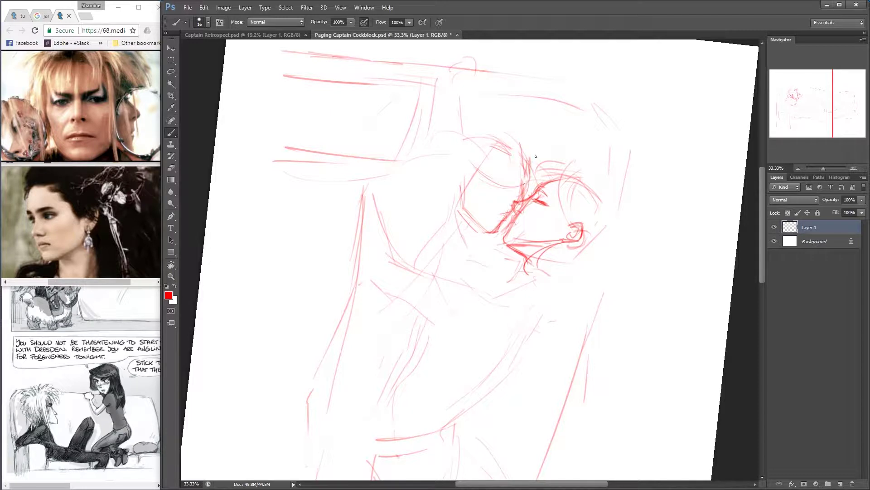
pyautogui.moveTo(526, 184); pyautogui.dragTo(520, 201)
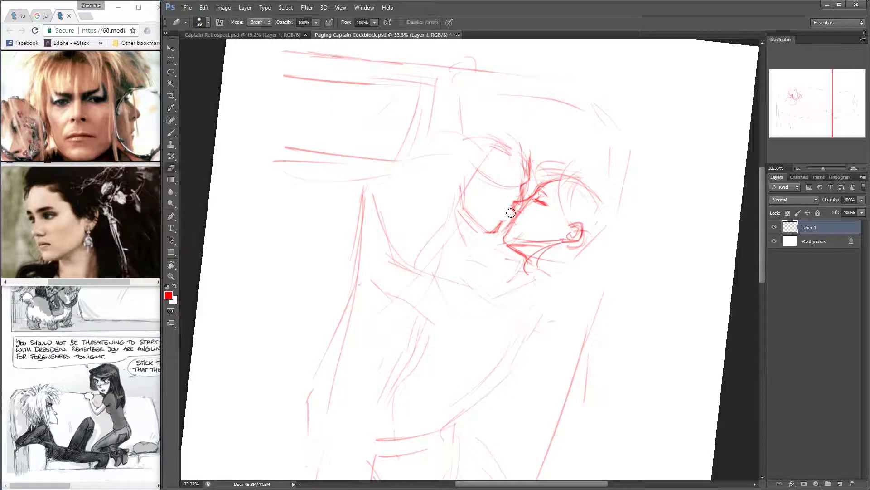
pyautogui.press('m')
pyautogui.press('b')
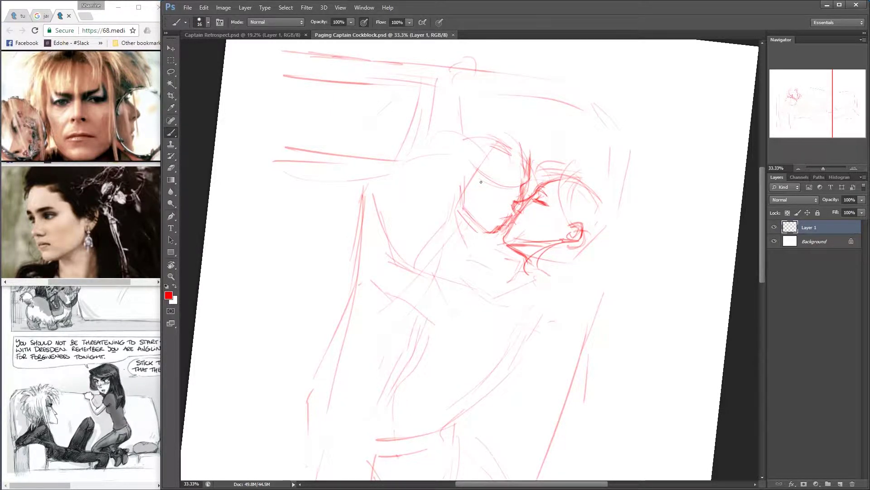
pyautogui.moveTo(489, 182)
pyautogui.mouseDown()
pyautogui.moveTo(509, 191)
pyautogui.moveTo(369, 136)
pyautogui.moveTo(465, 182)
pyautogui.mouseUp()
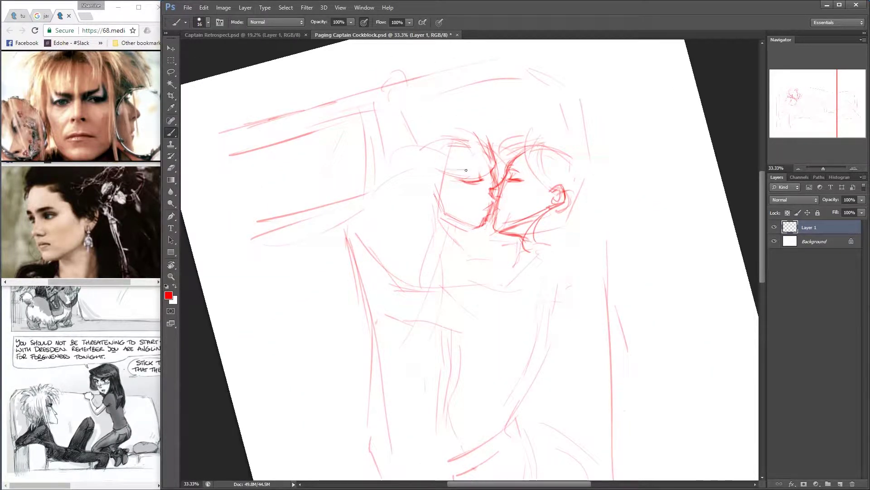
# Straighten the view and sketch hair left of the head with strokes below it.
pyautogui.moveTo(482, 172)
pyautogui.mouseDown()
pyautogui.moveTo(394, 241)
pyautogui.moveTo(408, 204)
pyautogui.moveTo(348, 176)
pyautogui.moveTo(356, 267)
pyautogui.mouseUp()
pyautogui.press('r')
pyautogui.moveTo(357, 165); pyautogui.dragTo(343, 196)
pyautogui.moveTo(323, 232); pyautogui.dragTo(353, 284)
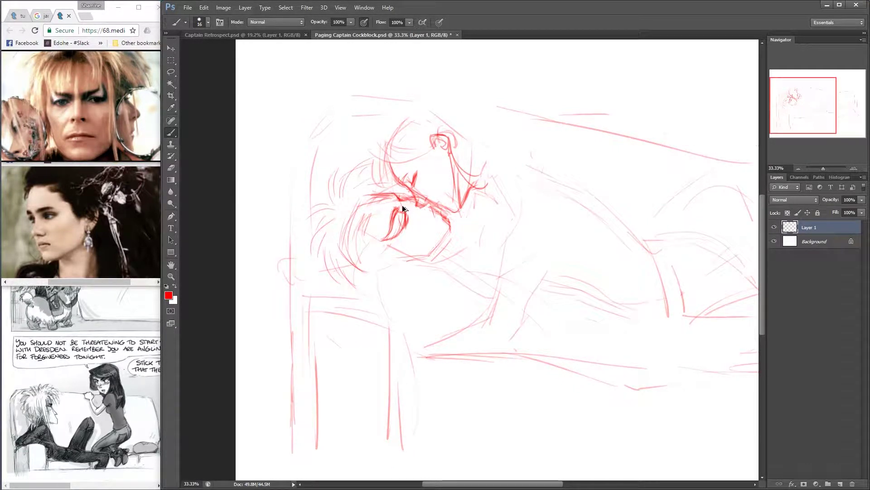
# Rotate the canvas so the figures stand upright and darken the right figure's eye line.
pyautogui.press('r')
pyautogui.moveTo(401, 204)
pyautogui.mouseDown()
pyautogui.moveTo(496, 202)
pyautogui.moveTo(427, 209)
pyautogui.moveTo(452, 228)
pyautogui.mouseUp()
pyautogui.press('r')
pyautogui.moveTo(521, 222)
pyautogui.mouseDown()
pyautogui.moveTo(499, 201)
pyautogui.moveTo(505, 220)
pyautogui.mouseUp()
pyautogui.press('b')
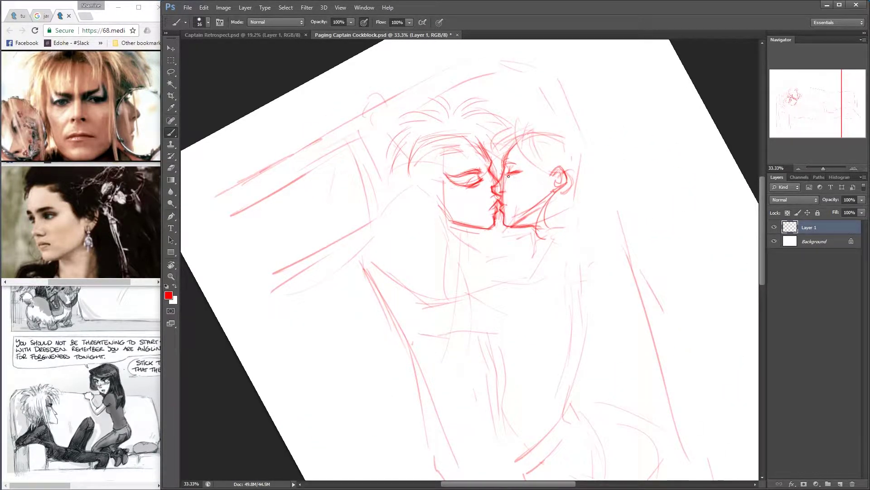
pyautogui.moveTo(506, 174)
pyautogui.mouseDown()
pyautogui.moveTo(520, 172)
pyautogui.moveTo(367, 256)
pyautogui.mouseUp()
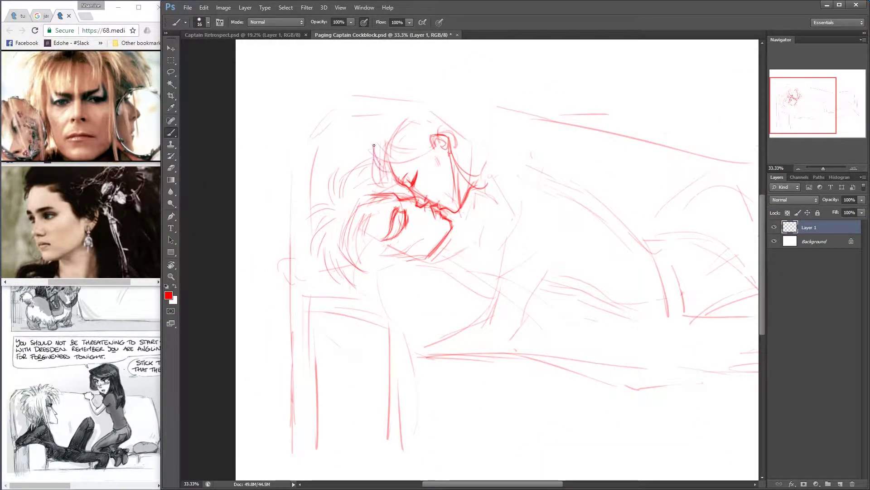
# Sketch the top and right of the hair and strands over the forehead.
pyautogui.moveTo(426, 155)
pyautogui.mouseDown()
pyautogui.moveTo(554, 127)
pyautogui.moveTo(424, 120)
pyautogui.moveTo(459, 100)
pyautogui.moveTo(478, 126)
pyautogui.mouseUp()
pyautogui.moveTo(449, 100); pyautogui.dragTo(503, 154)
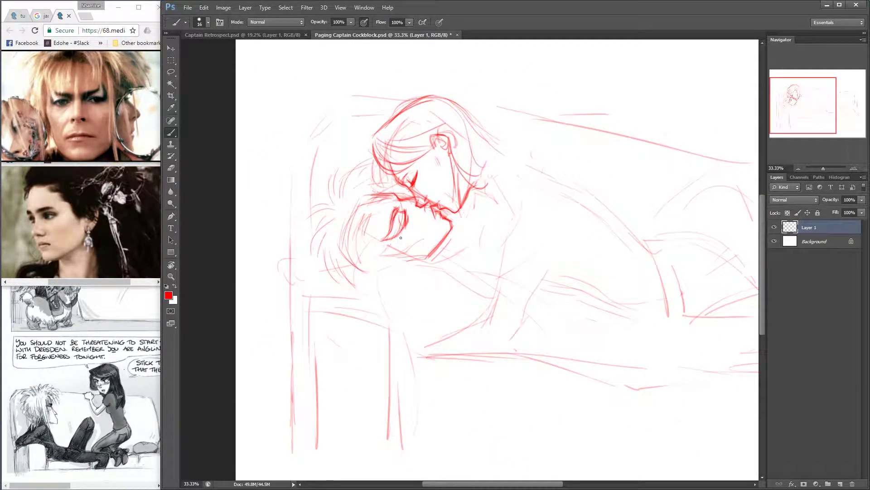
pyautogui.moveTo(401, 237); pyautogui.dragTo(506, 190)
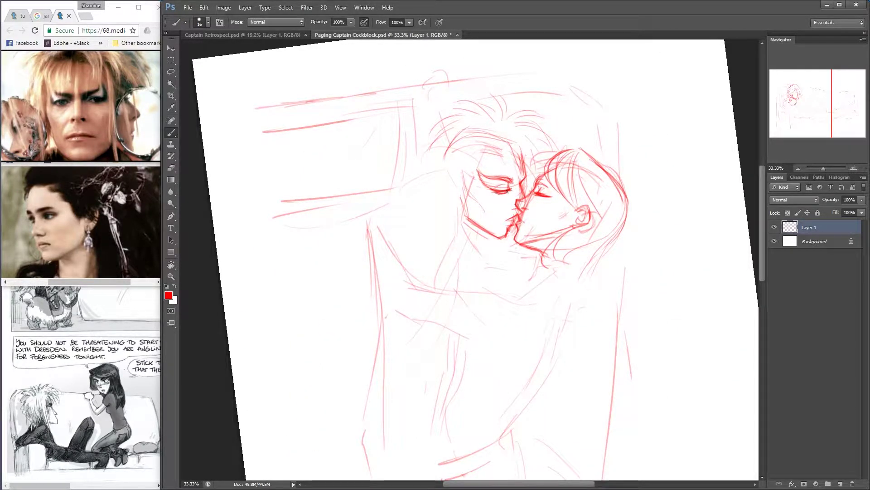
pyautogui.moveTo(494, 150); pyautogui.dragTo(480, 188)
pyautogui.moveTo(467, 155); pyautogui.dragTo(501, 175)
pyautogui.moveTo(517, 147)
pyautogui.mouseDown()
pyautogui.moveTo(499, 175)
pyautogui.moveTo(528, 176)
pyautogui.mouseUp()
pyautogui.moveTo(481, 154); pyautogui.dragTo(449, 186)
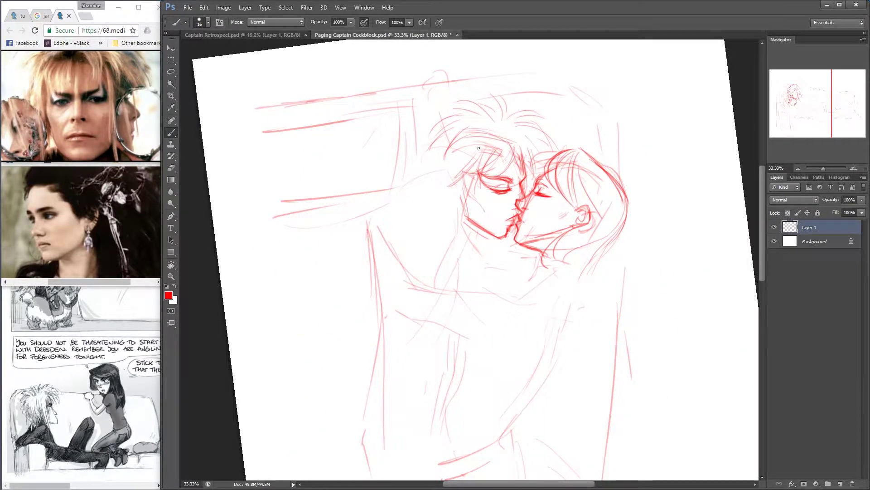
# Reset the rotation and draw the jaw line from the ear.
pyautogui.press('r')
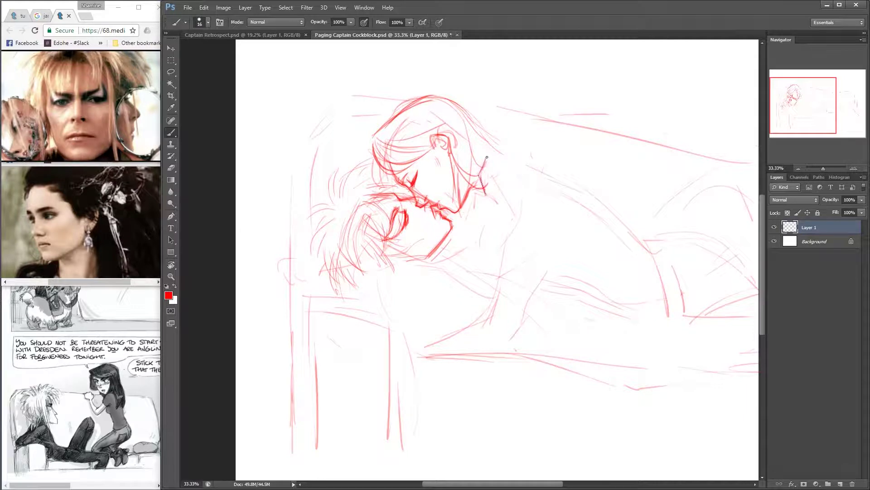
pyautogui.moveTo(490, 176)
pyautogui.mouseDown()
pyautogui.moveTo(511, 163)
pyautogui.moveTo(519, 198)
pyautogui.mouseUp()
pyautogui.moveTo(514, 165)
pyautogui.mouseDown()
pyautogui.moveTo(526, 153)
pyautogui.moveTo(517, 169)
pyautogui.mouseUp()
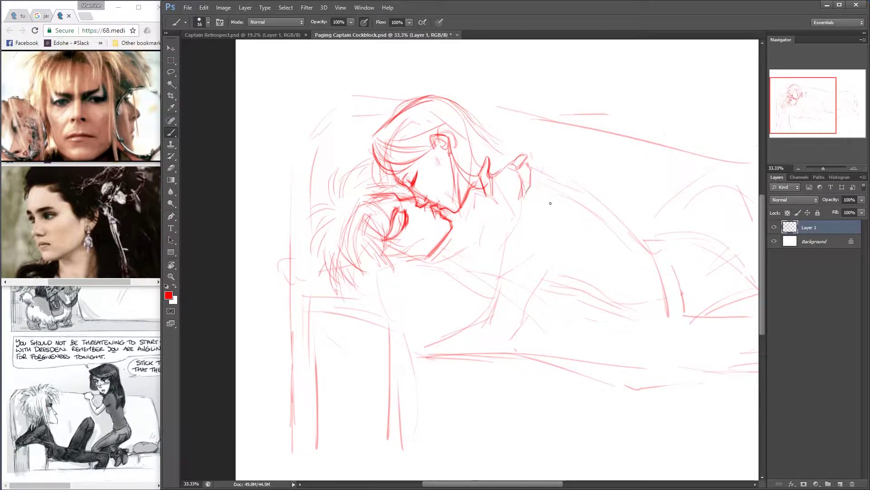
# Zoom out and draw the shoulder curve, couch arm legs and darker arm top line.
pyautogui.hotkey('ctrl', '-')
pyautogui.moveTo(295, 295)
pyautogui.mouseDown()
pyautogui.moveTo(343, 296)
pyautogui.moveTo(339, 394)
pyautogui.mouseUp()
pyautogui.moveTo(336, 304); pyautogui.dragTo(333, 410)
pyautogui.moveTo(242, 301)
pyautogui.mouseDown()
pyautogui.moveTo(325, 296)
pyautogui.moveTo(345, 311)
pyautogui.mouseUp()
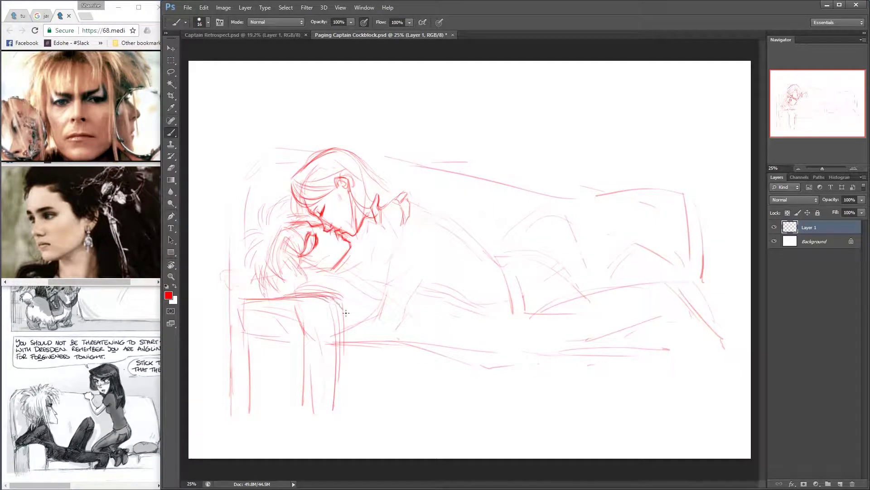
# Darken the couch arm's top curve, its leg lines and left edge.
pyautogui.moveTo(277, 293)
pyautogui.mouseDown()
pyautogui.moveTo(342, 294)
pyautogui.moveTo(338, 420)
pyautogui.mouseUp()
pyautogui.moveTo(340, 379); pyautogui.dragTo(336, 426)
pyautogui.moveTo(301, 335); pyautogui.dragTo(305, 394)
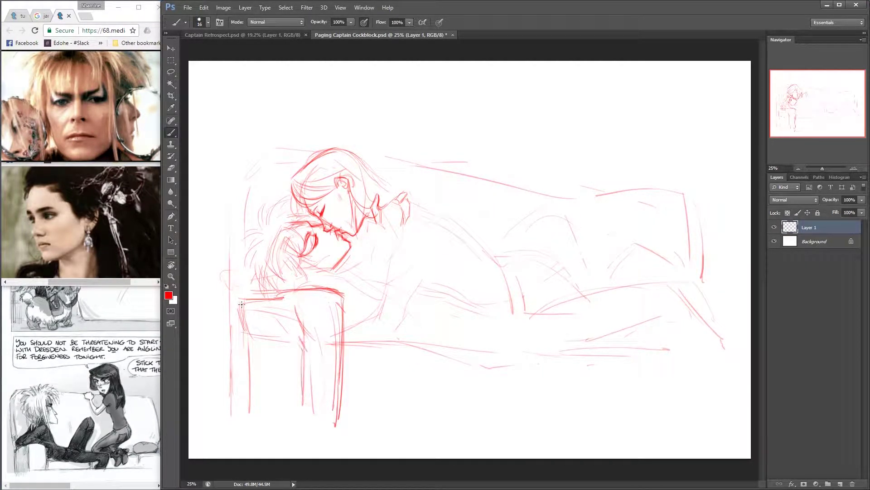
pyautogui.moveTo(235, 297); pyautogui.dragTo(243, 333)
# Sketch the lower figure's hair across the top, side and back of the head.
pyautogui.moveTo(241, 243)
pyautogui.mouseDown()
pyautogui.moveTo(266, 235)
pyautogui.moveTo(247, 254)
pyautogui.moveTo(244, 277)
pyautogui.moveTo(262, 299)
pyautogui.mouseUp()
pyautogui.moveTo(280, 263); pyautogui.dragTo(271, 295)
pyautogui.moveTo(278, 241); pyautogui.dragTo(262, 277)
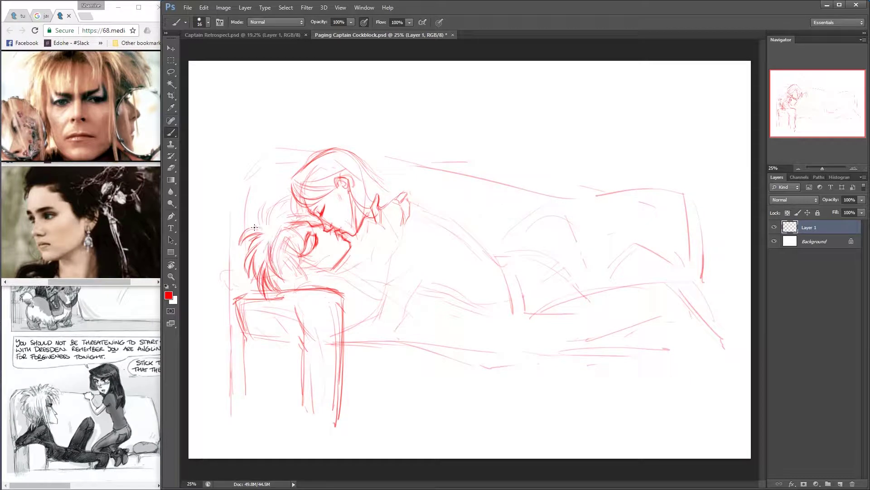
pyautogui.moveTo(253, 231)
pyautogui.mouseDown()
pyautogui.moveTo(285, 200)
pyautogui.moveTo(313, 209)
pyautogui.moveTo(297, 263)
pyautogui.mouseUp()
pyautogui.moveTo(306, 221)
pyautogui.mouseDown()
pyautogui.moveTo(290, 254)
pyautogui.moveTo(294, 281)
pyautogui.moveTo(283, 276)
pyautogui.moveTo(314, 276)
pyautogui.moveTo(313, 294)
pyautogui.mouseUp()
pyautogui.moveTo(335, 267); pyautogui.dragTo(299, 290)
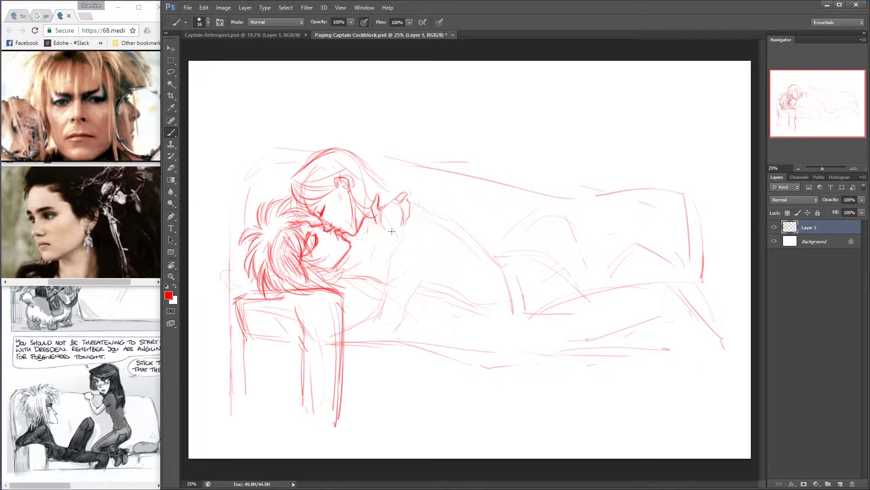
# Erase the old hand strokes and sketch the arm and shoulder beside the faces.
pyautogui.press('e')
pyautogui.moveTo(376, 199); pyautogui.dragTo(413, 202)
pyautogui.press('b')
pyautogui.moveTo(390, 240)
pyautogui.mouseDown()
pyautogui.moveTo(381, 303)
pyautogui.moveTo(345, 333)
pyautogui.mouseUp()
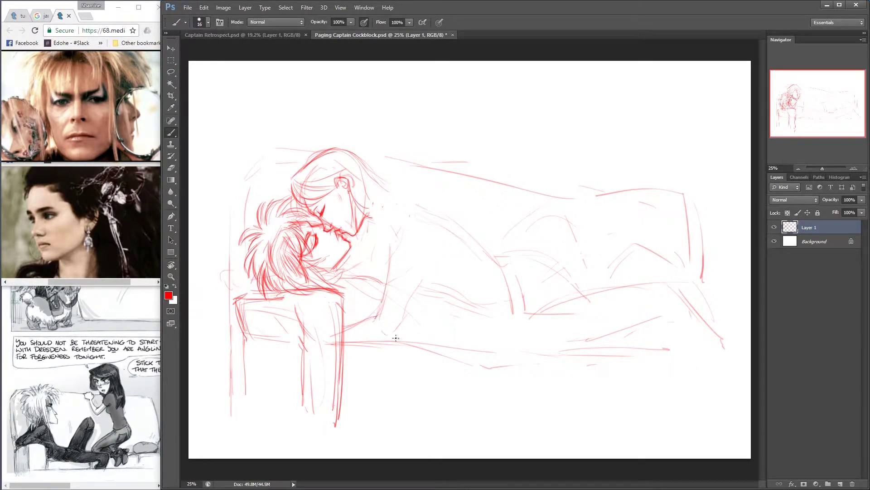
pyautogui.moveTo(424, 259); pyautogui.dragTo(394, 337)
pyautogui.moveTo(391, 240); pyautogui.dragTo(383, 274)
pyautogui.moveTo(425, 248); pyautogui.dragTo(417, 278)
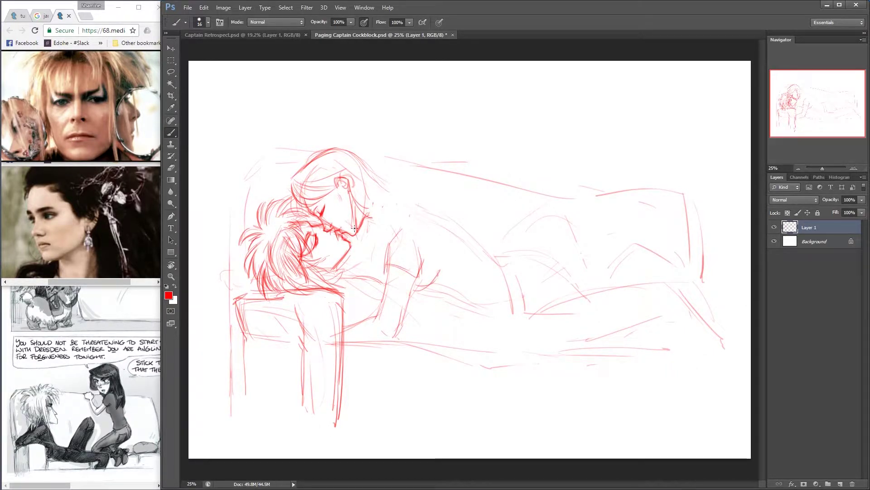
# Add flowing hair over the head and sketch a hand resting on the couch.
pyautogui.moveTo(352, 196); pyautogui.dragTo(363, 257)
pyautogui.moveTo(353, 191)
pyautogui.mouseDown()
pyautogui.moveTo(399, 238)
pyautogui.moveTo(415, 213)
pyautogui.mouseUp()
pyautogui.moveTo(293, 178)
pyautogui.mouseDown()
pyautogui.moveTo(333, 144)
pyautogui.moveTo(360, 151)
pyautogui.moveTo(391, 187)
pyautogui.moveTo(443, 221)
pyautogui.mouseUp()
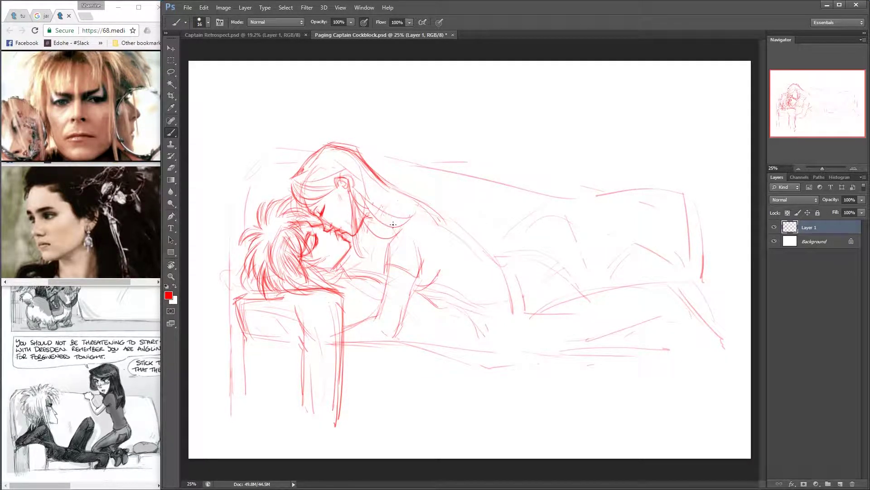
pyautogui.moveTo(386, 260)
pyautogui.mouseDown()
pyautogui.moveTo(374, 281)
pyautogui.moveTo(390, 292)
pyautogui.mouseUp()
pyautogui.moveTo(417, 303); pyautogui.dragTo(410, 319)
pyautogui.moveTo(442, 294); pyautogui.dragTo(428, 329)
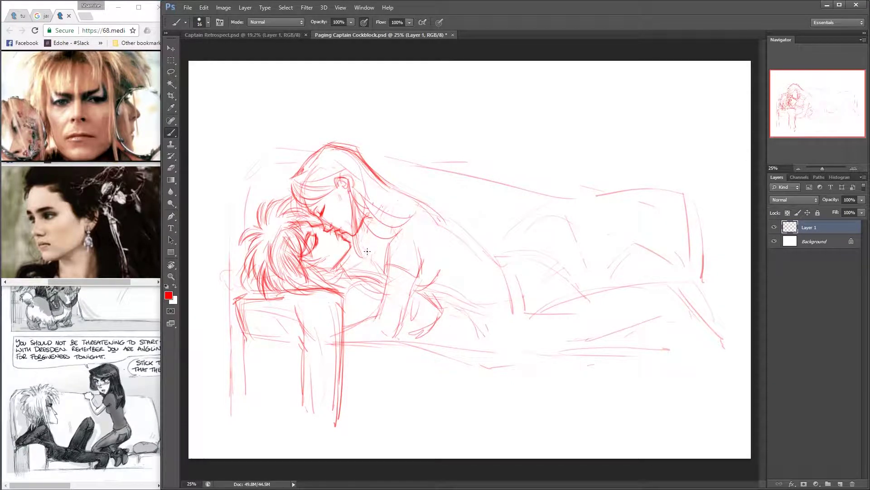
# Erase part of the bold head strokes and redraw a bolder head contour.
pyautogui.press('e')
pyautogui.moveTo(390, 187)
pyautogui.mouseDown()
pyautogui.moveTo(335, 150)
pyautogui.moveTo(401, 193)
pyautogui.mouseUp()
pyautogui.press('b')
pyautogui.press('e')
pyautogui.press('b')
pyautogui.moveTo(351, 146); pyautogui.dragTo(408, 203)
pyautogui.moveTo(451, 227)
pyautogui.mouseDown()
pyautogui.moveTo(433, 214)
pyautogui.moveTo(481, 254)
pyautogui.mouseUp()
# Sketch the upper figure's back line, then the forearm and hand with fingers.
pyautogui.moveTo(440, 287)
pyautogui.mouseDown()
pyautogui.moveTo(472, 313)
pyautogui.moveTo(448, 340)
pyautogui.mouseUp()
pyautogui.moveTo(466, 305)
pyautogui.mouseDown()
pyautogui.moveTo(497, 310)
pyautogui.moveTo(581, 294)
pyautogui.mouseUp()
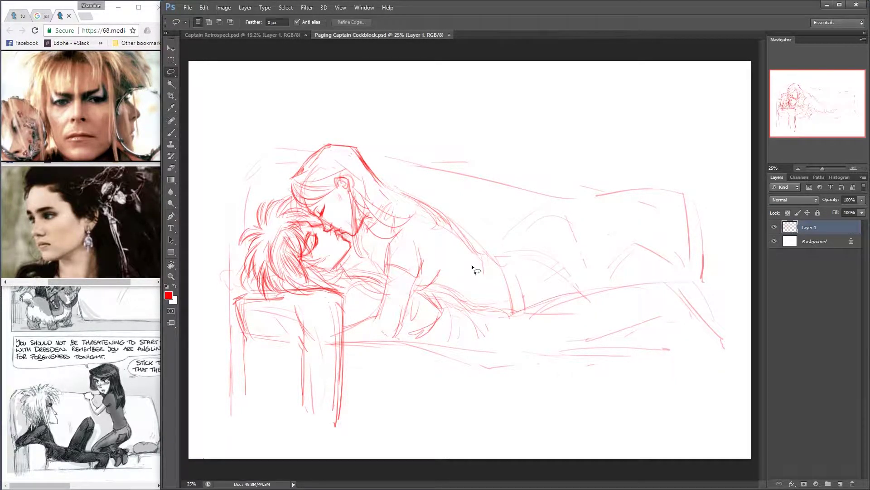
pyautogui.moveTo(521, 283); pyautogui.dragTo(504, 279)
pyautogui.press('b')
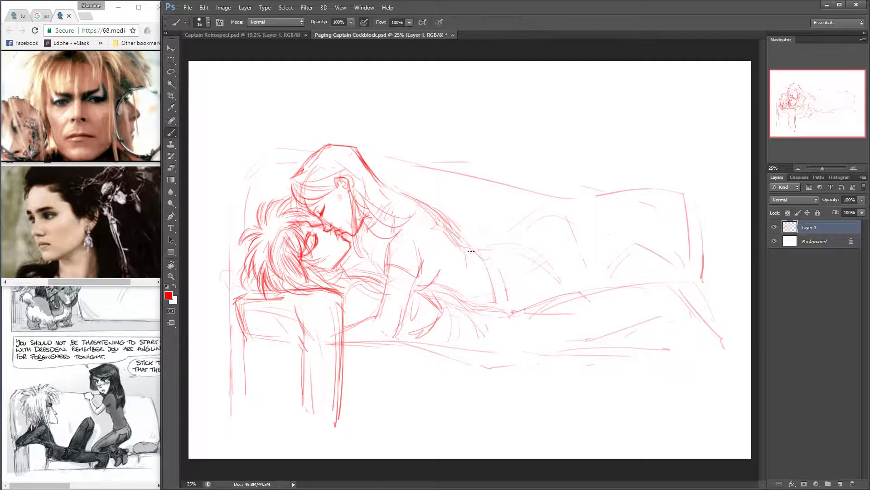
pyautogui.moveTo(435, 214)
pyautogui.mouseDown()
pyautogui.moveTo(483, 258)
pyautogui.moveTo(492, 256)
pyautogui.moveTo(490, 301)
pyautogui.mouseUp()
pyautogui.moveTo(485, 257)
pyautogui.mouseDown()
pyautogui.moveTo(499, 306)
pyautogui.moveTo(526, 250)
pyautogui.moveTo(517, 252)
pyautogui.moveTo(560, 274)
pyautogui.mouseUp()
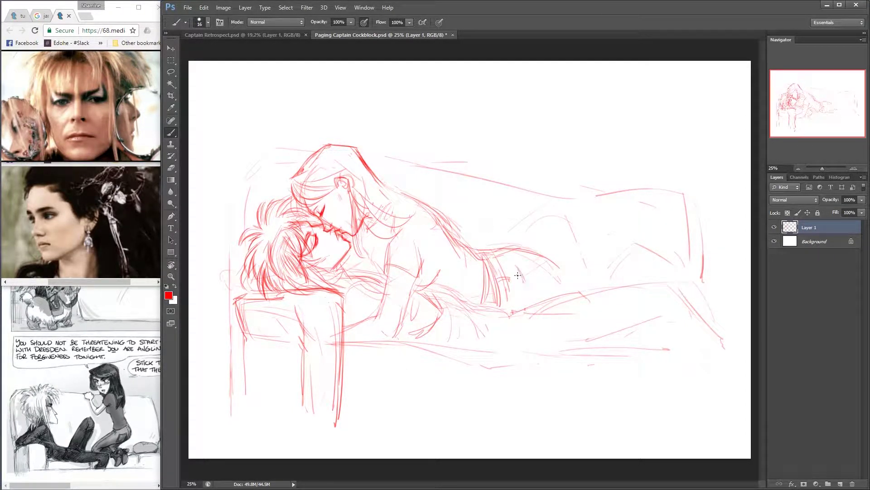
pyautogui.moveTo(522, 254)
pyautogui.mouseDown()
pyautogui.moveTo(521, 299)
pyautogui.moveTo(511, 310)
pyautogui.mouseUp()
pyautogui.moveTo(517, 247); pyautogui.dragTo(568, 277)
pyautogui.moveTo(544, 253); pyautogui.dragTo(574, 290)
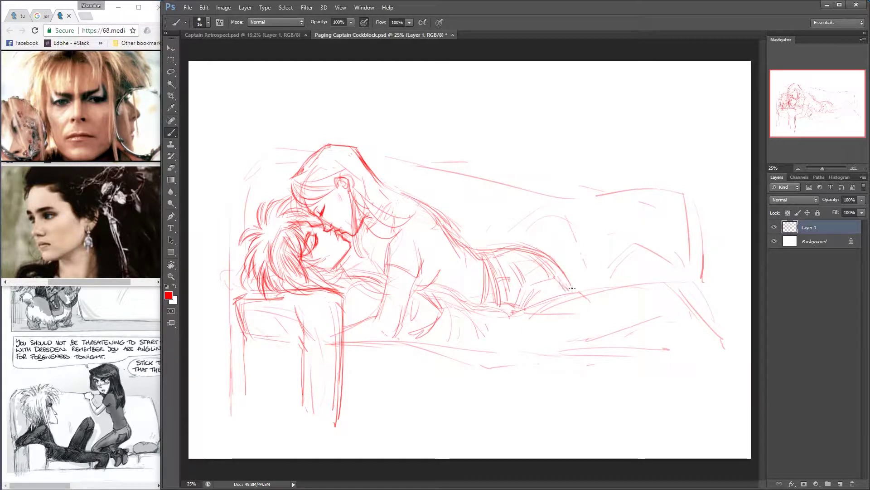
# Refine the shoulder, hair strands, neck, couch hand and arm lines.
pyautogui.moveTo(414, 201)
pyautogui.mouseDown()
pyautogui.moveTo(401, 241)
pyautogui.moveTo(410, 256)
pyautogui.mouseUp()
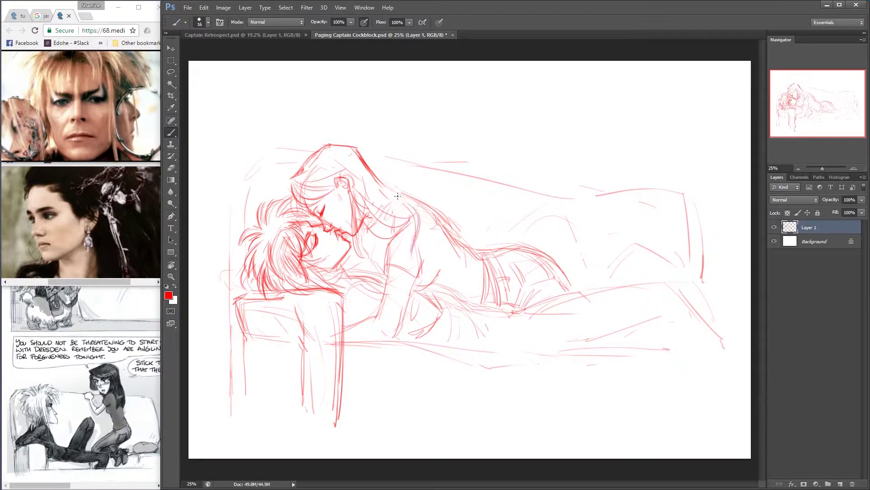
pyautogui.moveTo(402, 191); pyautogui.dragTo(441, 215)
pyautogui.moveTo(366, 209)
pyautogui.mouseDown()
pyautogui.moveTo(362, 246)
pyautogui.moveTo(369, 233)
pyautogui.mouseUp()
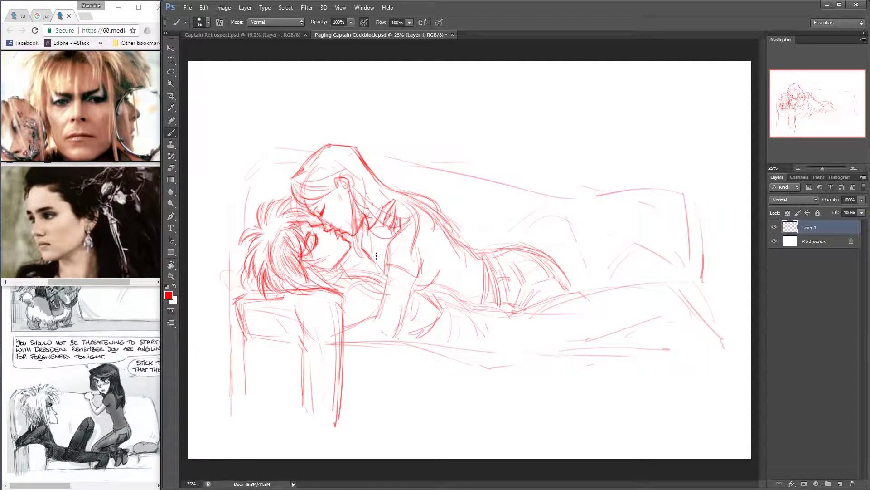
pyautogui.moveTo(387, 232); pyautogui.dragTo(376, 281)
pyautogui.moveTo(416, 321)
pyautogui.mouseDown()
pyautogui.moveTo(441, 313)
pyautogui.moveTo(424, 340)
pyautogui.mouseUp()
pyautogui.moveTo(370, 282)
pyautogui.mouseDown()
pyautogui.moveTo(345, 310)
pyautogui.moveTo(371, 305)
pyautogui.mouseUp()
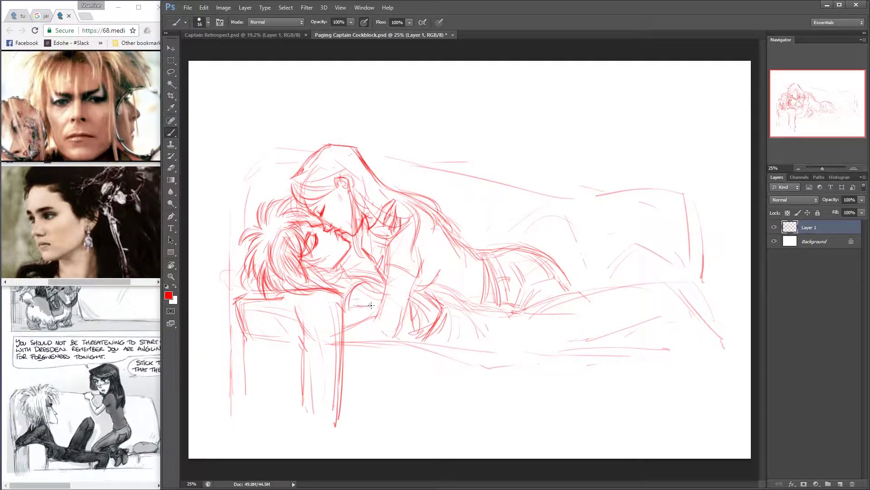
pyautogui.moveTo(414, 279); pyautogui.dragTo(395, 340)
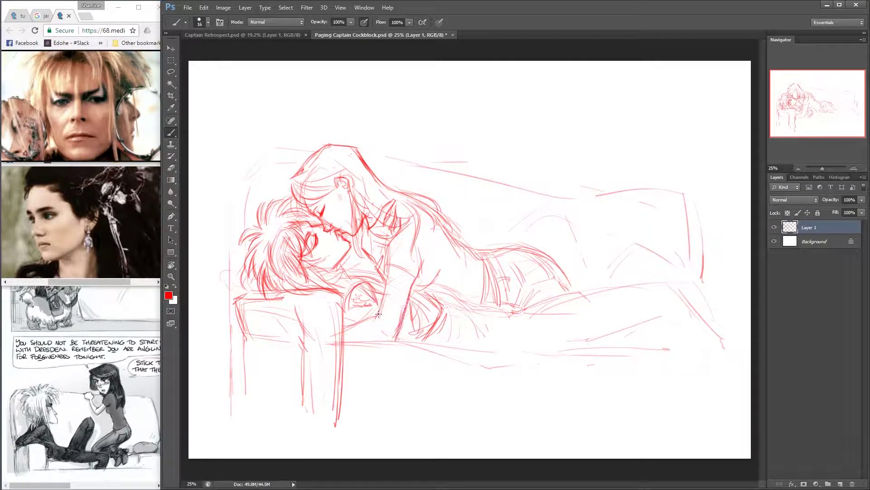
pyautogui.moveTo(410, 229); pyautogui.dragTo(426, 259)
# Lasso the faces and scale them up slightly with Free Transform.
pyautogui.press('l')
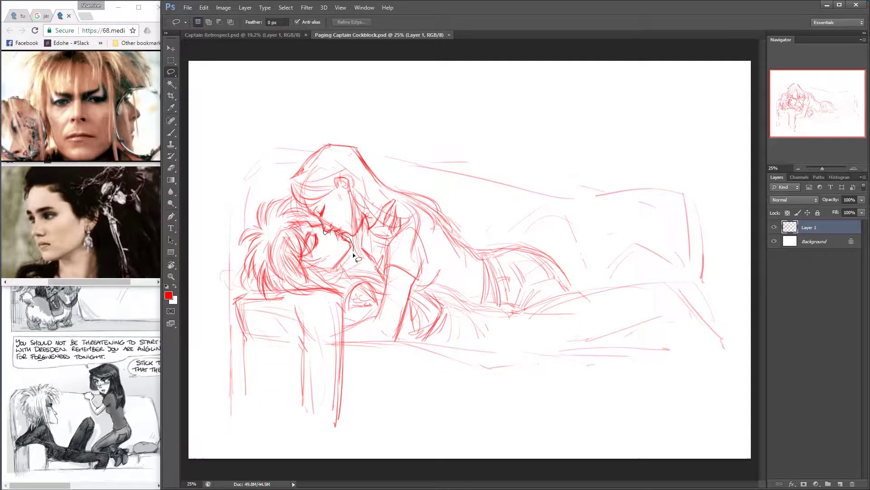
pyautogui.moveTo(354, 256); pyautogui.dragTo(290, 213)
pyautogui.hotkey('ctrl', 't')
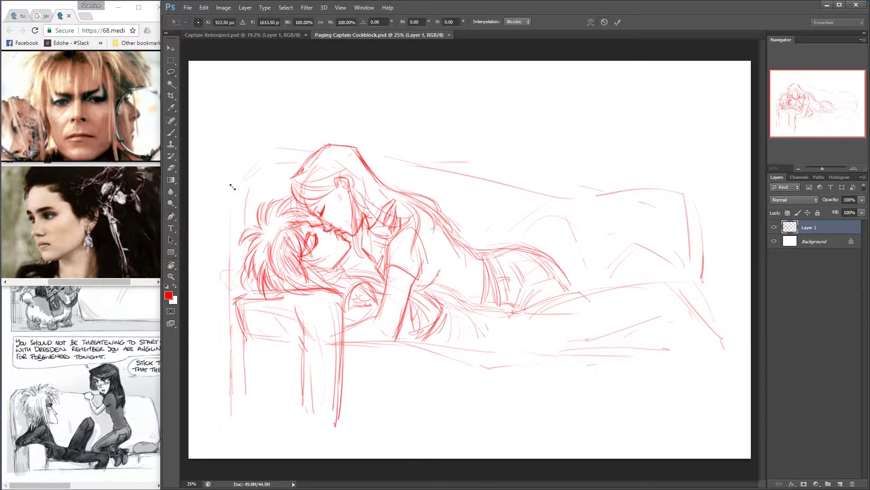
pyautogui.moveTo(232, 186); pyautogui.dragTo(225, 181)
pyautogui.press('Return')
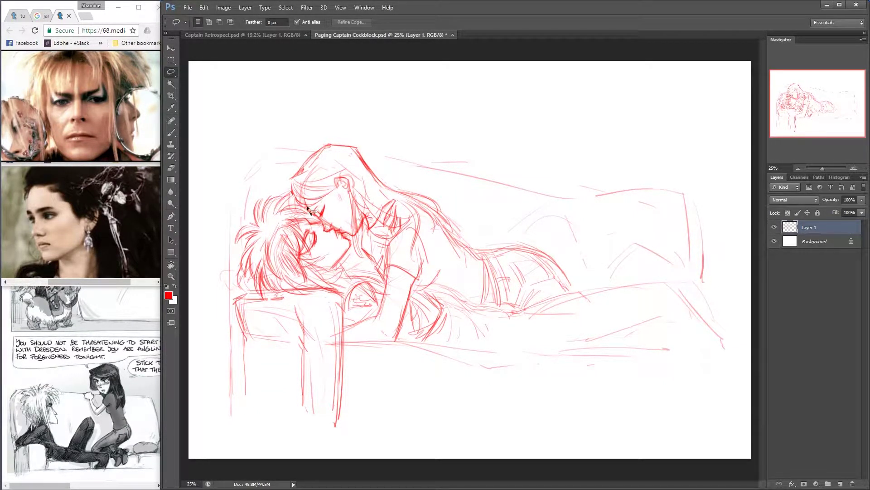
# Lasso one face, adjust its size slightly, then deselect.
pyautogui.moveTo(291, 187); pyautogui.dragTo(335, 188)
pyautogui.moveTo(321, 226); pyautogui.dragTo(322, 229)
pyautogui.hotkey('ctrl', 't')
pyautogui.moveTo(281, 171); pyautogui.dragTo(287, 176)
pyautogui.press('Return')
pyautogui.hotkey('ctrl', 'd')
# Nudge the sketch slightly and reinforce the right edge line of the face.
pyautogui.press('v')
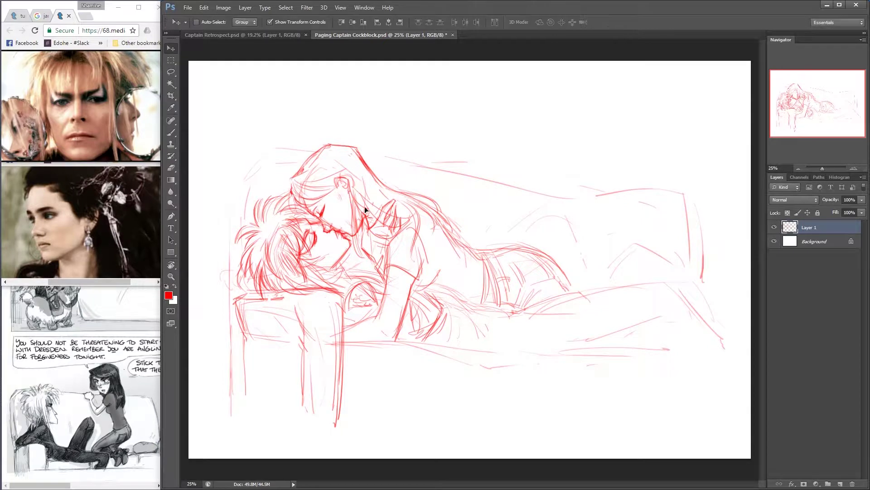
pyautogui.moveTo(343, 194); pyautogui.dragTo(346, 197)
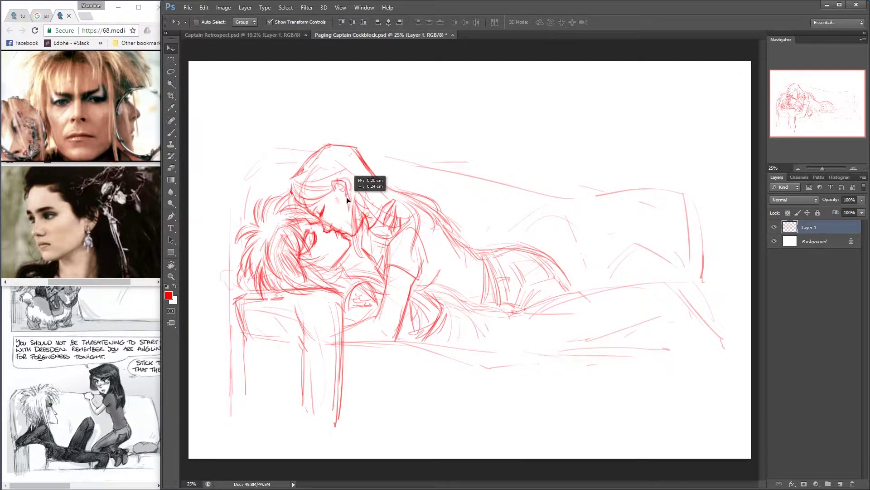
pyautogui.press('b')
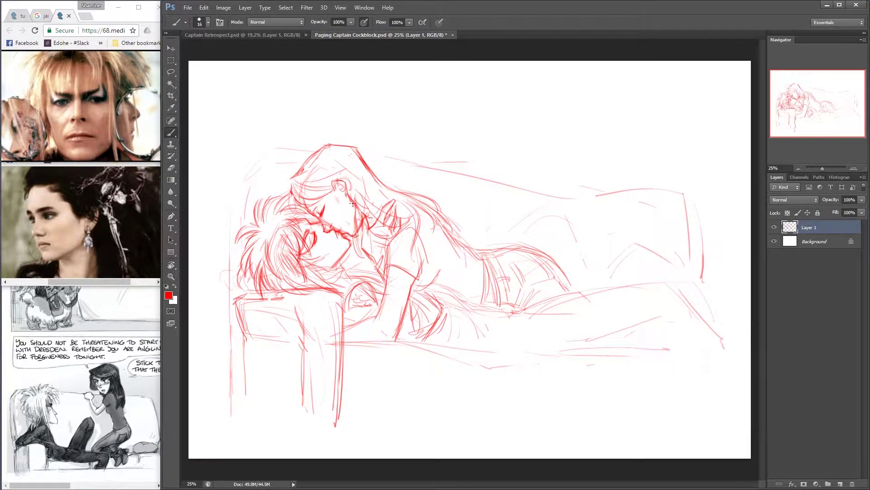
pyautogui.moveTo(354, 191); pyautogui.dragTo(363, 265)
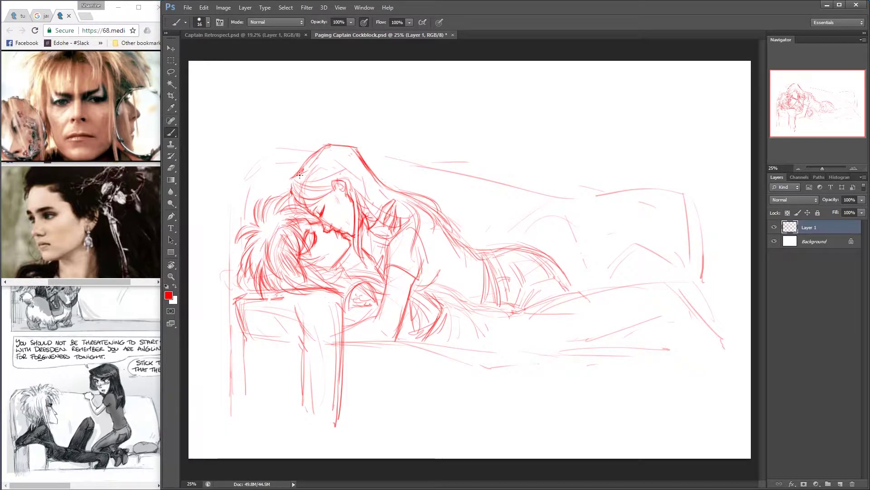
# Rotate the view, lasso the torso and arm strokes, and add strokes on the arm.
pyautogui.moveTo(300, 175); pyautogui.dragTo(499, 81)
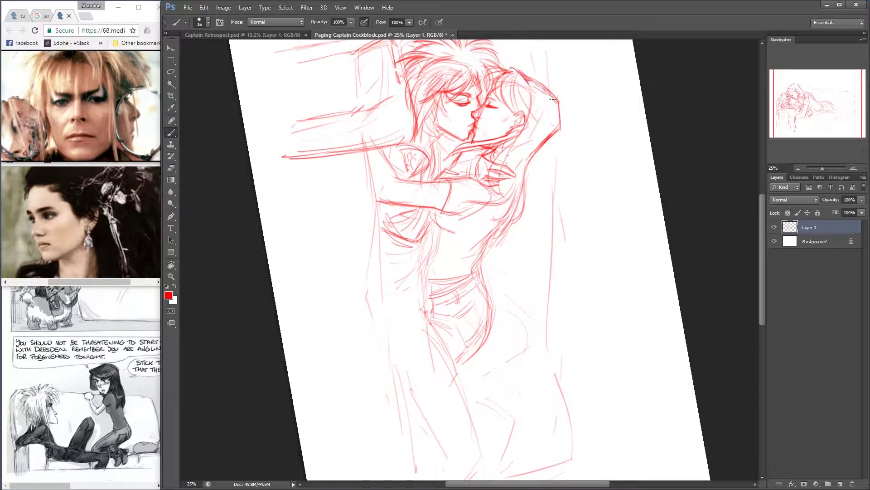
pyautogui.press('r')
pyautogui.moveTo(553, 99)
pyautogui.mouseDown()
pyautogui.moveTo(498, 155)
pyautogui.moveTo(499, 141)
pyautogui.mouseUp()
pyautogui.press('l')
pyautogui.moveTo(473, 221)
pyautogui.mouseDown()
pyautogui.moveTo(385, 262)
pyautogui.moveTo(403, 266)
pyautogui.mouseUp()
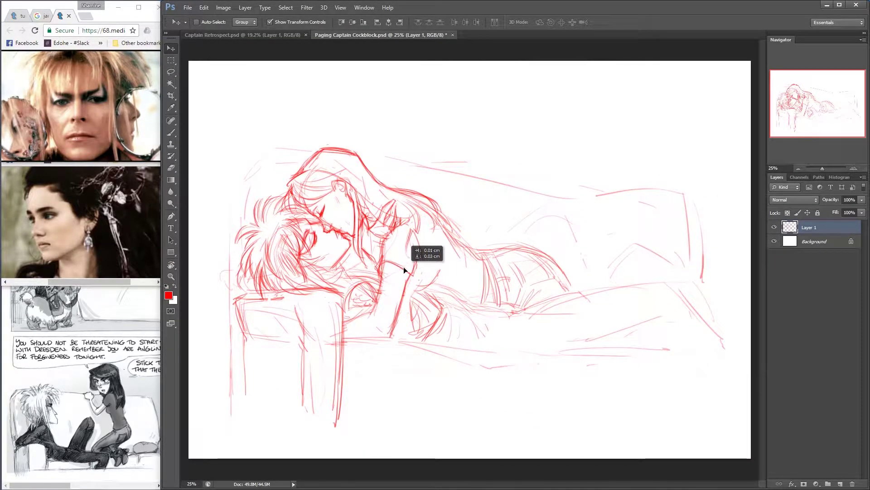
pyautogui.press('m')
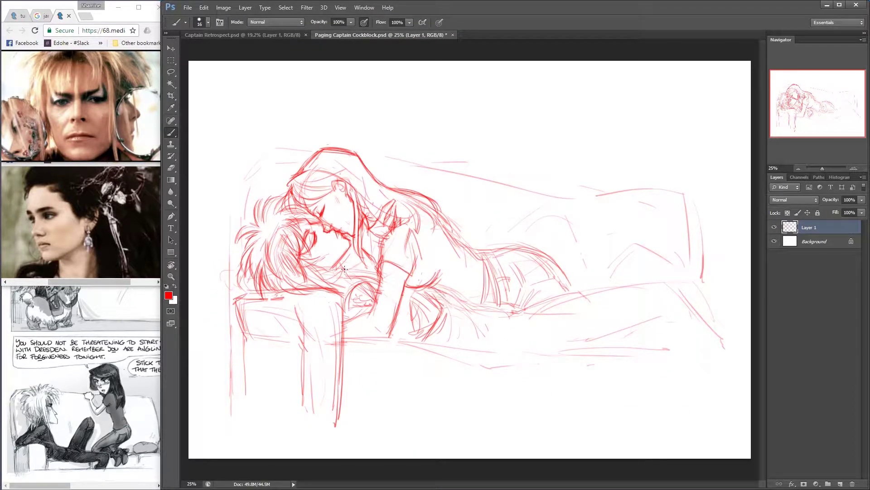
pyautogui.moveTo(344, 269)
pyautogui.mouseDown()
pyautogui.moveTo(381, 279)
pyautogui.moveTo(368, 261)
pyautogui.mouseUp()
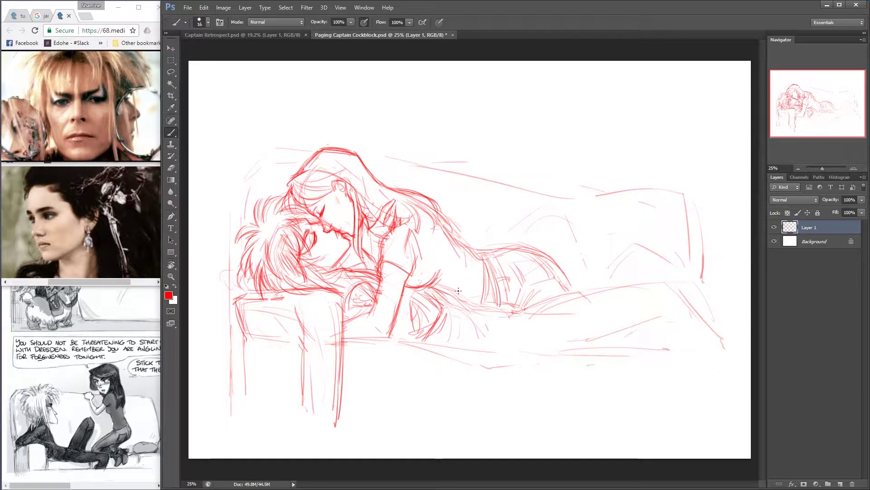
# Erase stray strokes beside the face and redraw red lines around the face and neck.
pyautogui.press('e')
pyautogui.moveTo(373, 224); pyautogui.dragTo(394, 207)
pyautogui.press('b')
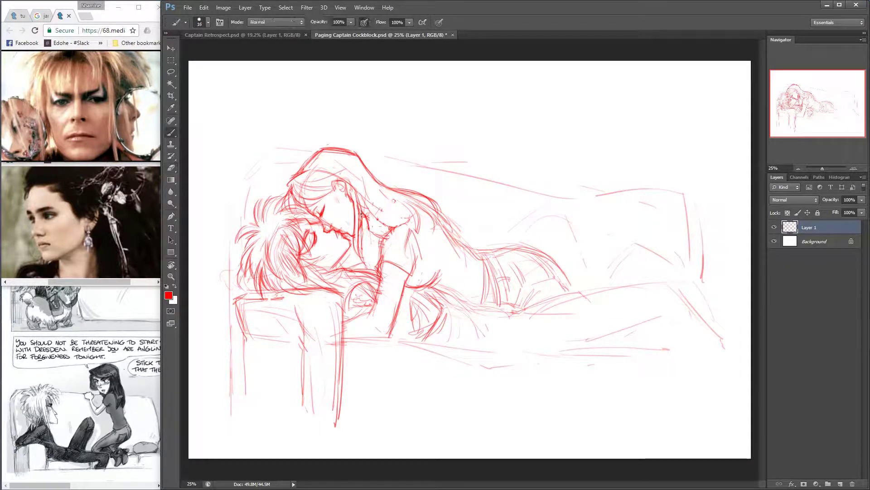
pyautogui.moveTo(381, 260)
pyautogui.mouseDown()
pyautogui.moveTo(394, 214)
pyautogui.moveTo(422, 201)
pyautogui.mouseUp()
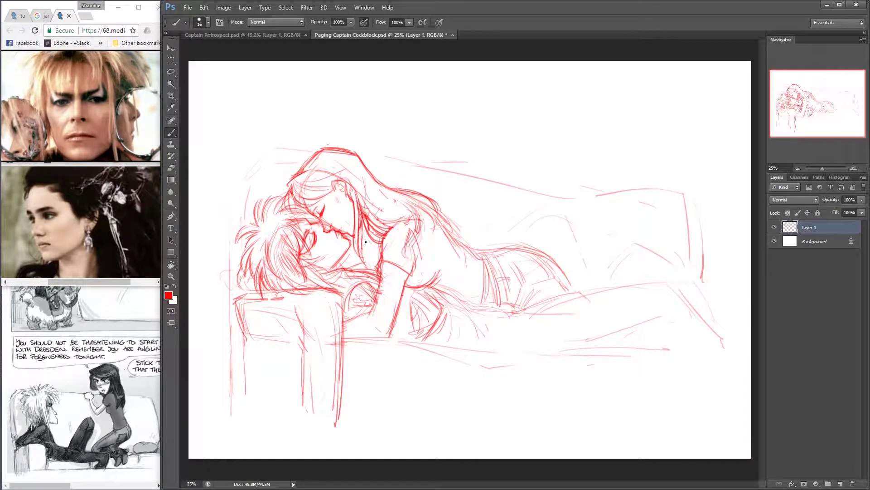
# Check the comic reference, then sketch the resting hand and arm on the left.
pyautogui.click(69, 480)
pyautogui.scroll(-5, 69, 480)
pyautogui.click(366, 251)
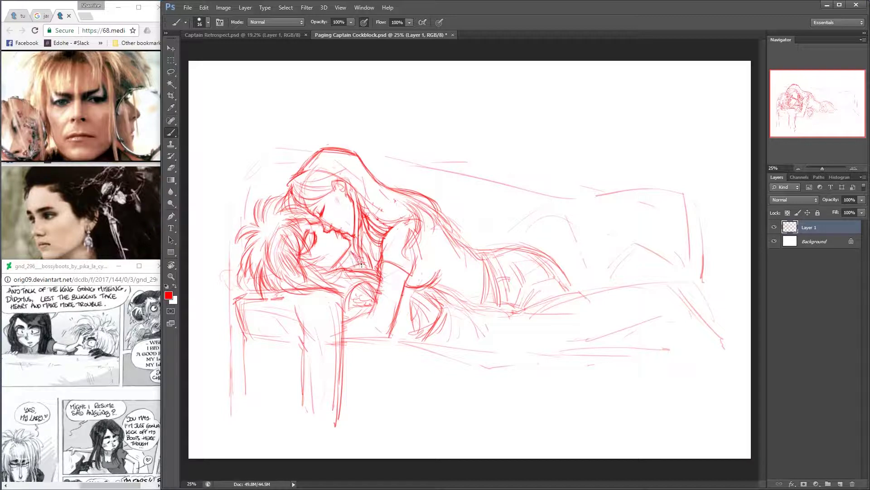
pyautogui.moveTo(245, 271)
pyautogui.mouseDown()
pyautogui.moveTo(225, 285)
pyautogui.moveTo(202, 278)
pyautogui.moveTo(210, 263)
pyautogui.mouseUp()
pyautogui.press('v')
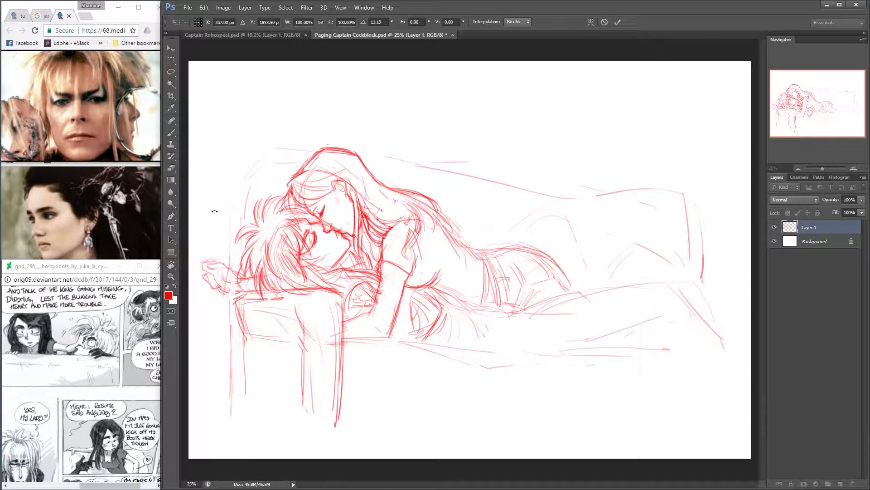
pyautogui.press('b')
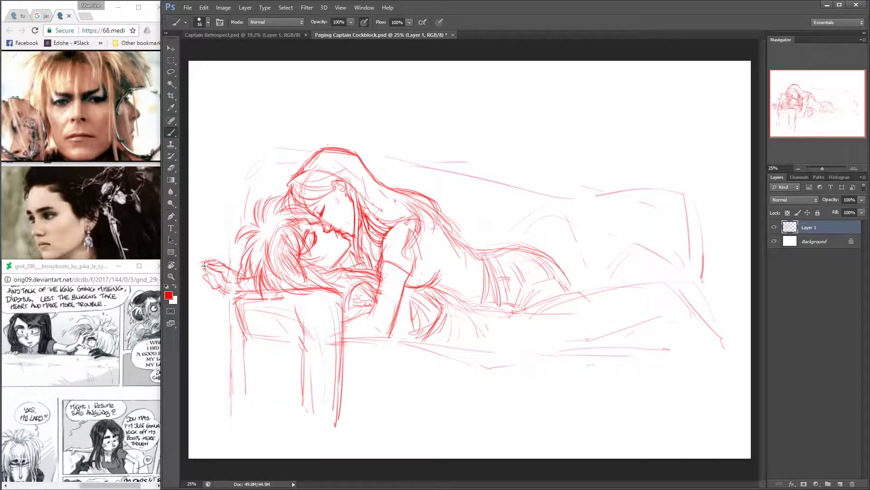
pyautogui.moveTo(205, 282)
pyautogui.mouseDown()
pyautogui.moveTo(220, 295)
pyautogui.moveTo(256, 293)
pyautogui.mouseUp()
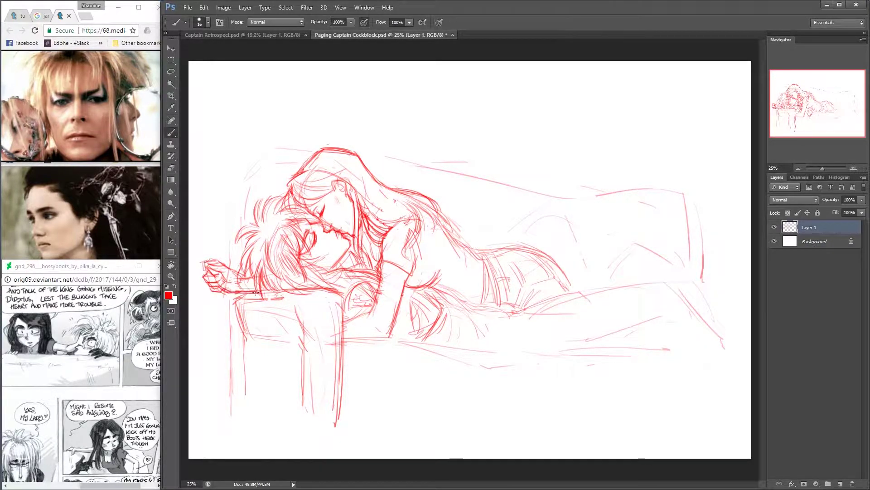
# Sketch the couch's left side and long back line, saving the drawing.
pyautogui.moveTo(231, 259); pyautogui.dragTo(234, 176)
pyautogui.hotkey('ctrl', 's')
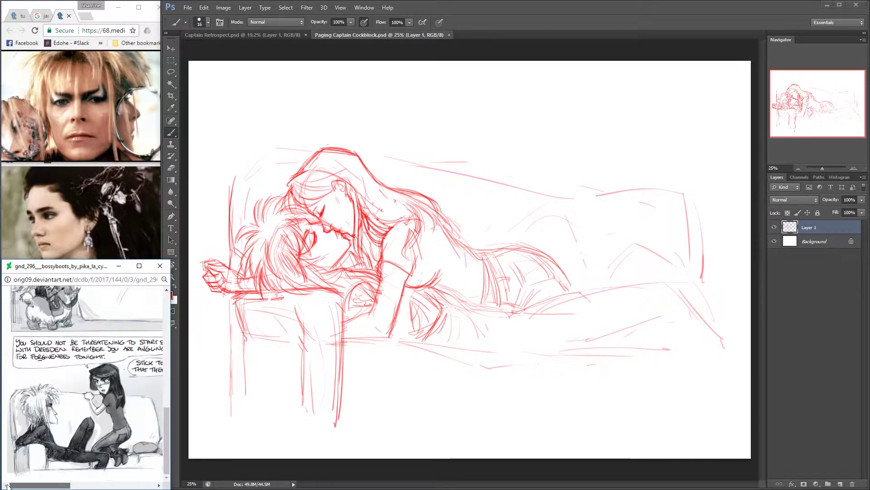
pyautogui.moveTo(227, 299); pyautogui.dragTo(228, 372)
pyautogui.moveTo(225, 184)
pyautogui.mouseDown()
pyautogui.moveTo(230, 413)
pyautogui.moveTo(255, 144)
pyautogui.moveTo(229, 241)
pyautogui.mouseUp()
pyautogui.moveTo(245, 227); pyautogui.dragTo(248, 181)
pyautogui.moveTo(257, 142); pyautogui.dragTo(685, 192)
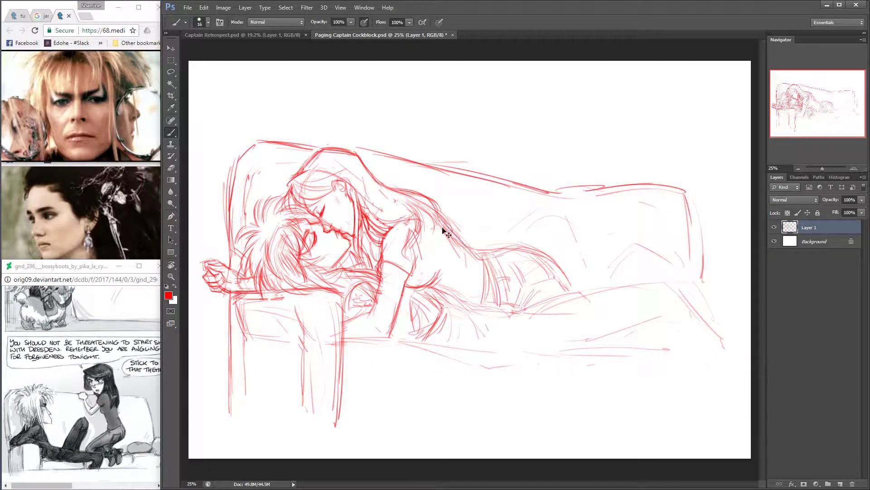
pyautogui.hotkey('ctrl', 's')
# Sketch the figure's hip and lower legs, redrawing misplaced leg strokes further right.
pyautogui.moveTo(403, 313); pyautogui.dragTo(426, 338)
pyautogui.moveTo(478, 324); pyautogui.dragTo(457, 340)
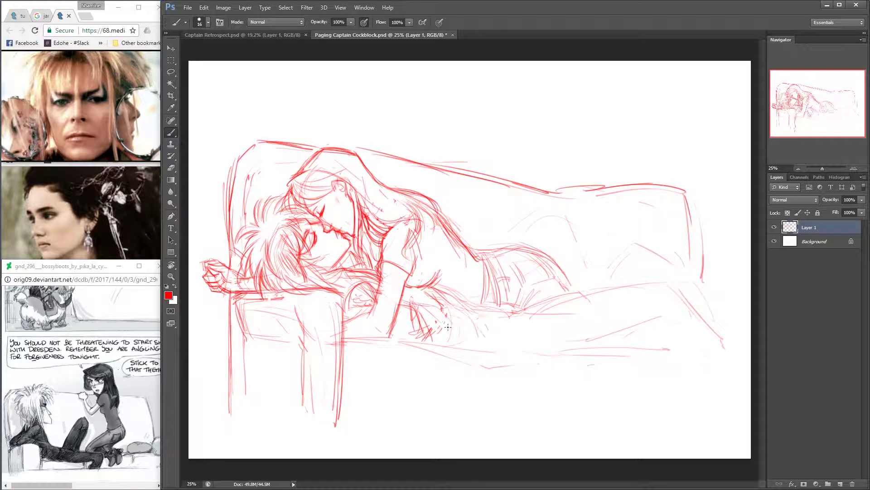
pyautogui.hotkey('ctrl', 'z')
pyautogui.moveTo(481, 297); pyautogui.dragTo(462, 343)
pyautogui.moveTo(474, 275)
pyautogui.mouseDown()
pyautogui.moveTo(464, 294)
pyautogui.moveTo(487, 255)
pyautogui.moveTo(493, 281)
pyautogui.moveTo(482, 304)
pyautogui.moveTo(453, 311)
pyautogui.mouseUp()
pyautogui.moveTo(440, 302); pyautogui.dragTo(408, 334)
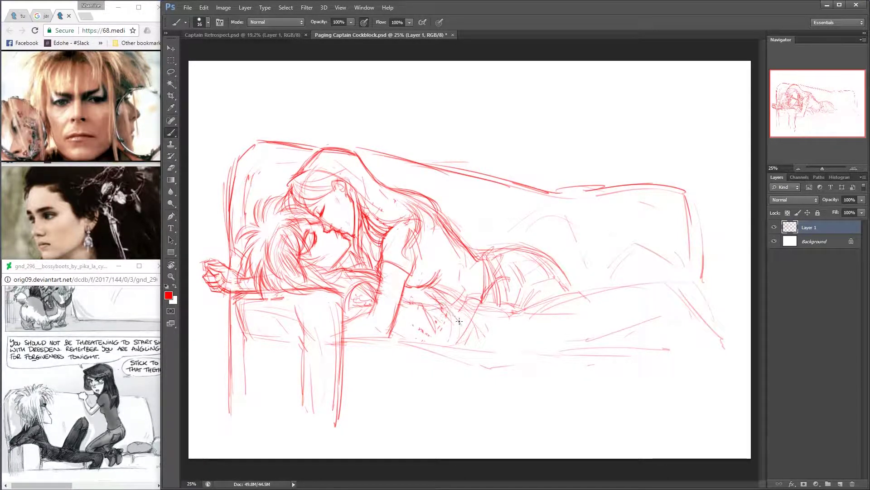
pyautogui.moveTo(472, 306)
pyautogui.mouseDown()
pyautogui.moveTo(440, 328)
pyautogui.moveTo(453, 345)
pyautogui.mouseUp()
pyautogui.moveTo(347, 351)
pyautogui.mouseDown()
pyautogui.moveTo(394, 341)
pyautogui.moveTo(549, 356)
pyautogui.mouseUp()
# Sketch the couch's front edge and a couch leg below the seat.
pyautogui.moveTo(481, 365); pyautogui.dragTo(666, 352)
pyautogui.moveTo(340, 385); pyautogui.dragTo(626, 385)
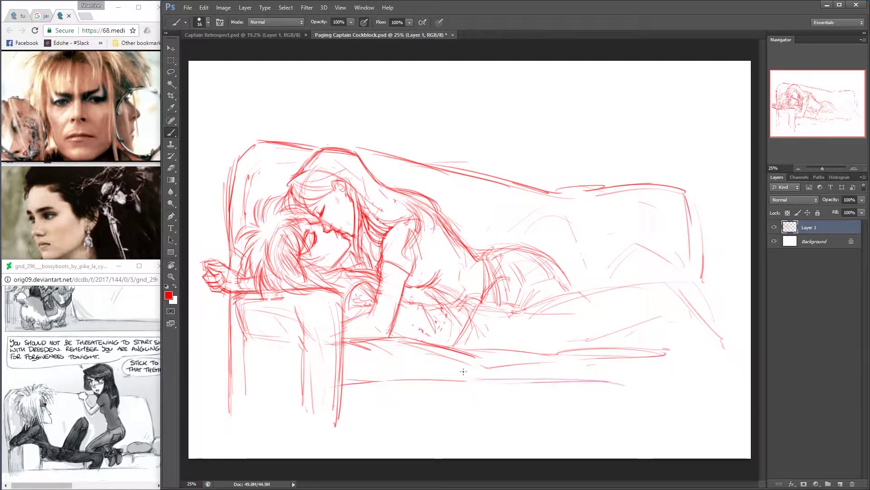
pyautogui.moveTo(464, 371); pyautogui.dragTo(459, 425)
pyautogui.moveTo(472, 269)
pyautogui.mouseDown()
pyautogui.moveTo(490, 233)
pyautogui.moveTo(484, 253)
pyautogui.mouseUp()
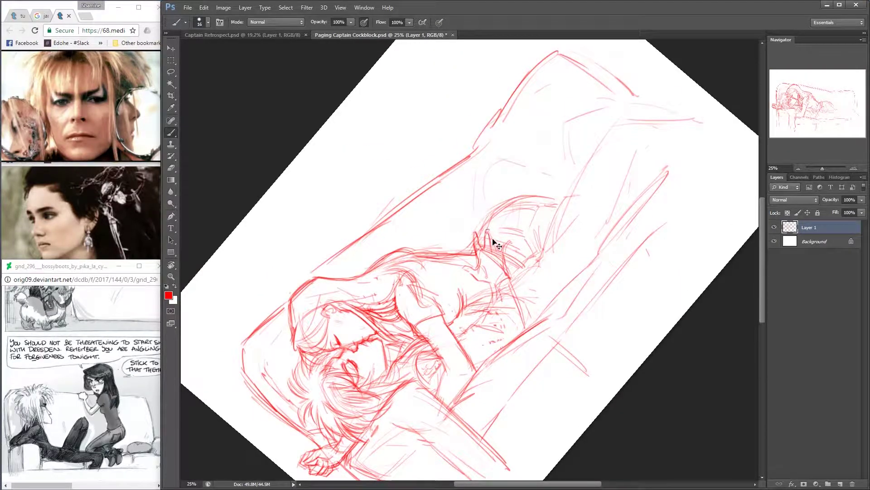
pyautogui.press('Escape')
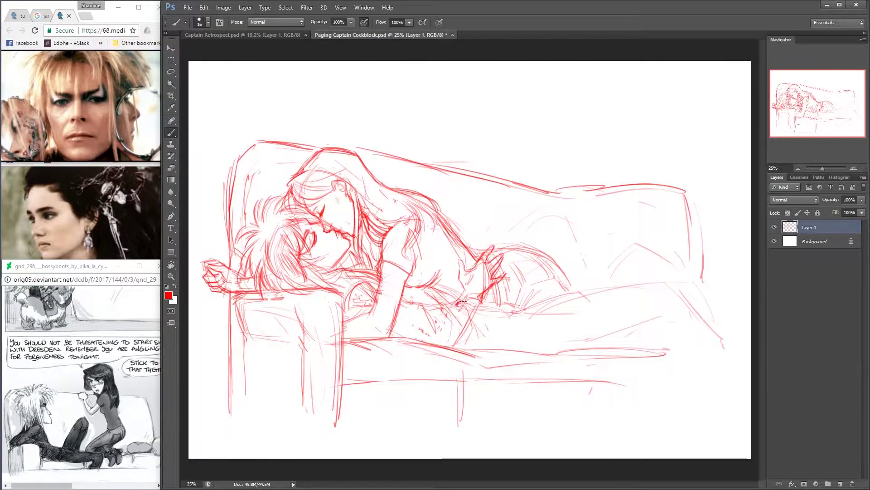
# Refine the hand and arm strokes and add hair strands on the lower figure.
pyautogui.moveTo(481, 289)
pyautogui.mouseDown()
pyautogui.moveTo(454, 310)
pyautogui.moveTo(474, 317)
pyautogui.mouseUp()
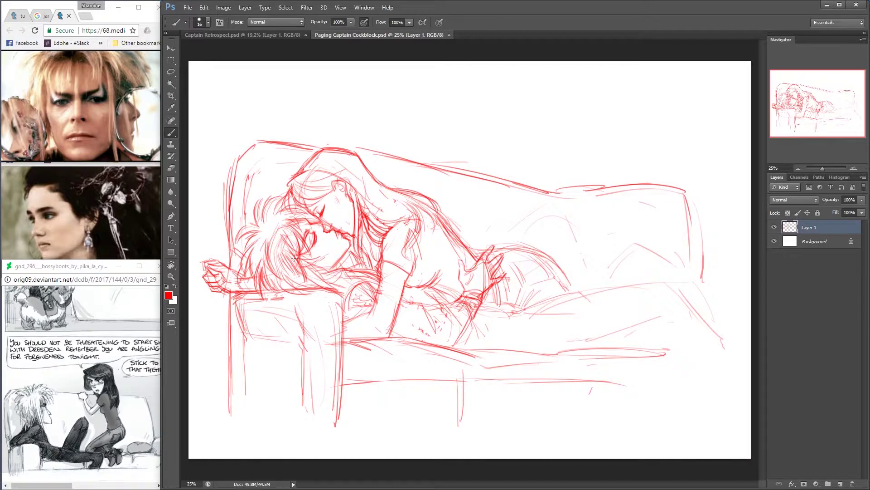
pyautogui.moveTo(313, 270)
pyautogui.mouseDown()
pyautogui.moveTo(351, 286)
pyautogui.moveTo(353, 318)
pyautogui.mouseUp()
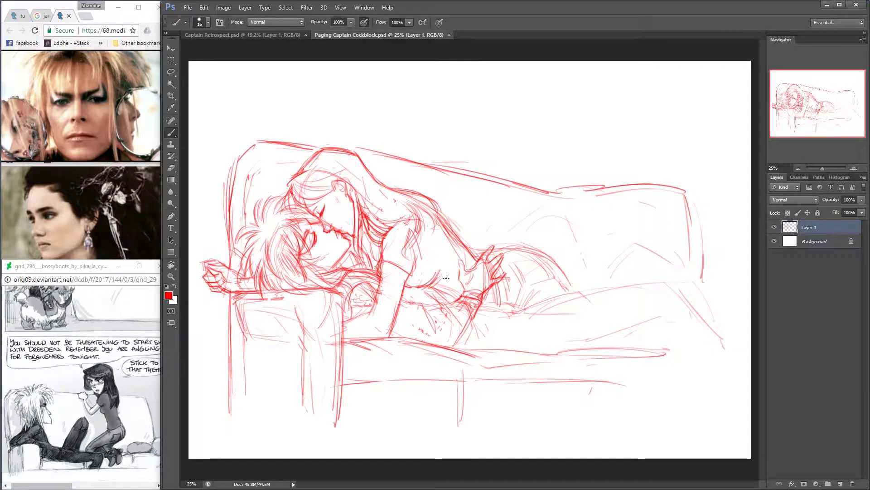
pyautogui.moveTo(440, 273)
pyautogui.mouseDown()
pyautogui.moveTo(411, 287)
pyautogui.moveTo(420, 303)
pyautogui.moveTo(400, 339)
pyautogui.mouseUp()
pyautogui.moveTo(434, 298)
pyautogui.mouseDown()
pyautogui.moveTo(417, 335)
pyautogui.moveTo(426, 328)
pyautogui.moveTo(447, 349)
pyautogui.mouseUp()
pyautogui.moveTo(471, 300); pyautogui.dragTo(444, 334)
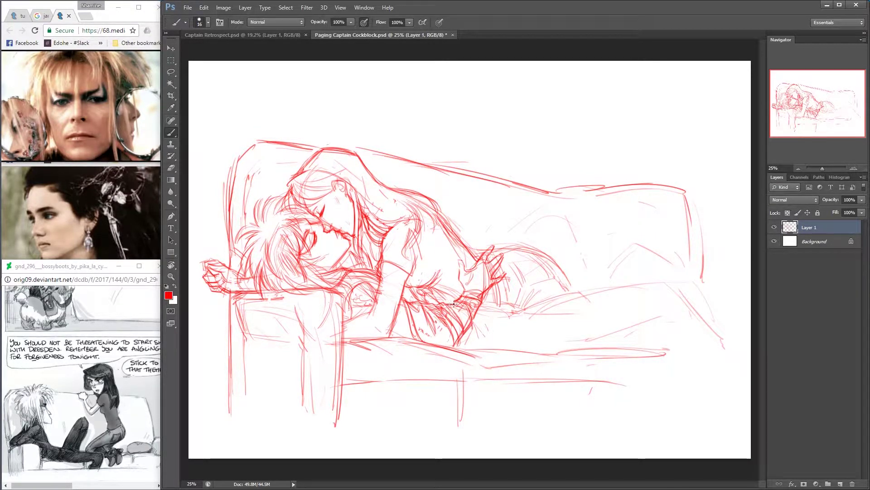
pyautogui.moveTo(465, 299)
pyautogui.mouseDown()
pyautogui.moveTo(481, 297)
pyautogui.moveTo(481, 285)
pyautogui.moveTo(459, 275)
pyautogui.moveTo(463, 285)
pyautogui.mouseUp()
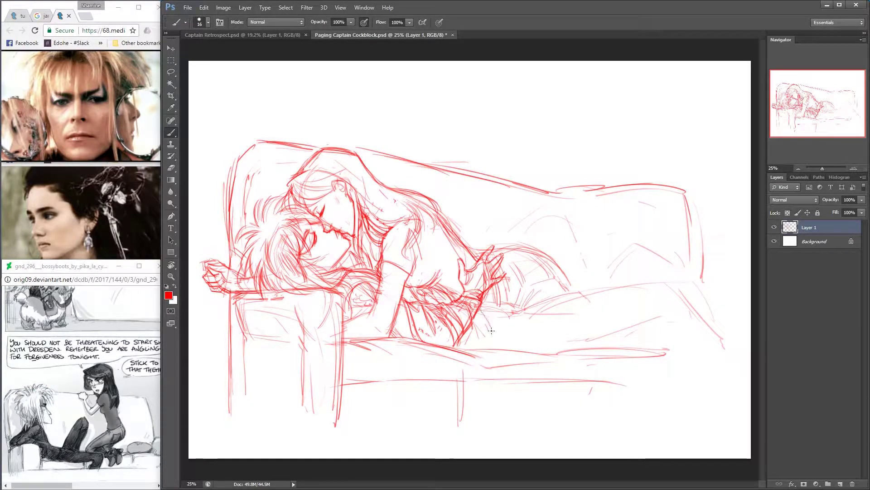
# Draw the arm contour with hatching and redraw the leg lines on the right.
pyautogui.moveTo(493, 312)
pyautogui.mouseDown()
pyautogui.moveTo(471, 350)
pyautogui.moveTo(533, 349)
pyautogui.mouseUp()
pyautogui.moveTo(514, 300); pyautogui.dragTo(489, 317)
pyautogui.moveTo(520, 306)
pyautogui.mouseDown()
pyautogui.moveTo(492, 326)
pyautogui.moveTo(607, 281)
pyautogui.moveTo(648, 278)
pyautogui.mouseUp()
pyautogui.moveTo(623, 313)
pyautogui.mouseDown()
pyautogui.moveTo(544, 354)
pyautogui.moveTo(632, 311)
pyautogui.mouseUp()
pyautogui.moveTo(675, 353); pyautogui.dragTo(685, 353)
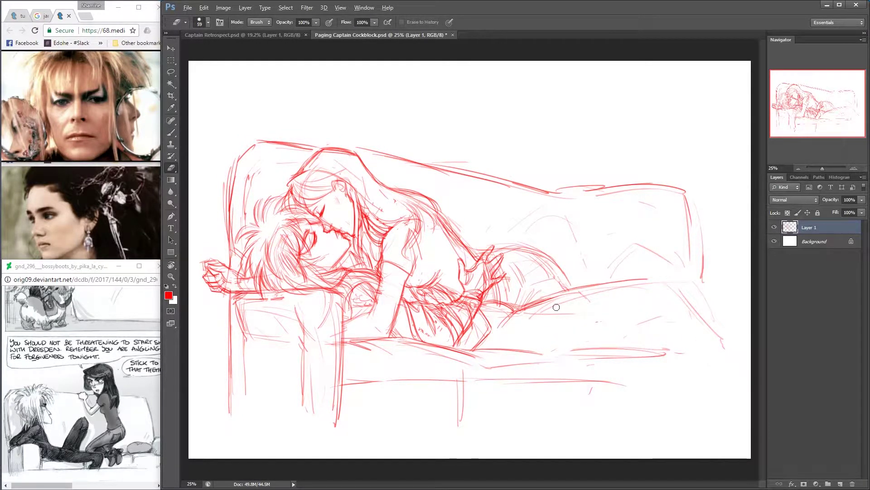
pyautogui.hotkey('ctrl', 'alt', 'z')
pyautogui.hotkey('ctrl', 'alt', 'z')
pyautogui.moveTo(521, 317); pyautogui.dragTo(644, 301)
pyautogui.moveTo(652, 297); pyautogui.dragTo(693, 322)
pyautogui.hotkey('ctrl', '-')
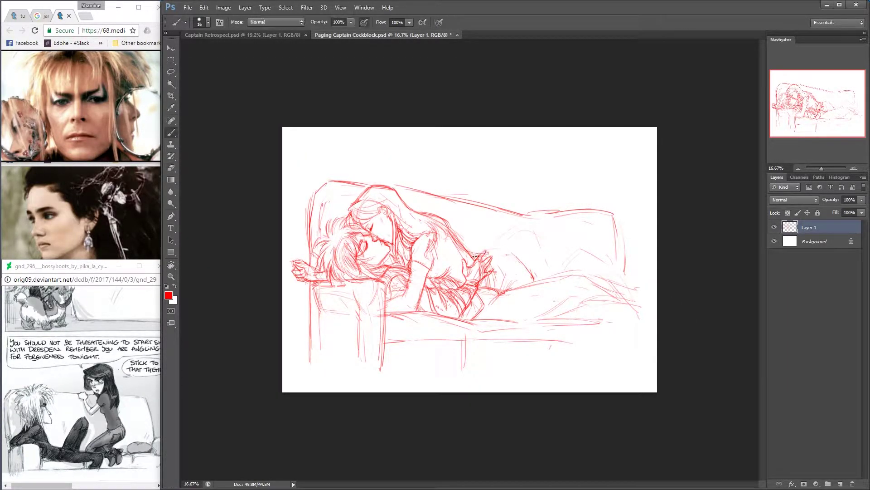
# Sketch the raised knee arch and the leg lines with hatching.
pyautogui.moveTo(486, 252)
pyautogui.mouseDown()
pyautogui.moveTo(535, 276)
pyautogui.moveTo(576, 246)
pyautogui.mouseUp()
pyautogui.moveTo(606, 262); pyautogui.dragTo(577, 246)
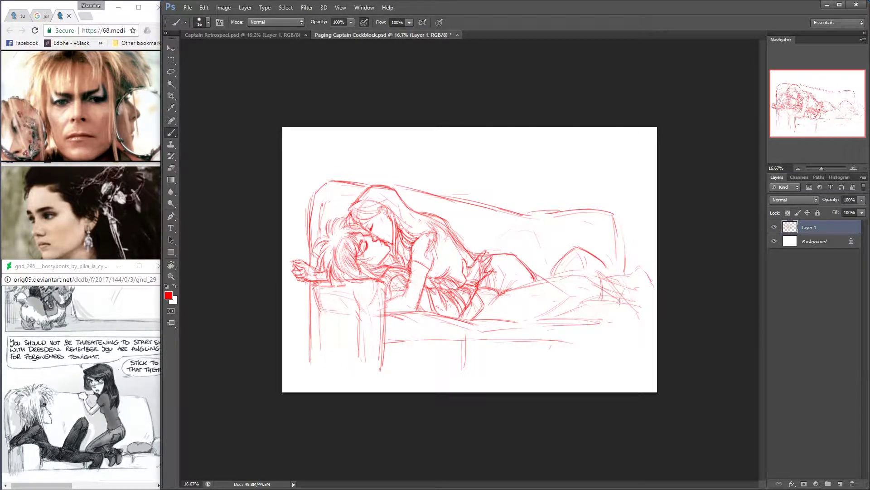
pyautogui.moveTo(524, 286); pyautogui.dragTo(585, 271)
pyautogui.moveTo(535, 318); pyautogui.dragTo(587, 291)
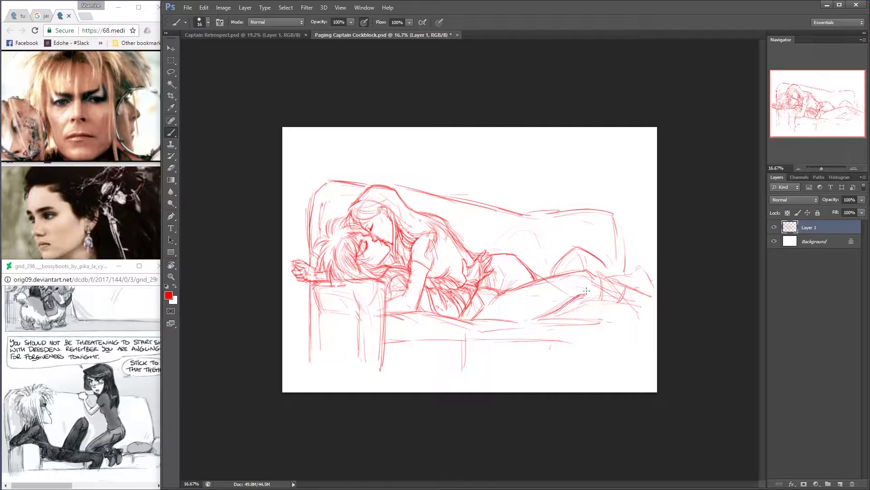
# Rotate the leg strokes slightly and add strokes at the lower right.
pyautogui.press('v')
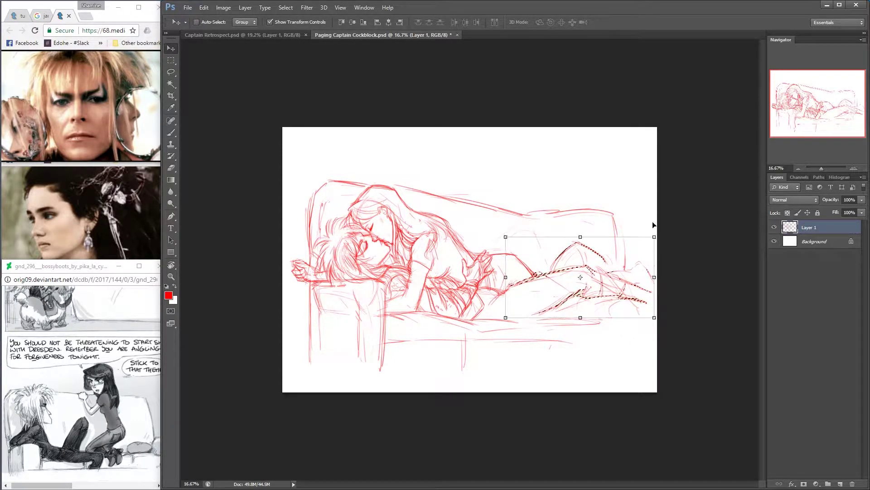
pyautogui.moveTo(645, 224); pyautogui.dragTo(657, 194)
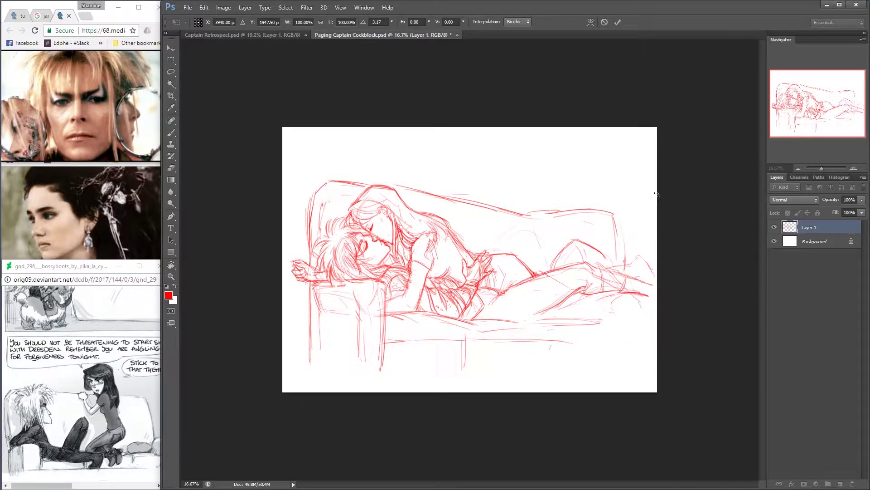
pyautogui.press('Return')
pyautogui.press('b')
pyautogui.moveTo(648, 295); pyautogui.dragTo(630, 363)
pyautogui.press('v')
pyautogui.press('b')
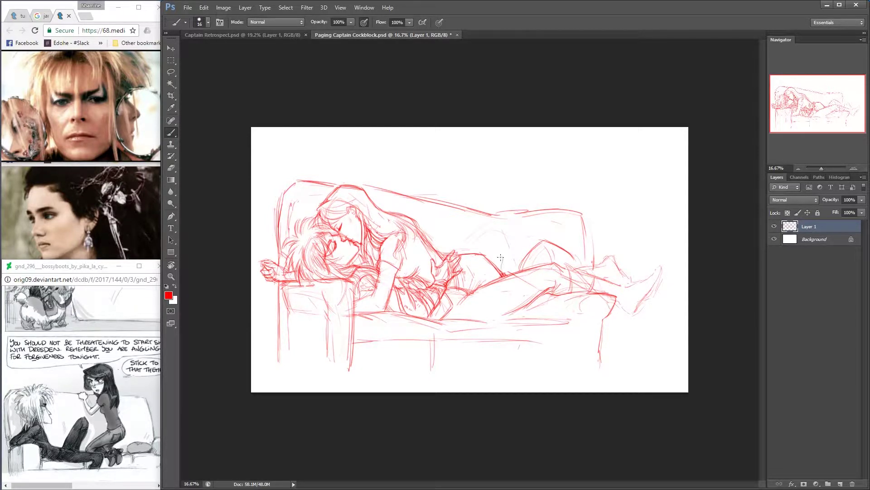
# Sketch lines along the sofa back, its right back edge, and the seat edge.
pyautogui.moveTo(508, 218); pyautogui.dragTo(510, 245)
pyautogui.moveTo(492, 233); pyautogui.dragTo(476, 249)
pyautogui.moveTo(582, 213); pyautogui.dragTo(593, 267)
pyautogui.moveTo(553, 318); pyautogui.dragTo(542, 312)
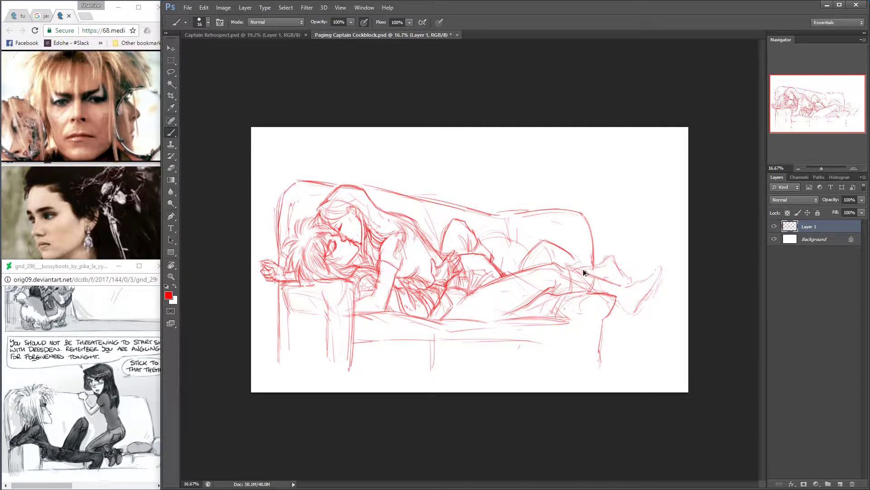
pyautogui.hotkey('ctrl', 'z')
# Sketch the leg extending right and rework the booted foot at its end.
pyautogui.moveTo(582, 270); pyautogui.dragTo(633, 285)
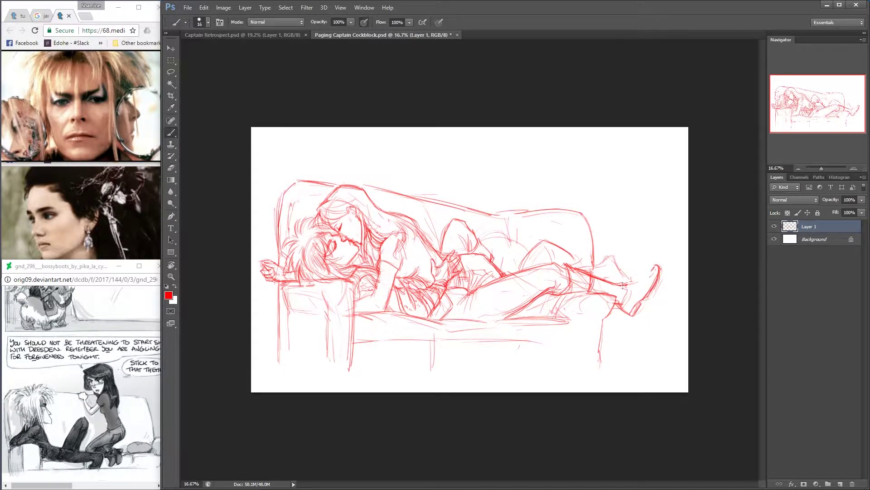
pyautogui.moveTo(627, 284); pyautogui.dragTo(643, 277)
pyautogui.moveTo(635, 313)
pyautogui.mouseDown()
pyautogui.moveTo(643, 277)
pyautogui.moveTo(580, 117)
pyautogui.mouseUp()
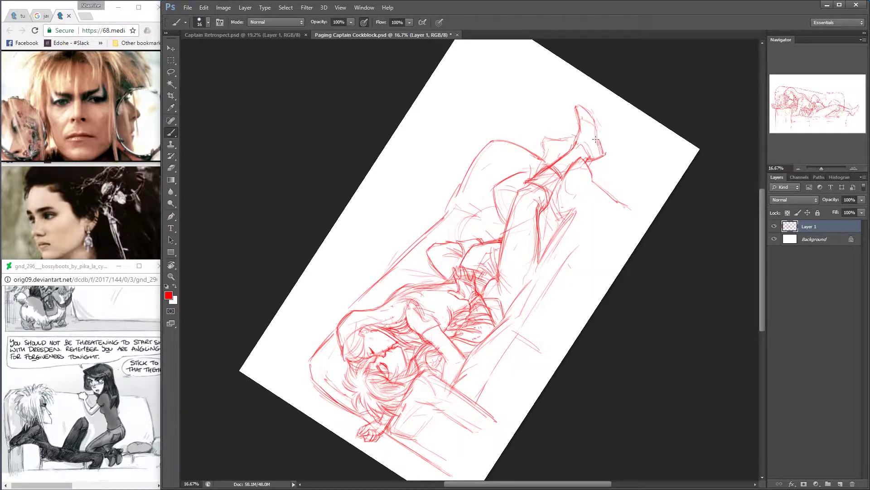
pyautogui.moveTo(582, 146); pyautogui.dragTo(452, 356)
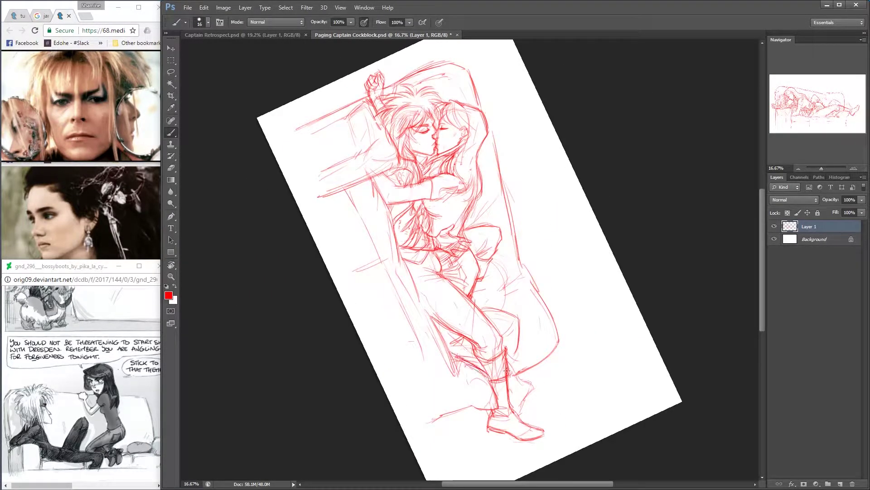
pyautogui.moveTo(507, 369); pyautogui.dragTo(615, 260)
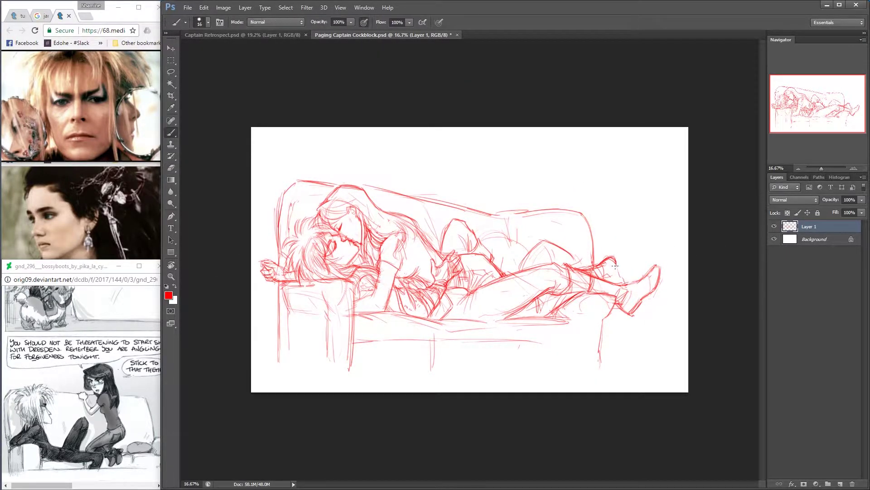
# Crop the canvas by adjusting its bottom edge.
pyautogui.press('c')
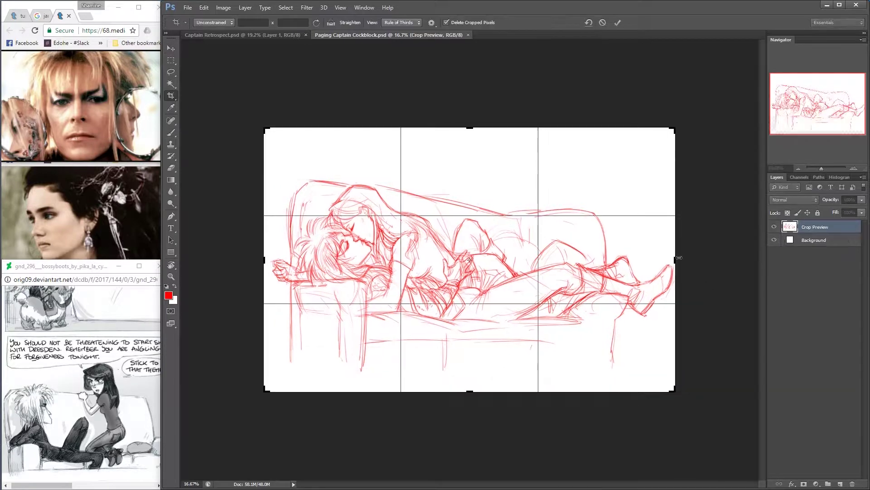
pyautogui.moveTo(470, 382); pyautogui.dragTo(477, 334)
pyautogui.press('Return')
pyautogui.press('v')
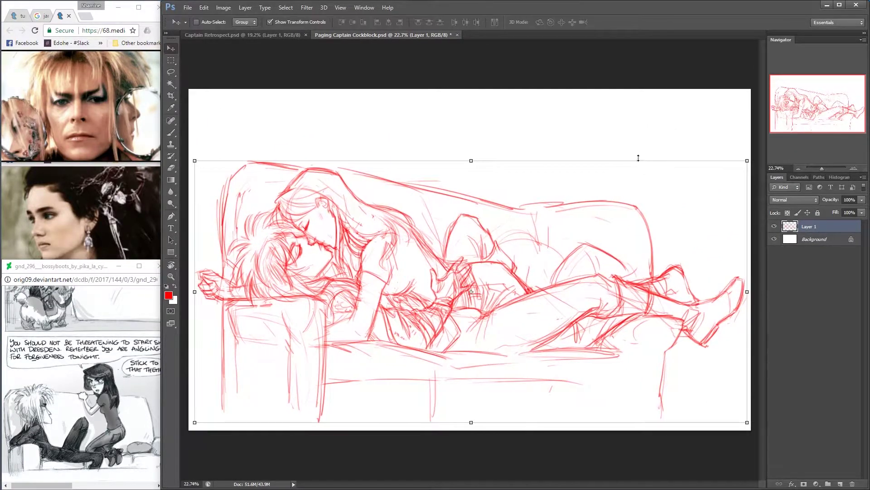
# Lasso the legs and armrest, then free-transform to shift and narrow the leg sketch.
pyautogui.press('l')
pyautogui.moveTo(639, 204); pyautogui.dragTo(581, 326)
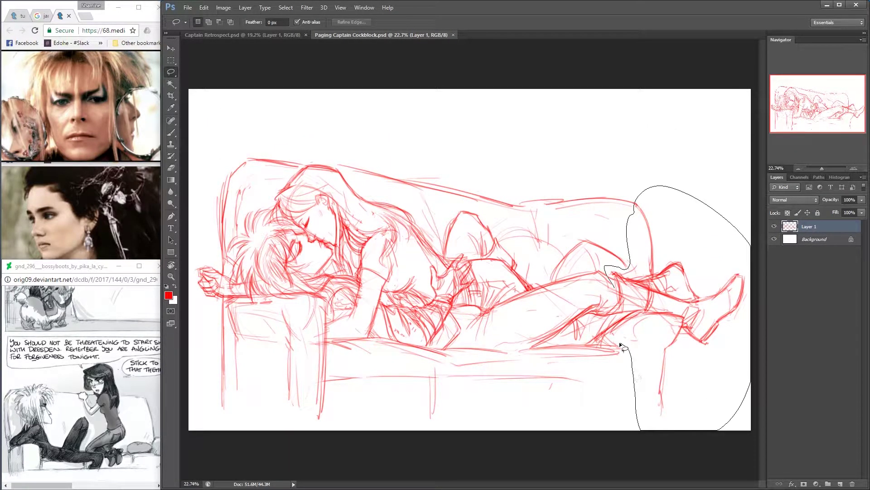
pyautogui.moveTo(648, 242); pyautogui.dragTo(640, 237)
pyautogui.hotkey('ctrl', 'z')
pyautogui.press('l')
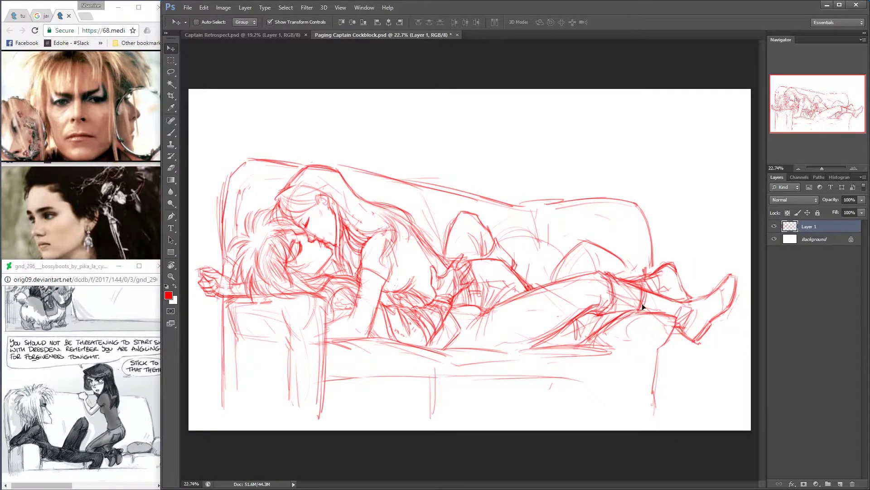
pyautogui.hotkey('ctrl', 't')
pyautogui.moveTo(745, 319); pyautogui.dragTo(728, 312)
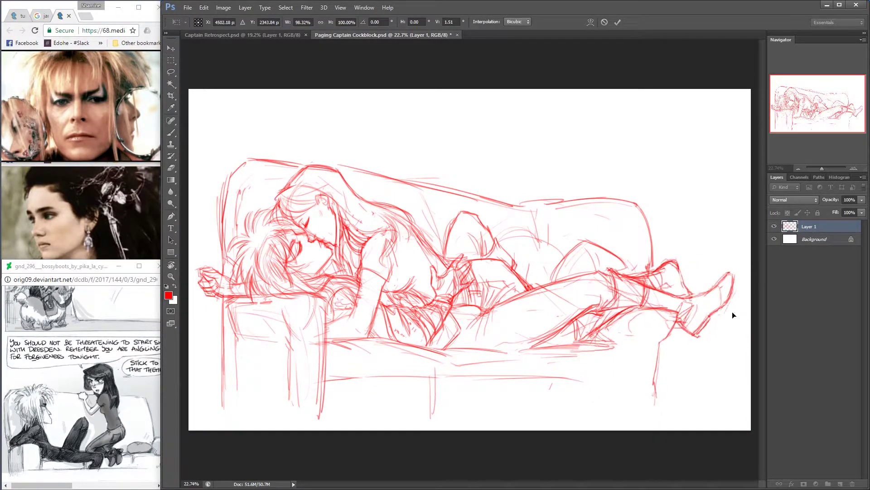
pyautogui.press('Return')
# Erase stray strokes around the knee and tilt the view for drawing.
pyautogui.press('e')
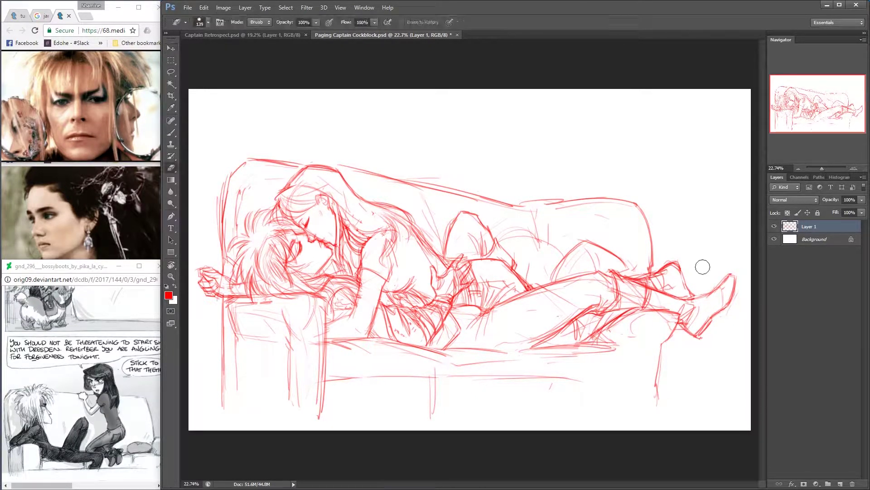
pyautogui.moveTo(577, 314); pyautogui.dragTo(597, 296)
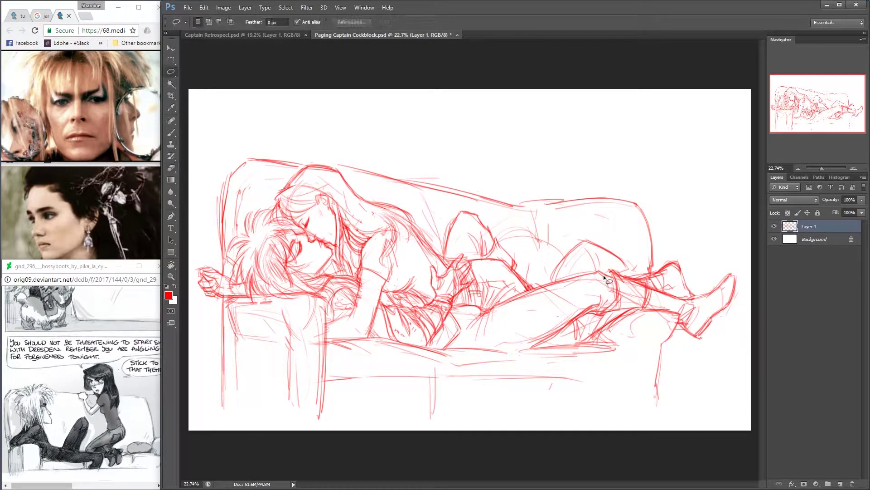
pyautogui.press('v')
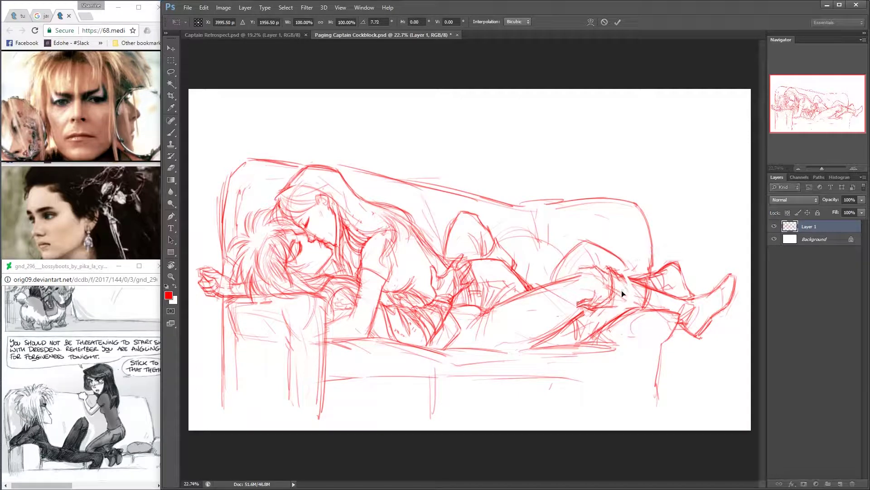
pyautogui.press('b')
pyautogui.press('r')
pyautogui.moveTo(585, 271); pyautogui.dragTo(558, 153)
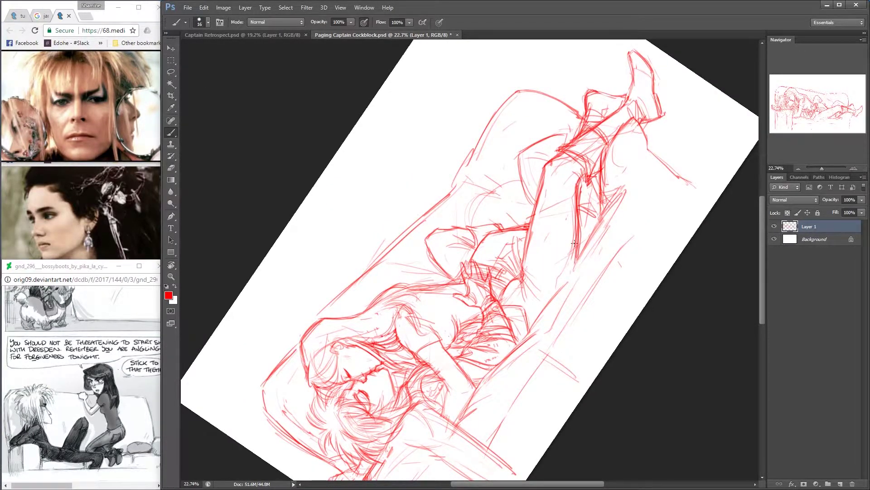
pyautogui.press('r')
# Lasso the right-hand leg sketch and open its context menu.
pyautogui.press('Escape')
pyautogui.press('l')
pyautogui.moveTo(506, 180); pyautogui.dragTo(566, 97)
pyautogui.rightClick(558, 172)
# Cut the selected legs to a layer at 10% opacity and add a new layer.
pyautogui.click(606, 255)
pyautogui.press('2')
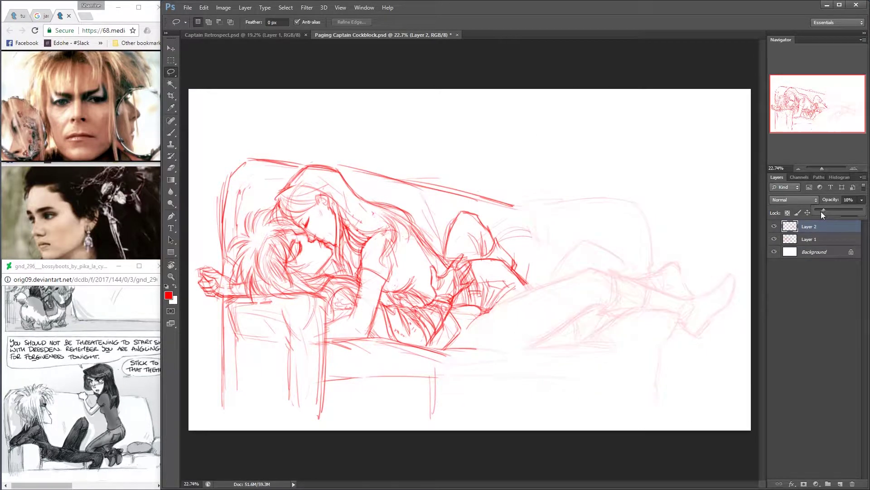
pyautogui.click(840, 484)
pyautogui.press('b')
# Extend the couch back line and sketch the outstretched legs toward the right.
pyautogui.moveTo(510, 207)
pyautogui.mouseDown()
pyautogui.moveTo(558, 197)
pyautogui.moveTo(594, 266)
pyautogui.mouseUp()
pyautogui.moveTo(533, 233); pyautogui.dragTo(551, 276)
pyautogui.moveTo(502, 351); pyautogui.dragTo(539, 336)
pyautogui.moveTo(526, 285); pyautogui.dragTo(566, 278)
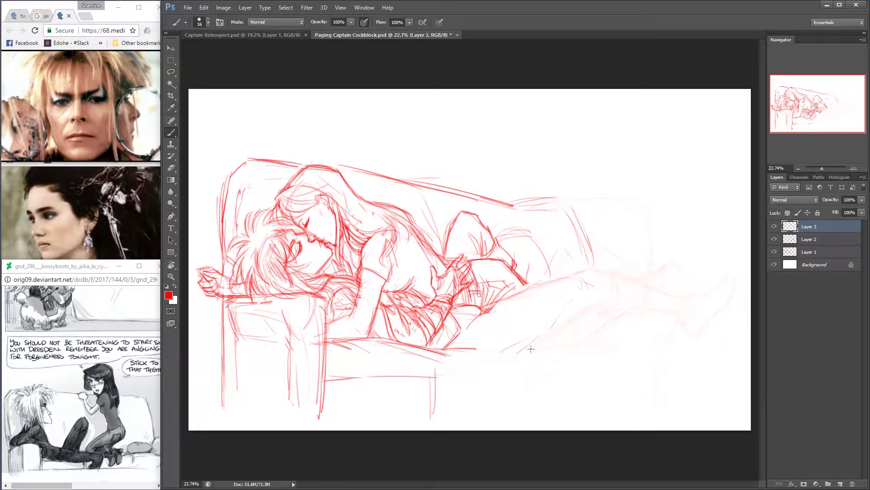
pyautogui.moveTo(518, 351); pyautogui.dragTo(566, 312)
pyautogui.moveTo(555, 317); pyautogui.dragTo(619, 308)
pyautogui.moveTo(581, 277)
pyautogui.mouseDown()
pyautogui.moveTo(650, 300)
pyautogui.moveTo(668, 295)
pyautogui.mouseUp()
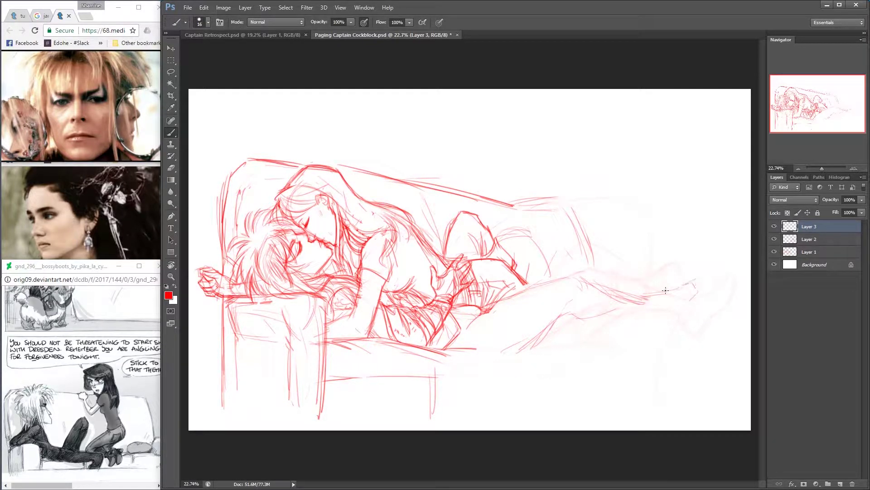
pyautogui.moveTo(566, 319); pyautogui.dragTo(573, 335)
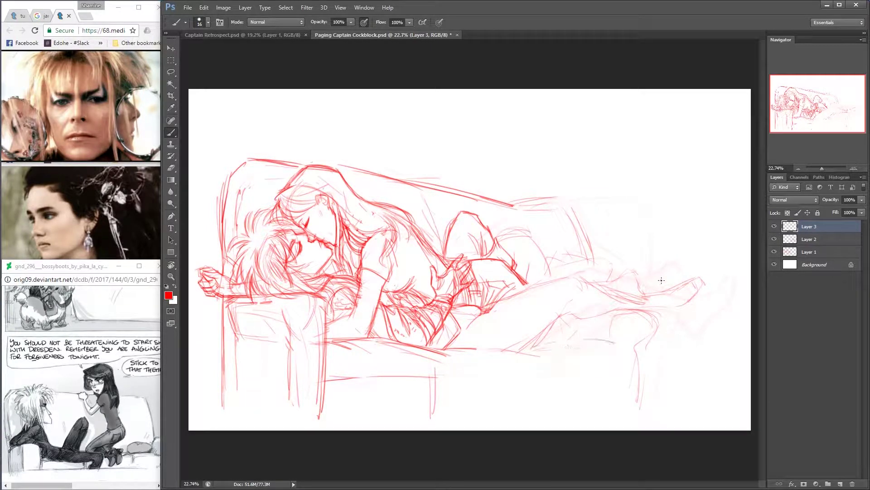
# Rotate the view and sketch long lines along the raised leg.
pyautogui.moveTo(635, 136); pyautogui.dragTo(567, 254)
pyautogui.moveTo(510, 295)
pyautogui.mouseDown()
pyautogui.moveTo(564, 210)
pyautogui.moveTo(576, 222)
pyautogui.moveTo(564, 299)
pyautogui.mouseUp()
pyautogui.hotkey('ctrl', 'z')
pyautogui.moveTo(576, 238); pyautogui.dragTo(554, 311)
pyautogui.moveTo(566, 254); pyautogui.dragTo(585, 272)
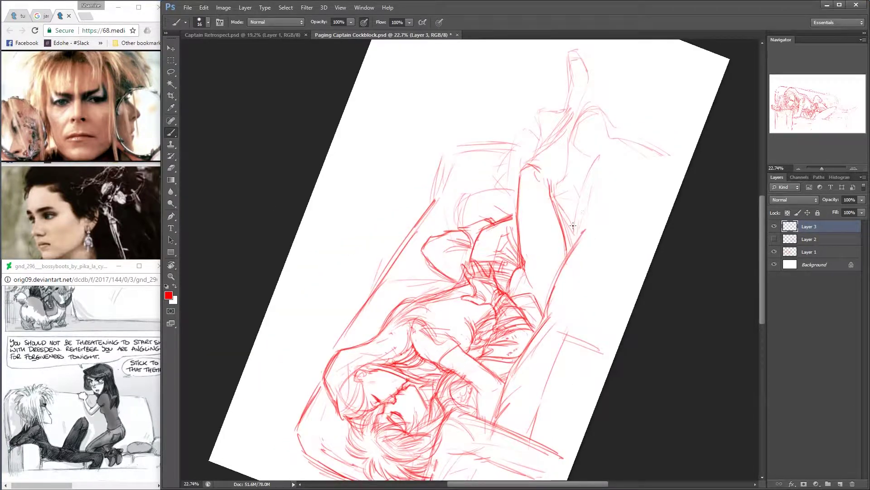
pyautogui.moveTo(584, 229); pyautogui.dragTo(605, 154)
pyautogui.moveTo(583, 272); pyautogui.dragTo(530, 369)
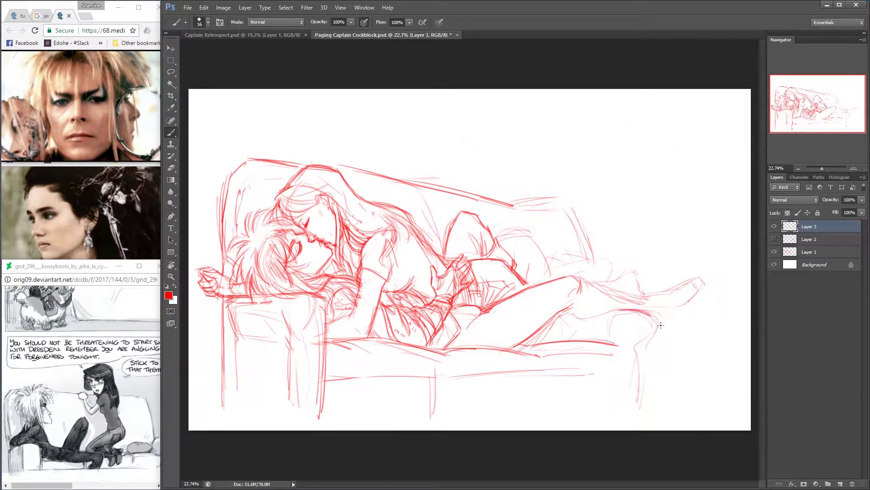
# Add strokes along the right leg, the raised thigh, and the foot outline.
pyautogui.moveTo(661, 325); pyautogui.dragTo(640, 412)
pyautogui.moveTo(620, 345); pyautogui.dragTo(610, 383)
pyautogui.press('r')
pyautogui.moveTo(585, 305)
pyautogui.mouseDown()
pyautogui.moveTo(573, 191)
pyautogui.moveTo(584, 155)
pyautogui.moveTo(571, 211)
pyautogui.mouseUp()
pyautogui.moveTo(573, 154); pyautogui.dragTo(605, 121)
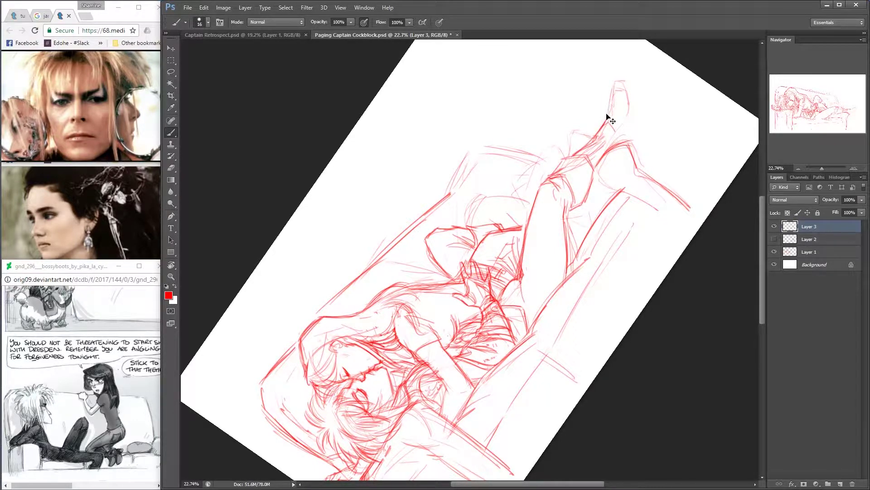
pyautogui.moveTo(617, 80)
pyautogui.mouseDown()
pyautogui.moveTo(642, 370)
pyautogui.moveTo(605, 116)
pyautogui.moveTo(655, 314)
pyautogui.mouseUp()
# Sketch the couch back and cushion on the right end.
pyautogui.moveTo(547, 264); pyautogui.dragTo(615, 265)
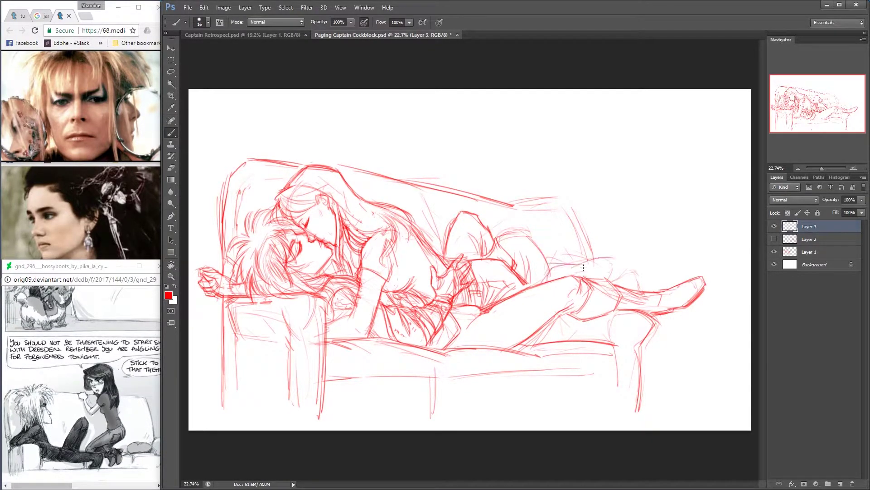
pyautogui.moveTo(555, 279); pyautogui.dragTo(617, 283)
pyautogui.moveTo(556, 199); pyautogui.dragTo(591, 252)
pyautogui.moveTo(564, 341); pyautogui.dragTo(515, 353)
pyautogui.moveTo(569, 320); pyautogui.dragTo(572, 350)
pyautogui.moveTo(535, 338)
pyautogui.mouseDown()
pyautogui.moveTo(568, 359)
pyautogui.moveTo(616, 255)
pyautogui.mouseUp()
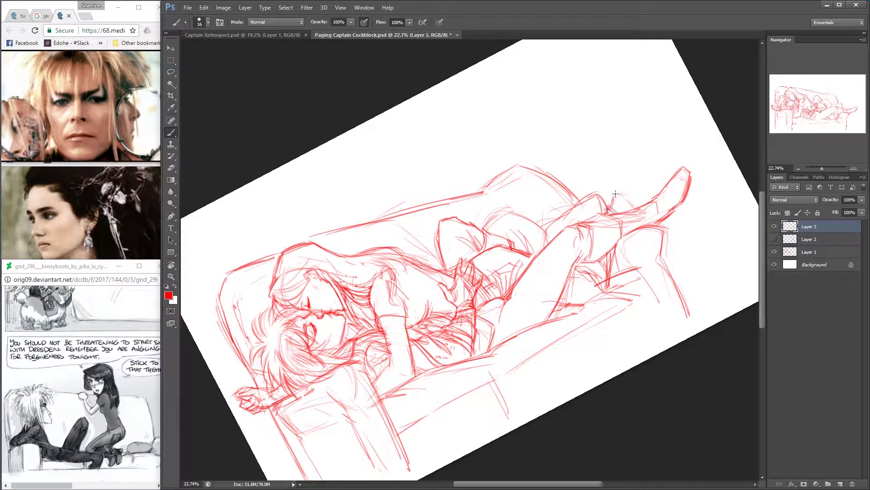
pyautogui.moveTo(632, 202); pyautogui.dragTo(576, 282)
# Crop the canvas tighter around the drawing.
pyautogui.press('c')
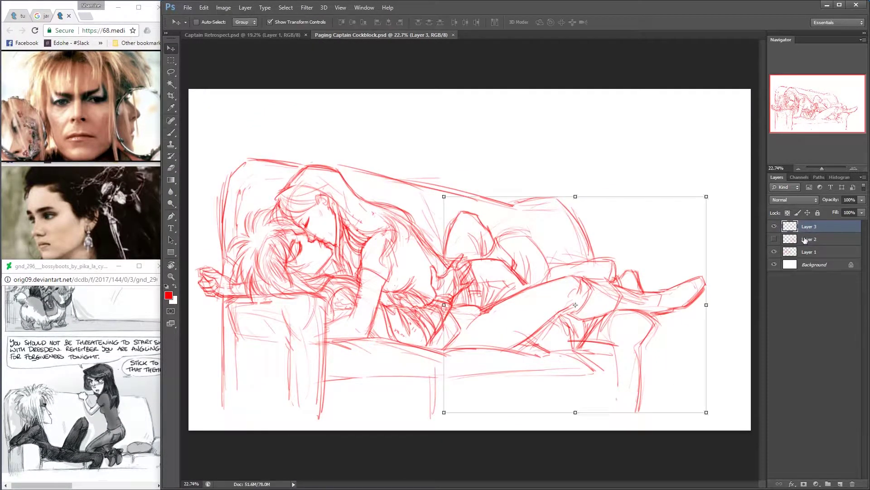
pyautogui.moveTo(751, 227); pyautogui.dragTo(742, 227)
pyautogui.press('Return')
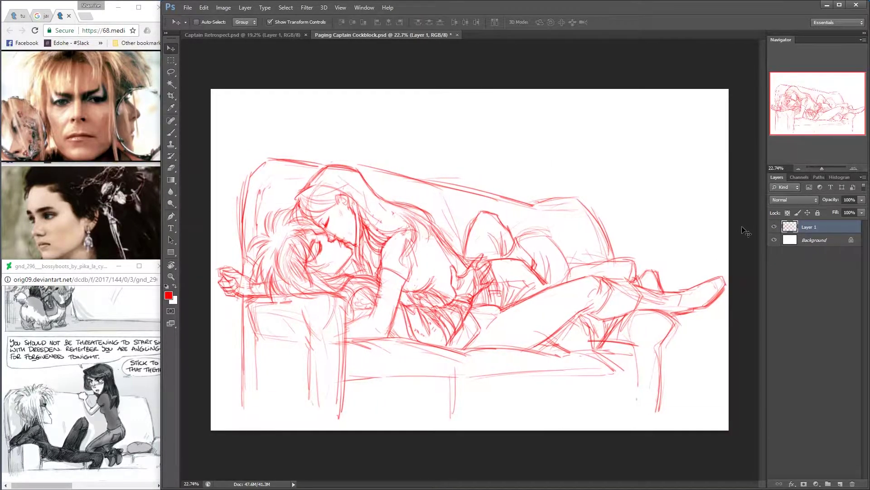
# Ink the lower figure's first black spiky hair strands, rotating the view as needed.
pyautogui.moveTo(384, 202)
pyautogui.mouseDown()
pyautogui.moveTo(372, 245)
pyautogui.moveTo(390, 263)
pyautogui.mouseUp()
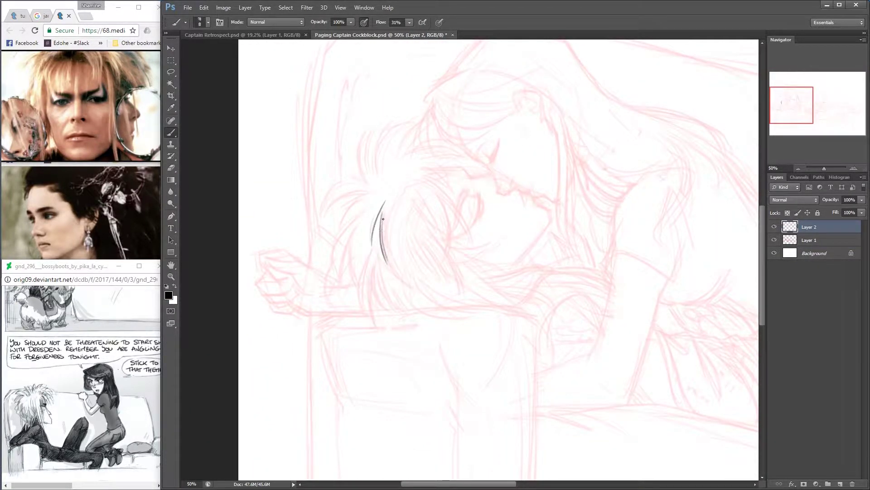
pyautogui.moveTo(385, 222)
pyautogui.mouseDown()
pyautogui.moveTo(413, 285)
pyautogui.moveTo(511, 161)
pyautogui.mouseUp()
pyautogui.press('r')
pyautogui.moveTo(497, 144); pyautogui.dragTo(545, 199)
pyautogui.moveTo(539, 149); pyautogui.dragTo(552, 198)
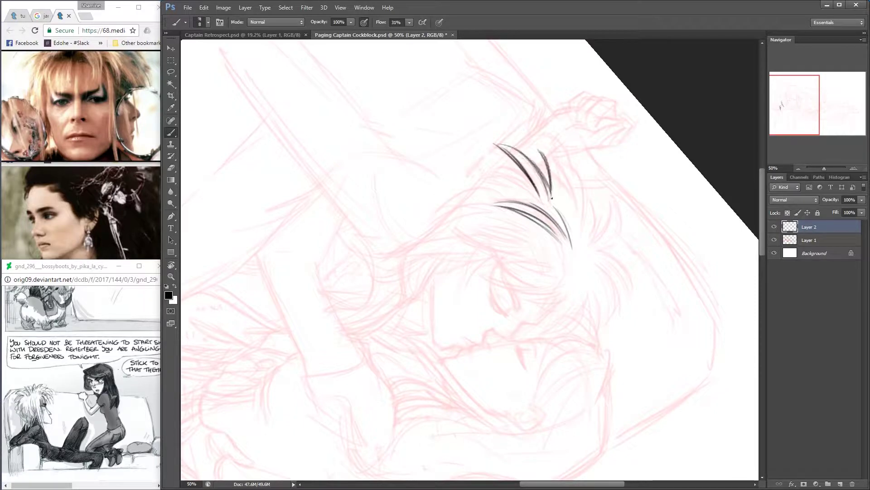
pyautogui.moveTo(542, 152); pyautogui.dragTo(562, 194)
pyautogui.moveTo(549, 151)
pyautogui.mouseDown()
pyautogui.moveTo(576, 204)
pyautogui.moveTo(583, 185)
pyautogui.mouseUp()
pyautogui.moveTo(562, 165); pyautogui.dragTo(579, 213)
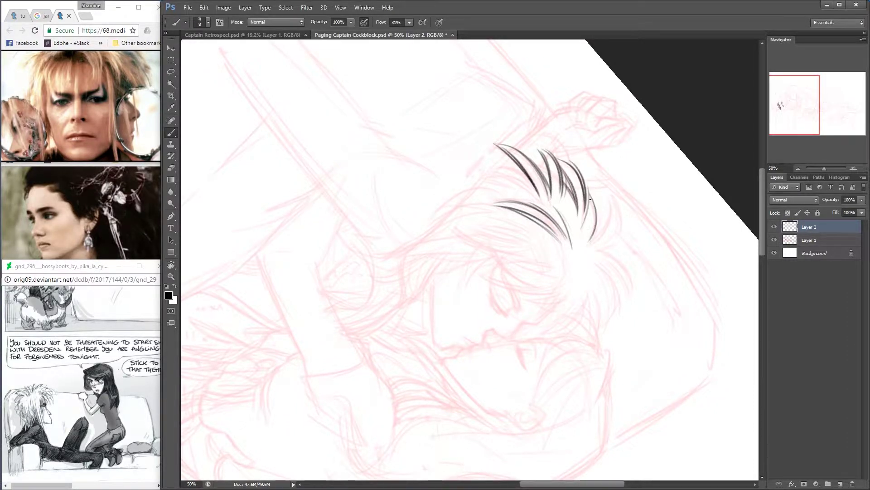
pyautogui.press('e')
pyautogui.moveTo(506, 108)
pyautogui.mouseDown()
pyautogui.moveTo(542, 174)
pyautogui.moveTo(544, 136)
pyautogui.moveTo(417, 140)
pyautogui.moveTo(382, 260)
pyautogui.moveTo(407, 332)
pyautogui.moveTo(412, 209)
pyautogui.mouseUp()
pyautogui.press('b')
pyautogui.press('r')
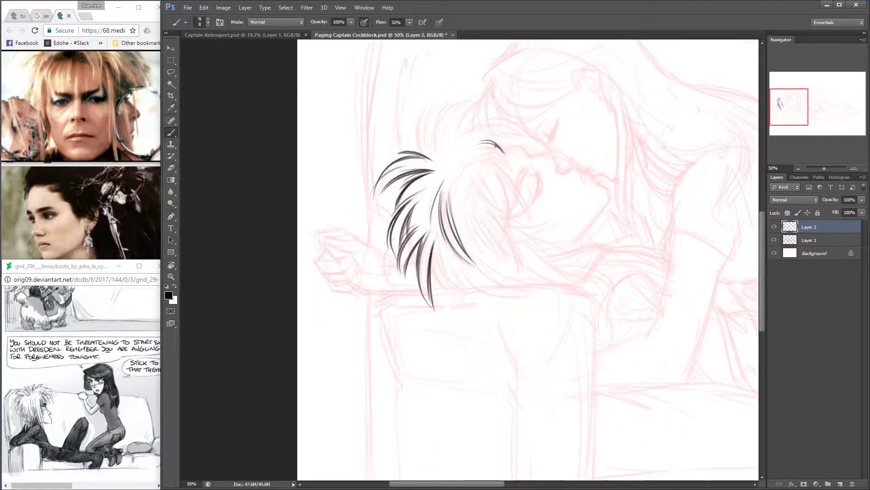
# Redo a curved hair strand and erase the overshooting part of a stroke.
pyautogui.hotkey('ctrl', 'z')
pyautogui.moveTo(486, 132); pyautogui.dragTo(521, 172)
pyautogui.moveTo(533, 165); pyautogui.dragTo(548, 204)
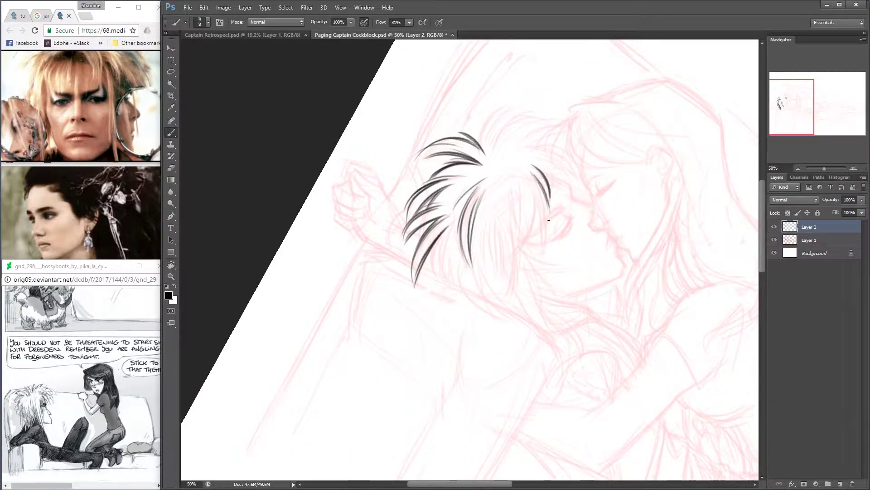
pyautogui.press('e')
pyautogui.moveTo(547, 247)
pyautogui.mouseDown()
pyautogui.moveTo(517, 180)
pyautogui.moveTo(420, 256)
pyautogui.mouseUp()
pyautogui.press('b')
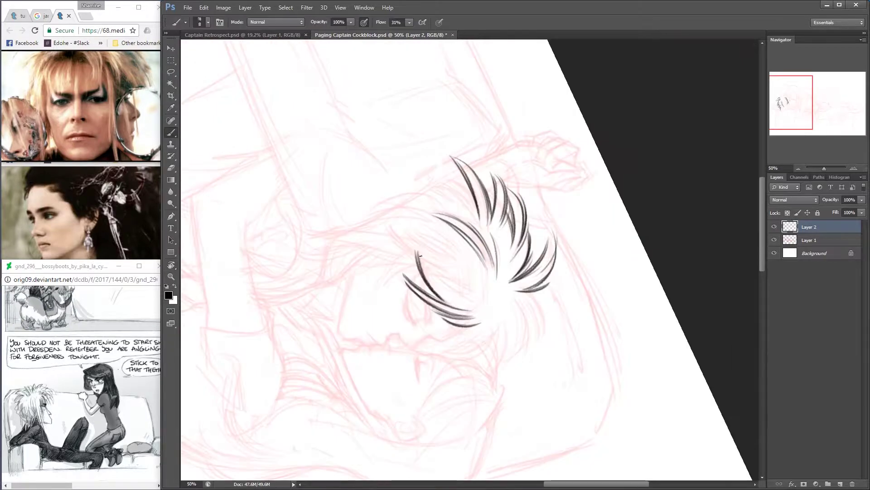
# Ink strands on the hair's right side and start a new Layer 3 for more inking.
pyautogui.moveTo(462, 308)
pyautogui.mouseDown()
pyautogui.moveTo(484, 226)
pyautogui.moveTo(508, 252)
pyautogui.mouseUp()
pyautogui.moveTo(474, 229); pyautogui.dragTo(509, 267)
pyautogui.moveTo(461, 208)
pyautogui.mouseDown()
pyautogui.moveTo(468, 268)
pyautogui.moveTo(512, 323)
pyautogui.mouseUp()
pyautogui.moveTo(504, 272); pyautogui.dragTo(535, 311)
pyautogui.hotkey('ctrl', 'z')
pyautogui.hotkey('ctrl', 'shift', 'alt', 'n')
pyautogui.moveTo(501, 270); pyautogui.dragTo(531, 305)
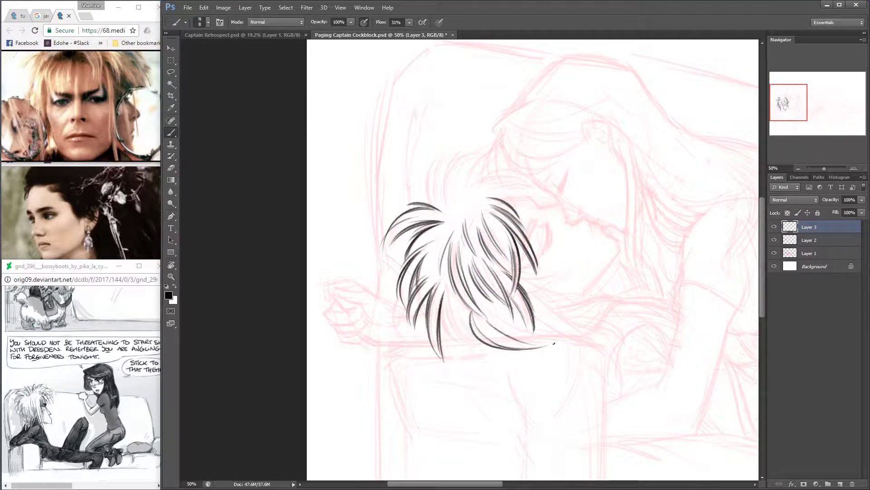
# Rework the short strands at the bottom and left of the hair, undoing misplaced strokes.
pyautogui.hotkey('ctrl', 'z')
pyautogui.moveTo(472, 318); pyautogui.dragTo(461, 244)
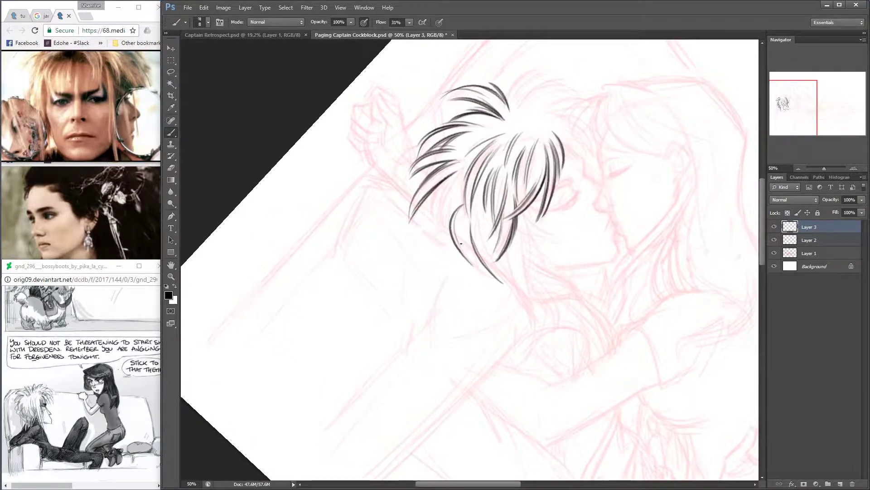
pyautogui.moveTo(503, 283); pyautogui.dragTo(481, 254)
pyautogui.moveTo(467, 201)
pyautogui.mouseDown()
pyautogui.moveTo(480, 252)
pyautogui.moveTo(471, 245)
pyautogui.mouseUp()
pyautogui.hotkey('ctrl', 'z')
pyautogui.moveTo(441, 219); pyautogui.dragTo(472, 246)
pyautogui.hotkey('ctrl', 'z')
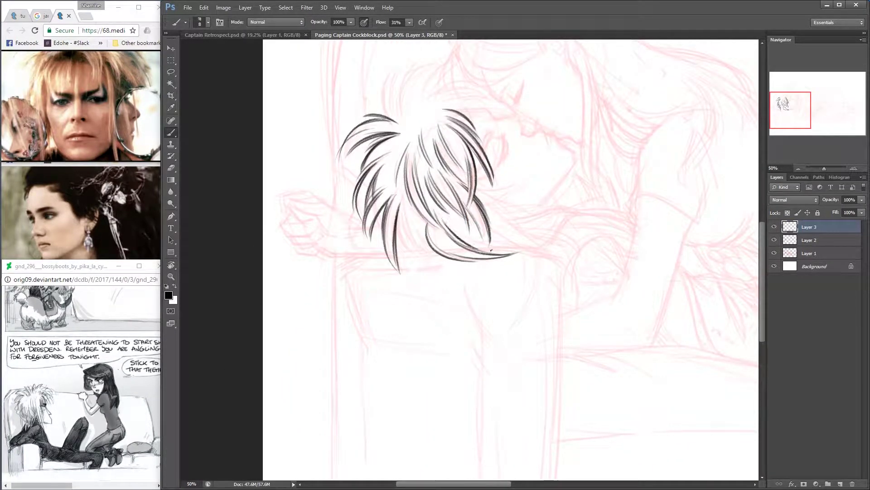
pyautogui.moveTo(404, 184); pyautogui.dragTo(413, 249)
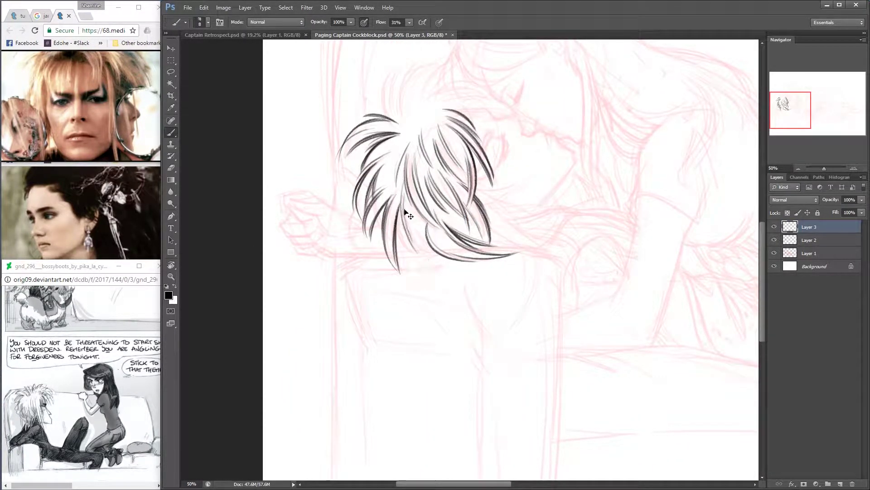
pyautogui.moveTo(413, 213)
pyautogui.mouseDown()
pyautogui.moveTo(398, 252)
pyautogui.moveTo(424, 243)
pyautogui.mouseUp()
pyautogui.hotkey('ctrl', 'z')
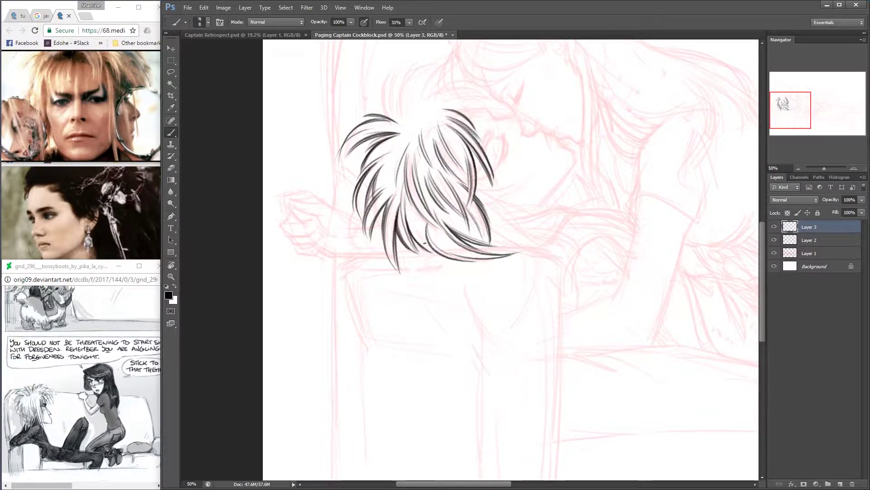
# Zoom in and ink more strands on the hair's right, erasing a small excess part.
pyautogui.hotkey('ctrl', '+')
pyautogui.moveTo(453, 204); pyautogui.dragTo(644, 157)
pyautogui.moveTo(589, 143); pyautogui.dragTo(652, 213)
pyautogui.moveTo(594, 161); pyautogui.dragTo(650, 222)
pyautogui.moveTo(607, 204); pyautogui.dragTo(408, 122)
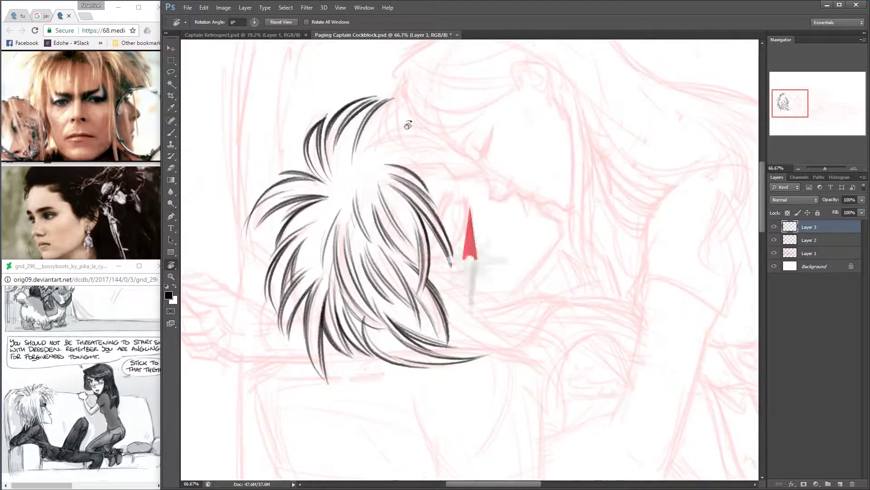
pyautogui.press('e')
pyautogui.moveTo(357, 136)
pyautogui.mouseDown()
pyautogui.moveTo(345, 192)
pyautogui.moveTo(408, 136)
pyautogui.moveTo(589, 204)
pyautogui.mouseUp()
pyautogui.press('b')
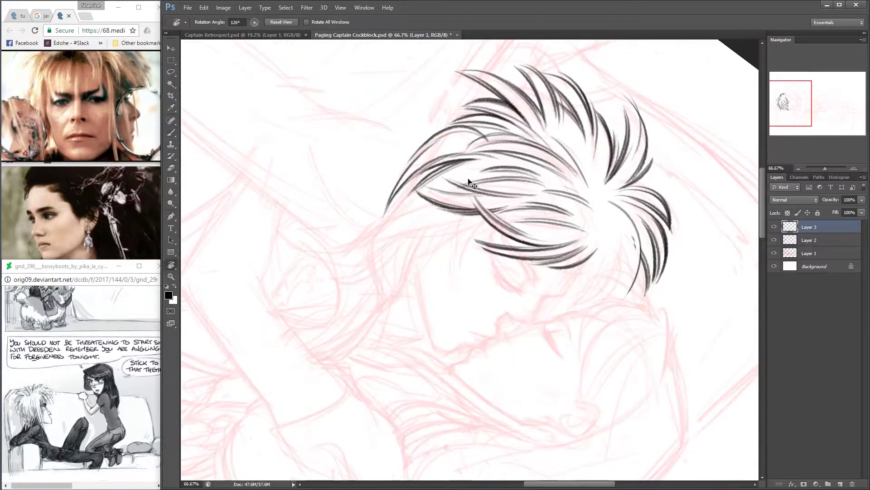
pyautogui.moveTo(626, 290)
pyautogui.mouseDown()
pyautogui.moveTo(634, 234)
pyautogui.moveTo(622, 214)
pyautogui.moveTo(408, 136)
pyautogui.moveTo(517, 216)
pyautogui.mouseUp()
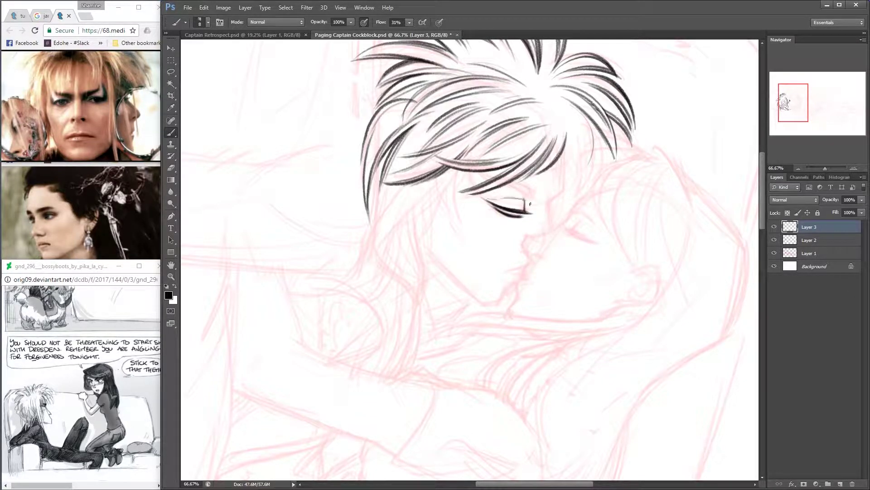
# Ink the short eyelid strokes of both figures' closed eyes, rotating the canvas as needed.
pyautogui.moveTo(478, 169); pyautogui.dragTo(508, 192)
pyautogui.moveTo(508, 192)
pyautogui.mouseDown()
pyautogui.moveTo(408, 136)
pyautogui.moveTo(515, 178)
pyautogui.moveTo(447, 139)
pyautogui.mouseUp()
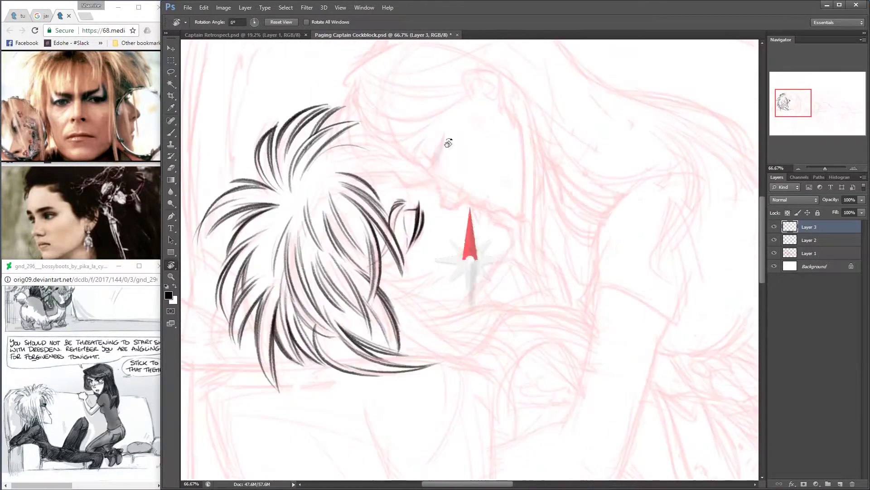
pyautogui.moveTo(418, 191); pyautogui.dragTo(526, 221)
pyautogui.moveTo(538, 222)
pyautogui.mouseDown()
pyautogui.moveTo(373, 146)
pyautogui.moveTo(472, 120)
pyautogui.moveTo(548, 201)
pyautogui.mouseUp()
pyautogui.moveTo(551, 203); pyautogui.dragTo(575, 207)
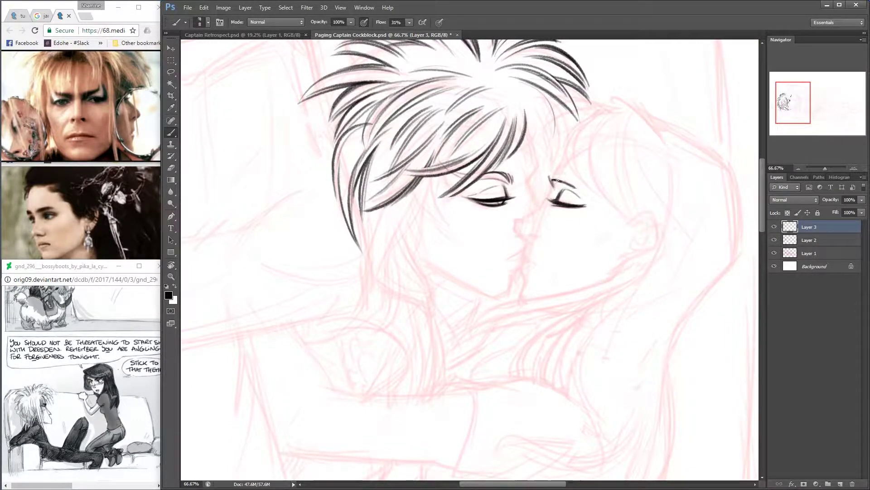
pyautogui.moveTo(562, 180); pyautogui.dragTo(384, 139)
pyautogui.moveTo(434, 185)
pyautogui.mouseDown()
pyautogui.moveTo(524, 244)
pyautogui.moveTo(471, 227)
pyautogui.mouseUp()
# Fade the sketch Layer 1, then ink the girl's hairline and strands down to her ear.
pyautogui.click(809, 253)
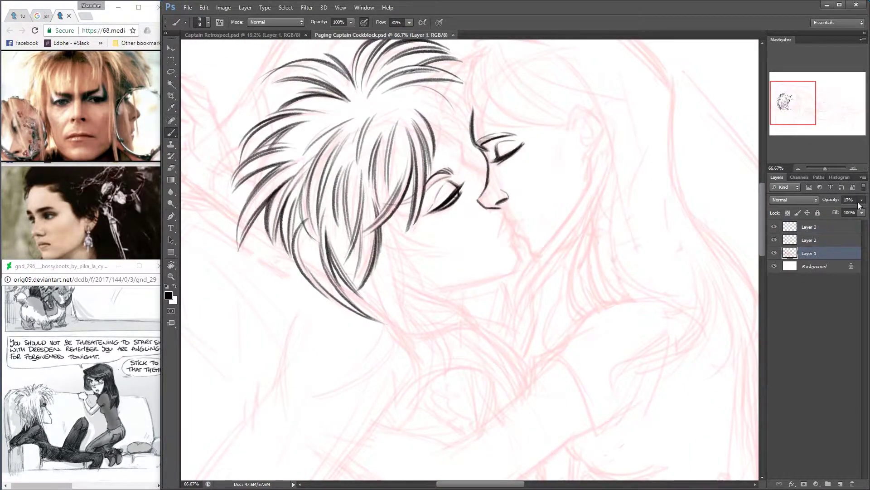
pyautogui.click(775, 240)
pyautogui.click(805, 224)
pyautogui.write('LINES')
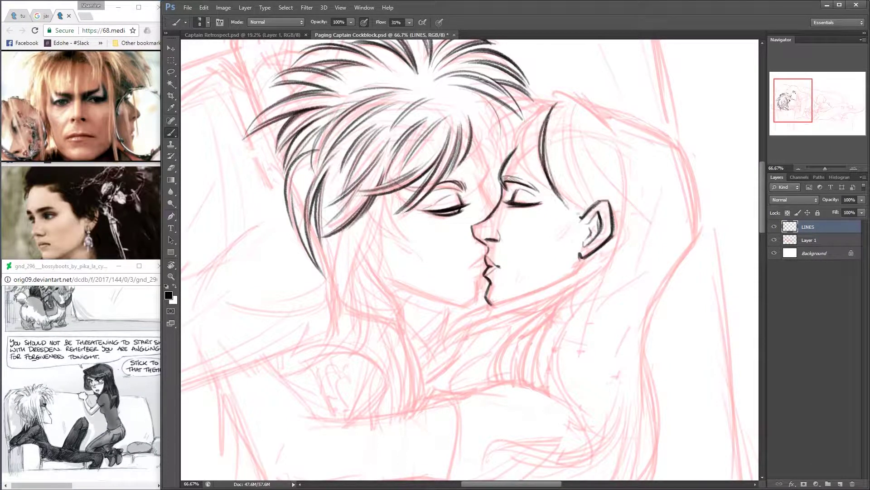
pyautogui.moveTo(556, 104); pyautogui.dragTo(583, 210)
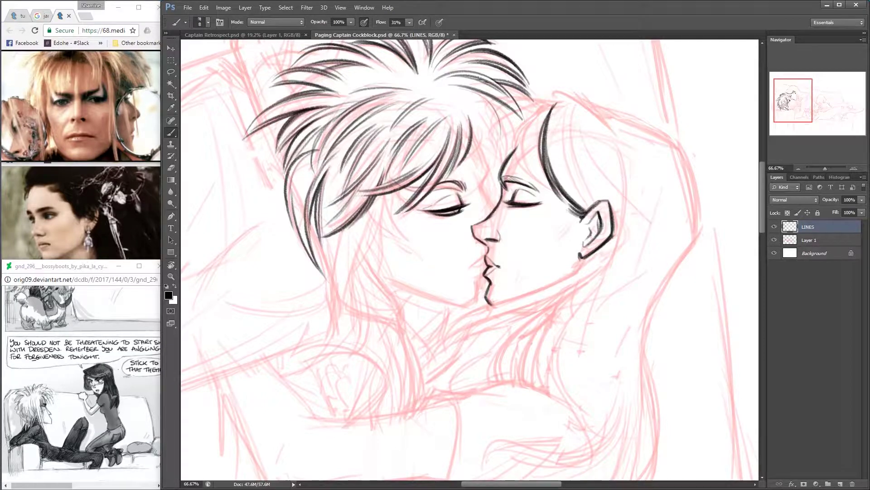
pyautogui.moveTo(553, 102)
pyautogui.mouseDown()
pyautogui.moveTo(511, 152)
pyautogui.moveTo(528, 165)
pyautogui.mouseUp()
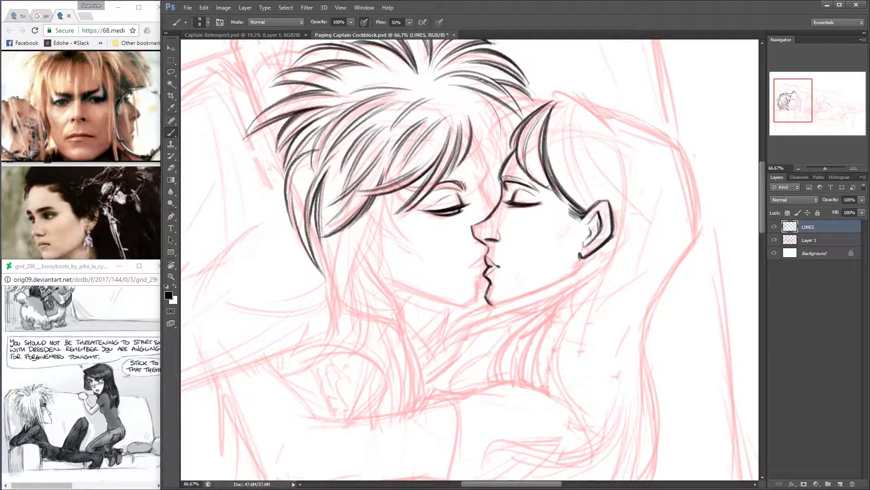
pyautogui.moveTo(549, 109)
pyautogui.mouseDown()
pyautogui.moveTo(540, 187)
pyautogui.moveTo(589, 205)
pyautogui.mouseUp()
pyautogui.moveTo(592, 148)
pyautogui.mouseDown()
pyautogui.moveTo(655, 247)
pyautogui.moveTo(572, 181)
pyautogui.moveTo(517, 235)
pyautogui.mouseUp()
# Save the drawing and ink a short line on the man's face, turning the canvas for the jaw.
pyautogui.press('r')
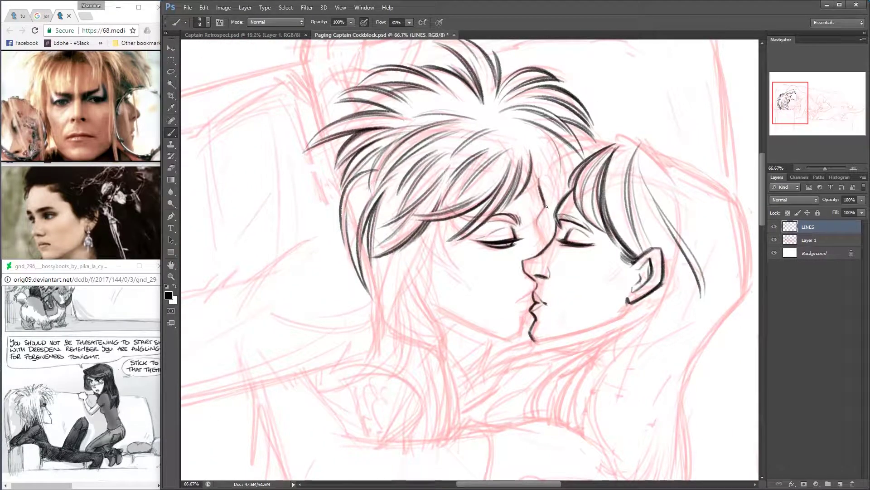
pyautogui.press('r')
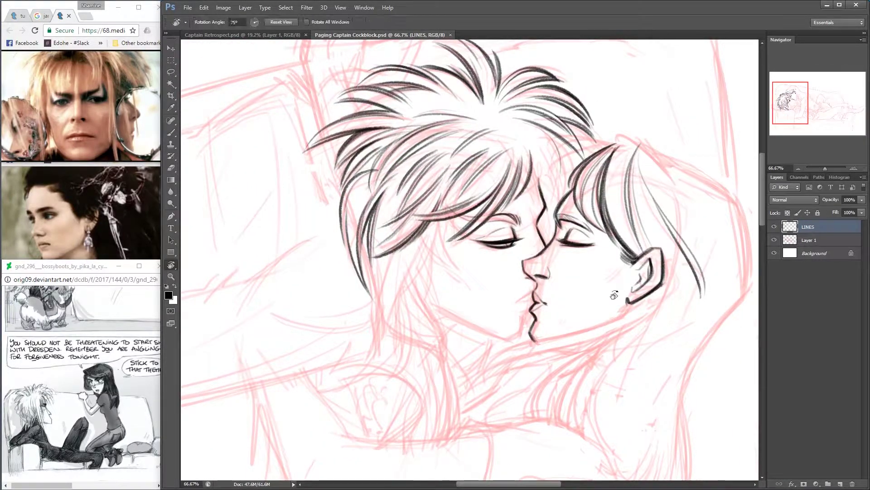
pyautogui.moveTo(530, 285)
pyautogui.mouseDown()
pyautogui.moveTo(506, 323)
pyautogui.moveTo(471, 310)
pyautogui.mouseUp()
pyautogui.press('r')
pyautogui.hotkey('ctrl', 's')
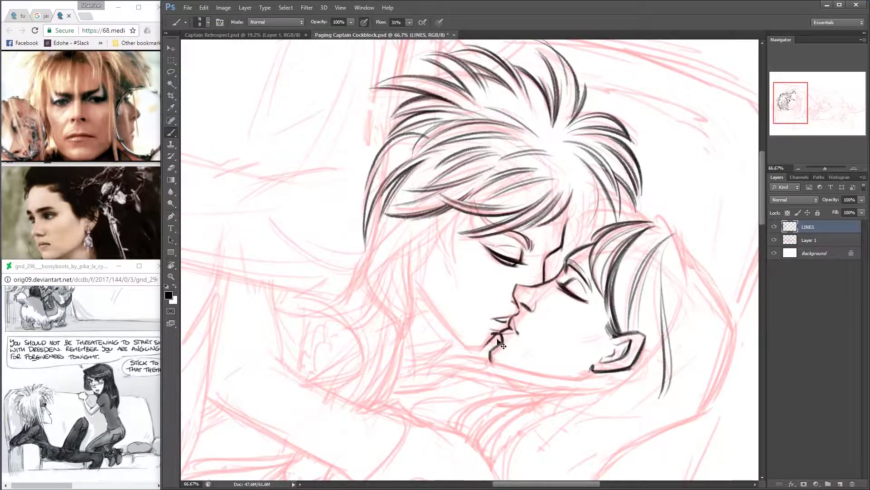
pyautogui.moveTo(419, 248); pyautogui.dragTo(420, 290)
pyautogui.press('r')
pyautogui.moveTo(455, 334)
pyautogui.mouseDown()
pyautogui.moveTo(508, 207)
pyautogui.moveTo(521, 260)
pyautogui.moveTo(428, 192)
pyautogui.moveTo(385, 179)
pyautogui.moveTo(498, 188)
pyautogui.mouseUp()
pyautogui.press('r')
pyautogui.press('r')
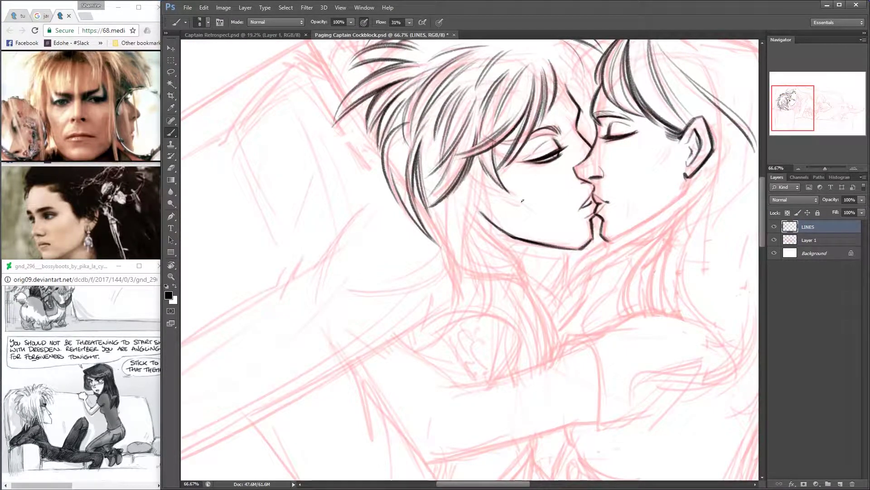
# Ink the man's jawline, the hair strokes near it and a line along the face's right edge.
pyautogui.press('r')
pyautogui.moveTo(491, 223)
pyautogui.mouseDown()
pyautogui.moveTo(464, 238)
pyautogui.moveTo(408, 213)
pyautogui.mouseUp()
pyautogui.moveTo(449, 245); pyautogui.dragTo(394, 208)
pyautogui.moveTo(453, 227)
pyautogui.mouseDown()
pyautogui.moveTo(554, 188)
pyautogui.moveTo(549, 218)
pyautogui.moveTo(574, 197)
pyautogui.mouseUp()
pyautogui.press('r')
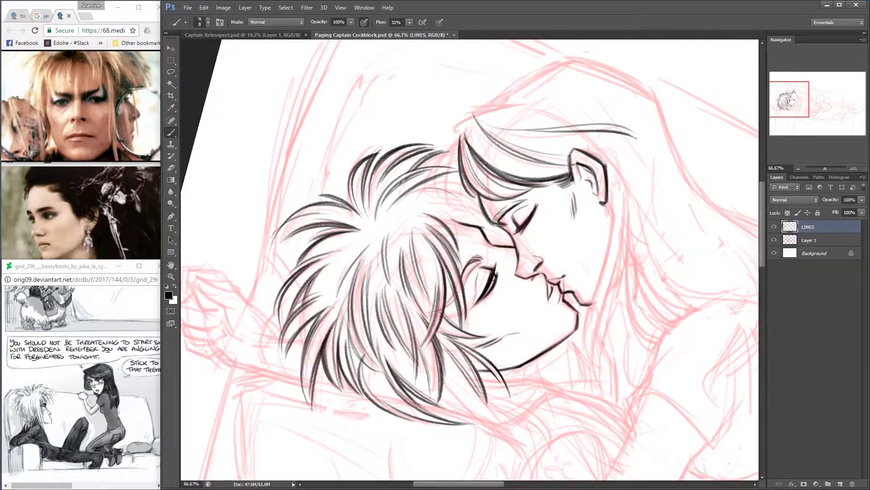
pyautogui.press('Escape')
pyautogui.moveTo(574, 164)
pyautogui.mouseDown()
pyautogui.moveTo(483, 146)
pyautogui.moveTo(508, 177)
pyautogui.moveTo(516, 313)
pyautogui.mouseUp()
# Ink long dark strands along the girl's face, rotating the canvas between strokes.
pyautogui.moveTo(521, 100); pyautogui.dragTo(497, 299)
pyautogui.press('r')
pyautogui.moveTo(497, 299)
pyautogui.mouseDown()
pyautogui.moveTo(535, 254)
pyautogui.moveTo(494, 376)
pyautogui.mouseUp()
pyautogui.press('r')
pyautogui.moveTo(504, 344); pyautogui.dragTo(490, 208)
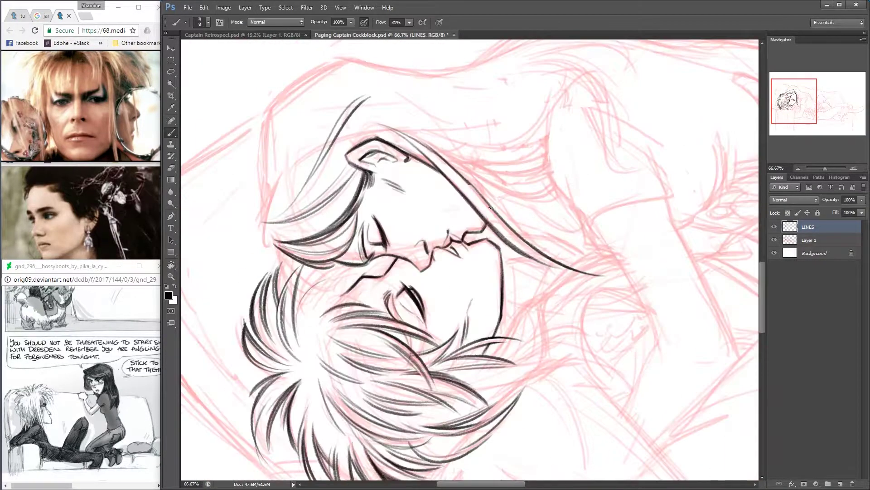
pyautogui.press('r')
pyautogui.moveTo(551, 259); pyautogui.dragTo(521, 136)
pyautogui.moveTo(525, 127)
pyautogui.mouseDown()
pyautogui.moveTo(512, 254)
pyautogui.moveTo(562, 349)
pyautogui.mouseUp()
# Ink long dark strands down the girl's hair, undoing the misfired ones.
pyautogui.press('Escape')
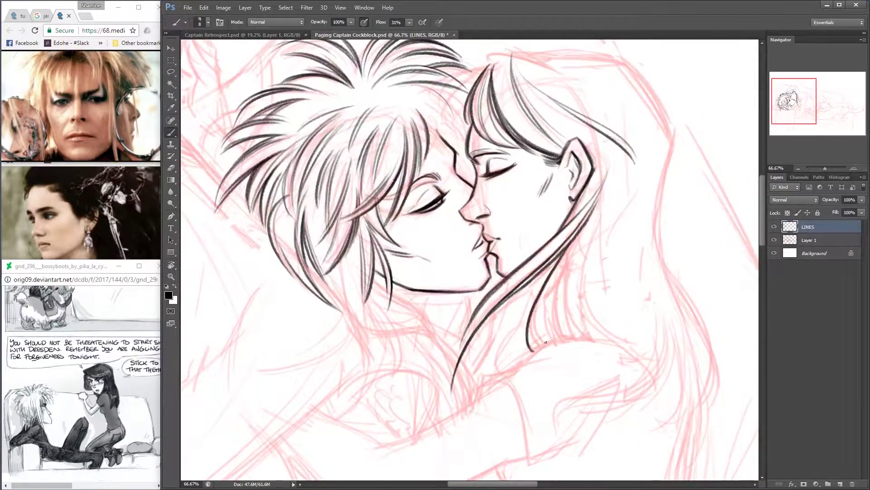
pyautogui.moveTo(585, 226); pyautogui.dragTo(549, 335)
pyautogui.hotkey('ctrl', 'z')
pyautogui.moveTo(589, 267)
pyautogui.mouseDown()
pyautogui.moveTo(556, 336)
pyautogui.moveTo(566, 339)
pyautogui.mouseUp()
pyautogui.moveTo(609, 156); pyautogui.dragTo(589, 288)
pyautogui.hotkey('ctrl', 'z')
pyautogui.press('r')
pyautogui.moveTo(585, 146); pyautogui.dragTo(595, 289)
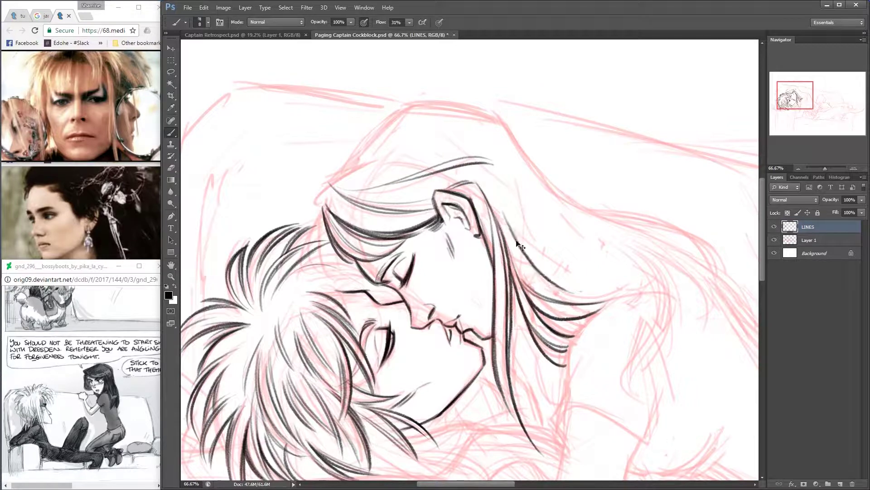
pyautogui.press('r')
pyautogui.press('Escape')
pyautogui.moveTo(566, 267)
pyautogui.mouseDown()
pyautogui.moveTo(510, 318)
pyautogui.moveTo(517, 313)
pyautogui.moveTo(527, 368)
pyautogui.mouseUp()
# Add dark strands near the girl's ear and along the right side of her hair.
pyautogui.press('e')
pyautogui.press('b')
pyautogui.moveTo(521, 153)
pyautogui.mouseDown()
pyautogui.moveTo(564, 209)
pyautogui.moveTo(607, 234)
pyautogui.mouseUp()
pyautogui.moveTo(578, 200); pyautogui.dragTo(621, 254)
pyautogui.press('r')
pyautogui.press('Escape')
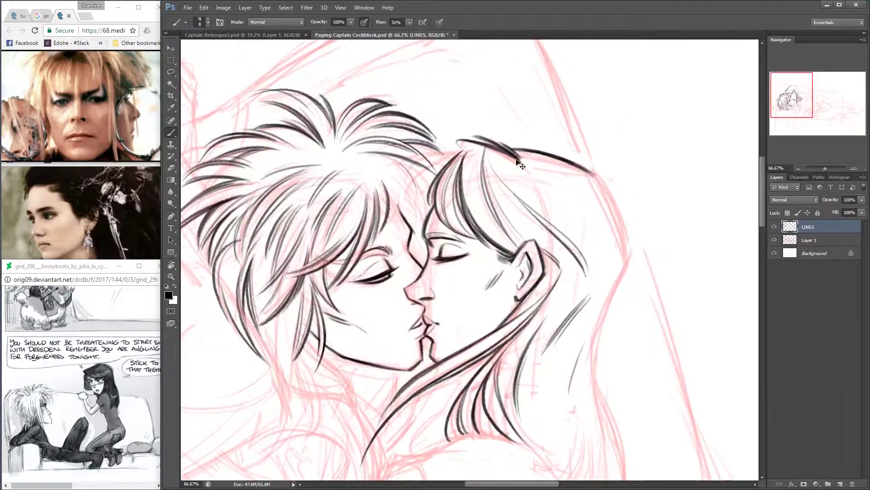
pyautogui.moveTo(594, 174)
pyautogui.mouseDown()
pyautogui.moveTo(630, 252)
pyautogui.moveTo(590, 272)
pyautogui.mouseUp()
pyautogui.press('r')
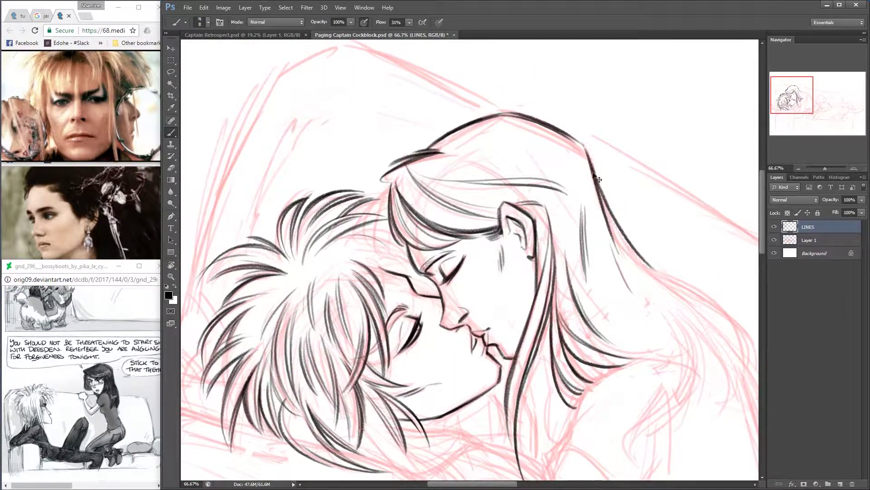
pyautogui.moveTo(592, 174)
pyautogui.mouseDown()
pyautogui.moveTo(645, 266)
pyautogui.moveTo(534, 151)
pyautogui.moveTo(521, 204)
pyautogui.mouseUp()
pyautogui.press('r')
# Tilt the canvas to -15 degrees and sweep hair strands below the man's head.
pyautogui.press('r')
pyautogui.moveTo(522, 204)
pyautogui.mouseDown()
pyautogui.moveTo(589, 249)
pyautogui.moveTo(580, 184)
pyautogui.mouseUp()
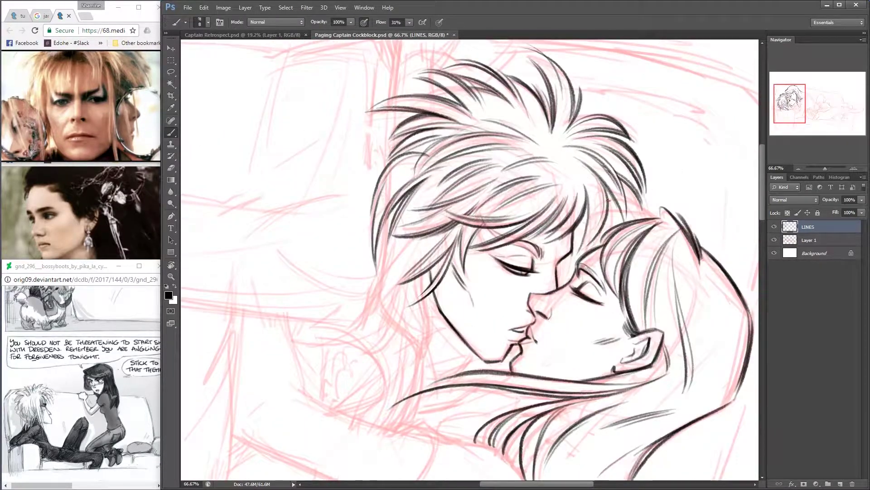
pyautogui.moveTo(612, 245); pyautogui.dragTo(591, 188)
pyautogui.moveTo(624, 216)
pyautogui.mouseDown()
pyautogui.moveTo(642, 212)
pyautogui.moveTo(521, 136)
pyautogui.mouseUp()
pyautogui.press('r')
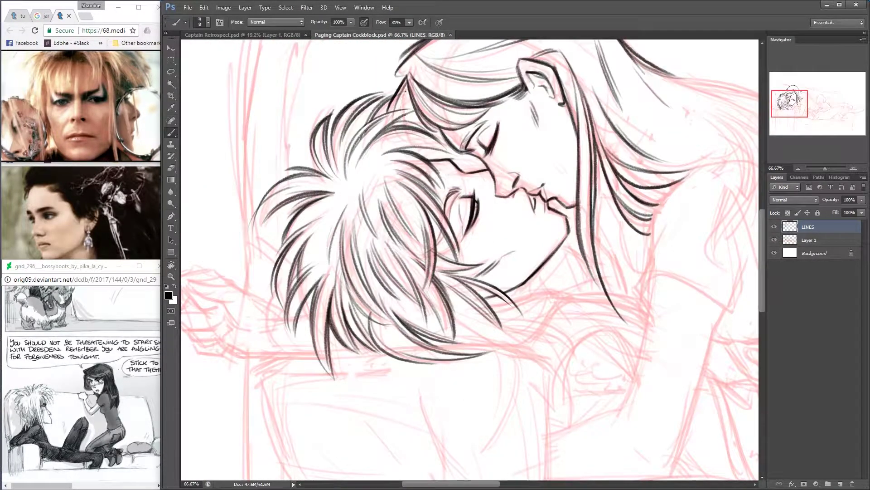
pyautogui.moveTo(453, 113)
pyautogui.mouseDown()
pyautogui.moveTo(437, 77)
pyautogui.moveTo(398, 152)
pyautogui.moveTo(464, 214)
pyautogui.moveTo(481, 194)
pyautogui.moveTo(442, 89)
pyautogui.mouseUp()
pyautogui.press('b')
pyautogui.press('r')
pyautogui.press('h')
pyautogui.press('b')
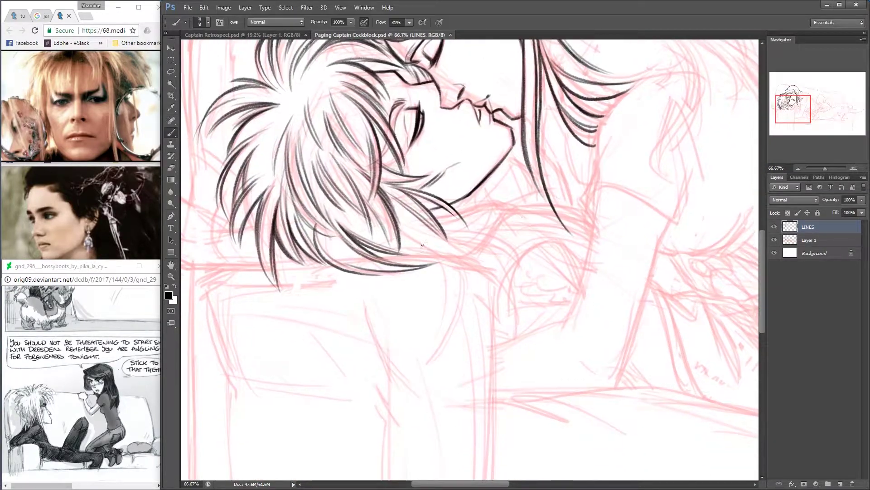
pyautogui.moveTo(390, 218); pyautogui.dragTo(501, 272)
pyautogui.moveTo(446, 231); pyautogui.dragTo(526, 286)
pyautogui.moveTo(467, 242)
pyautogui.mouseDown()
pyautogui.moveTo(526, 291)
pyautogui.moveTo(467, 238)
pyautogui.moveTo(442, 319)
pyautogui.mouseUp()
pyautogui.moveTo(491, 215); pyautogui.dragTo(471, 258)
# Zoom out to 50% and draw the neck line, a man's hair stroke and a long diagonal contour.
pyautogui.moveTo(471, 213)
pyautogui.mouseDown()
pyautogui.moveTo(462, 305)
pyautogui.moveTo(409, 183)
pyautogui.mouseUp()
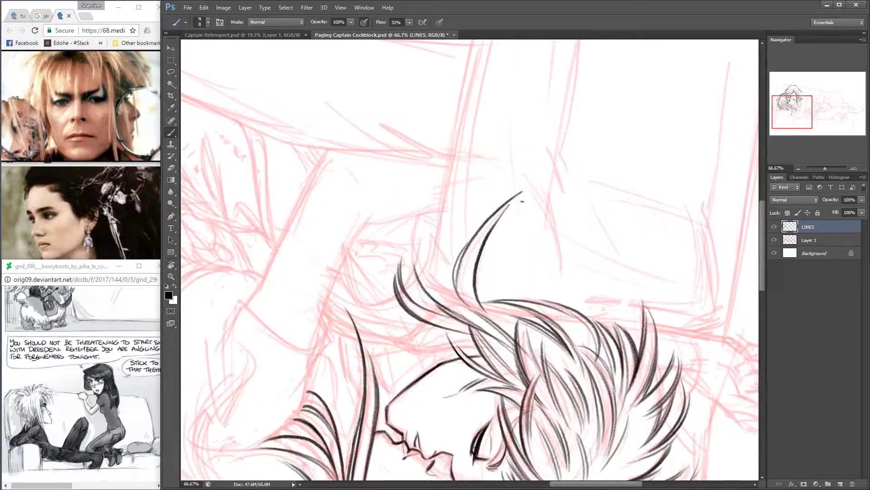
pyautogui.moveTo(534, 373); pyautogui.dragTo(459, 257)
pyautogui.hotkey('ctrl', '-')
pyautogui.moveTo(439, 347)
pyautogui.mouseDown()
pyautogui.moveTo(455, 257)
pyautogui.moveTo(438, 356)
pyautogui.mouseUp()
pyautogui.moveTo(452, 257)
pyautogui.mouseDown()
pyautogui.moveTo(498, 267)
pyautogui.moveTo(458, 172)
pyautogui.mouseUp()
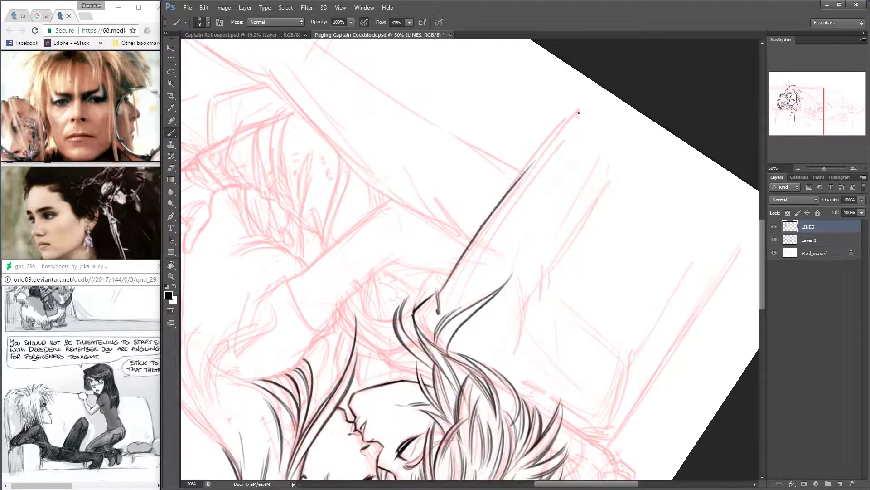
pyautogui.moveTo(499, 217)
pyautogui.mouseDown()
pyautogui.moveTo(573, 126)
pyautogui.moveTo(443, 290)
pyautogui.moveTo(408, 254)
pyautogui.moveTo(424, 219)
pyautogui.mouseUp()
# Ink the first dark strokes of the sleeve, tilting the canvas about 15 degrees.
pyautogui.moveTo(449, 255); pyautogui.dragTo(424, 219)
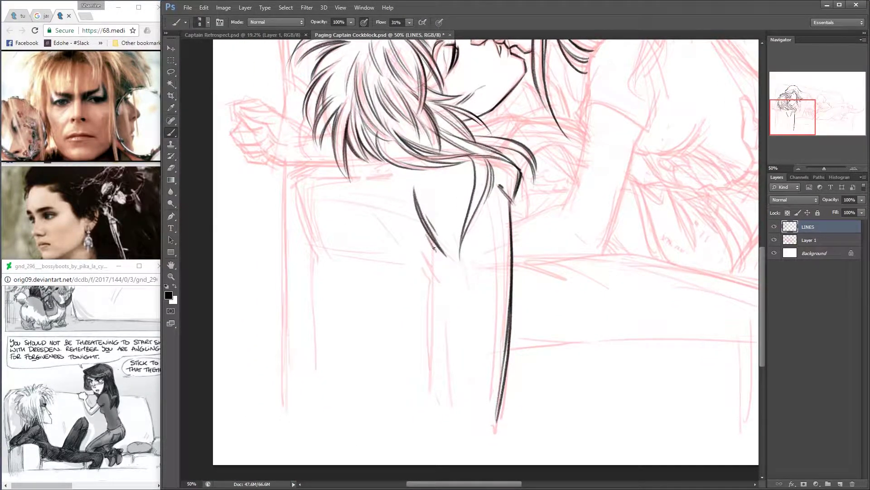
pyautogui.press('r')
pyautogui.moveTo(434, 248); pyautogui.dragTo(470, 156)
pyautogui.moveTo(446, 204)
pyautogui.mouseDown()
pyautogui.moveTo(390, 333)
pyautogui.moveTo(470, 156)
pyautogui.moveTo(363, 182)
pyautogui.moveTo(310, 236)
pyautogui.mouseUp()
pyautogui.press('b')
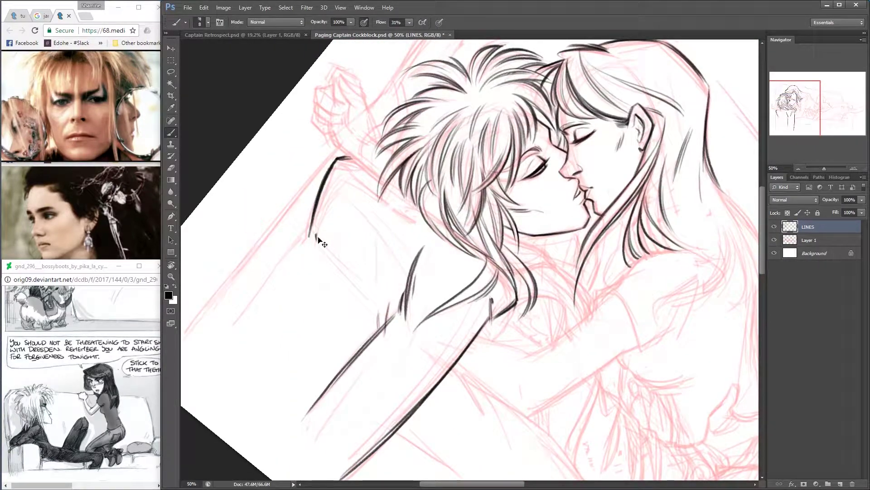
pyautogui.press('r')
pyautogui.moveTo(628, 220); pyautogui.dragTo(544, 272)
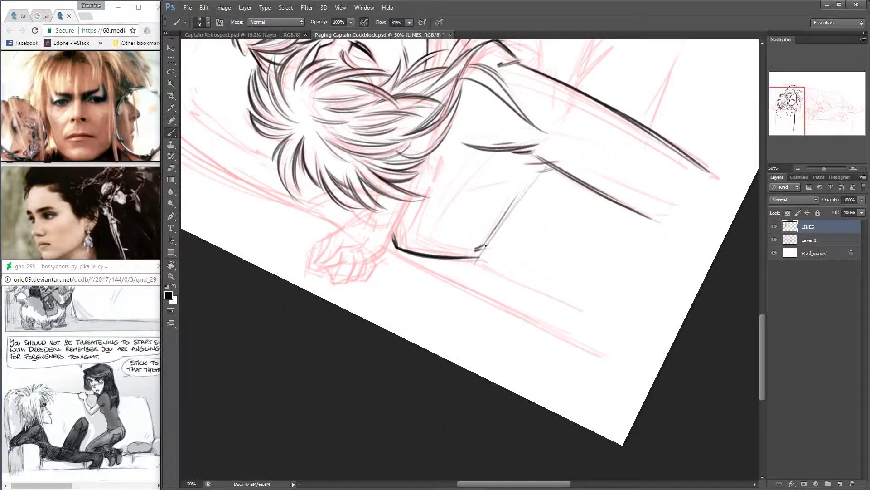
pyautogui.moveTo(408, 272)
pyautogui.mouseDown()
pyautogui.moveTo(467, 242)
pyautogui.moveTo(433, 410)
pyautogui.mouseUp()
pyautogui.press('b')
# Ink the edge lines along the couch arm.
pyautogui.moveTo(544, 227); pyautogui.dragTo(612, 159)
pyautogui.moveTo(577, 186); pyautogui.dragTo(500, 281)
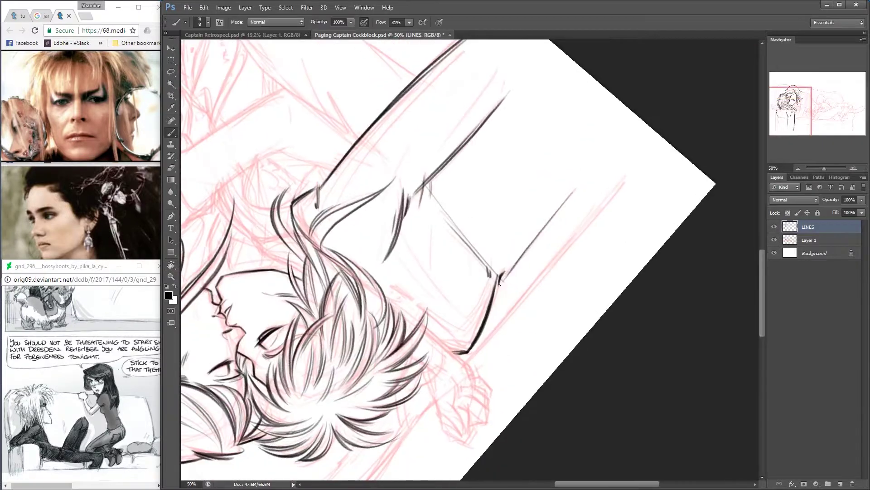
pyautogui.moveTo(538, 234); pyautogui.dragTo(503, 282)
pyautogui.moveTo(544, 227)
pyautogui.mouseDown()
pyautogui.moveTo(594, 173)
pyautogui.moveTo(411, 100)
pyautogui.moveTo(414, 389)
pyautogui.mouseUp()
pyautogui.press('r')
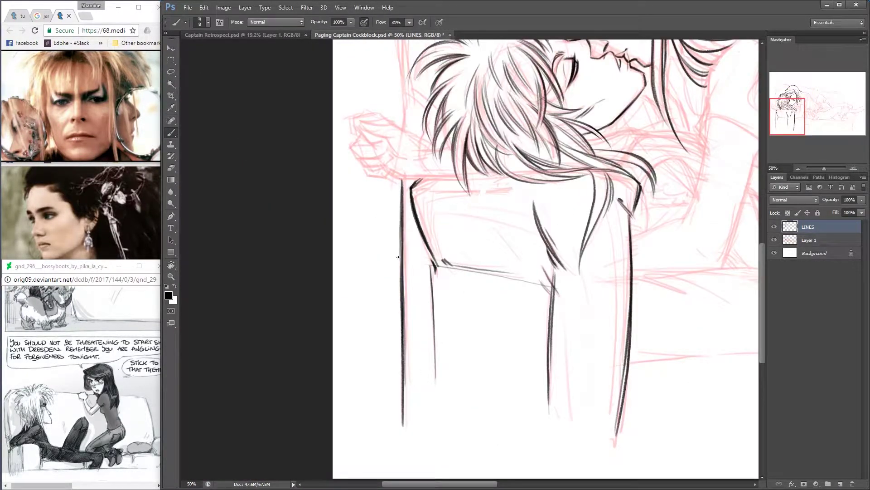
pyautogui.press('b')
# Replace the faint shoulder stroke with a darker, longer shoulder line.
pyautogui.hotkey('ctrl', 'z')
pyautogui.moveTo(392, 329); pyautogui.dragTo(499, 354)
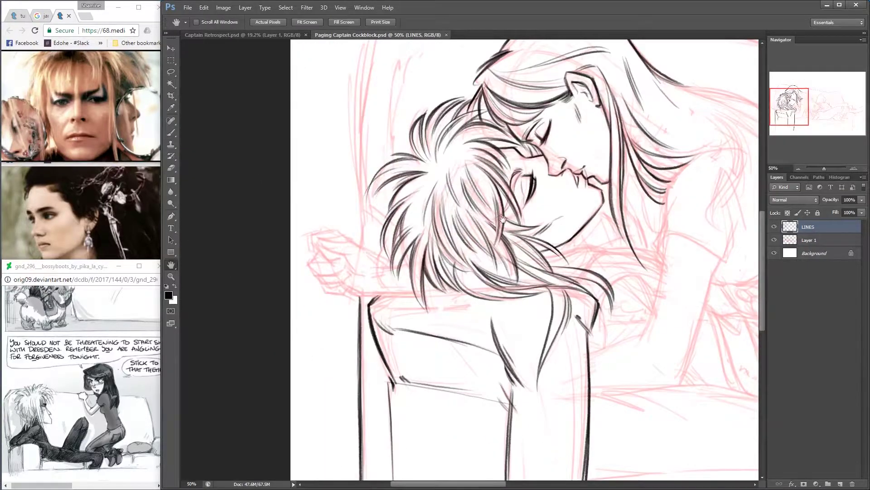
pyautogui.moveTo(410, 260)
pyautogui.mouseDown()
pyautogui.moveTo(477, 328)
pyautogui.moveTo(407, 291)
pyautogui.mouseUp()
pyautogui.press('r')
pyautogui.press('r')
pyautogui.moveTo(649, 177)
pyautogui.mouseDown()
pyautogui.moveTo(552, 195)
pyautogui.moveTo(539, 247)
pyautogui.moveTo(546, 263)
pyautogui.moveTo(592, 256)
pyautogui.mouseUp()
pyautogui.moveTo(626, 233); pyautogui.dragTo(597, 220)
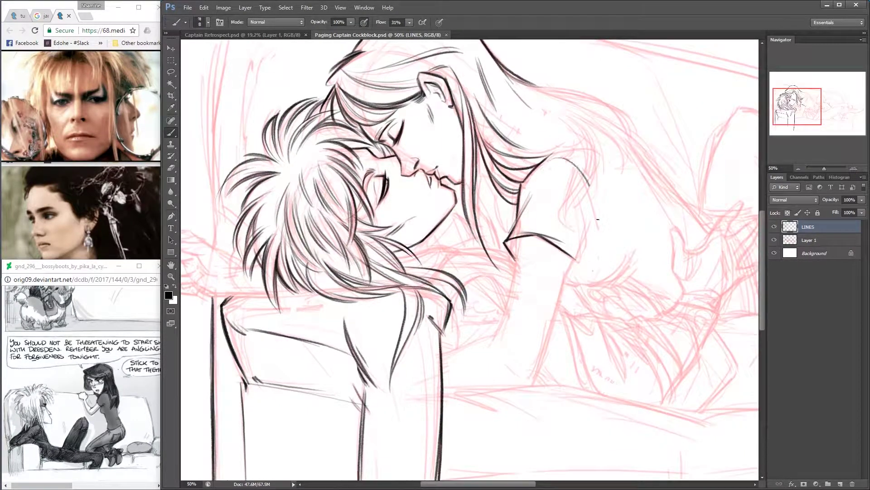
# Ink and thicken the long reaching arm line, rotating the canvas for easier strokes.
pyautogui.press('r')
pyautogui.moveTo(576, 190); pyautogui.dragTo(531, 177)
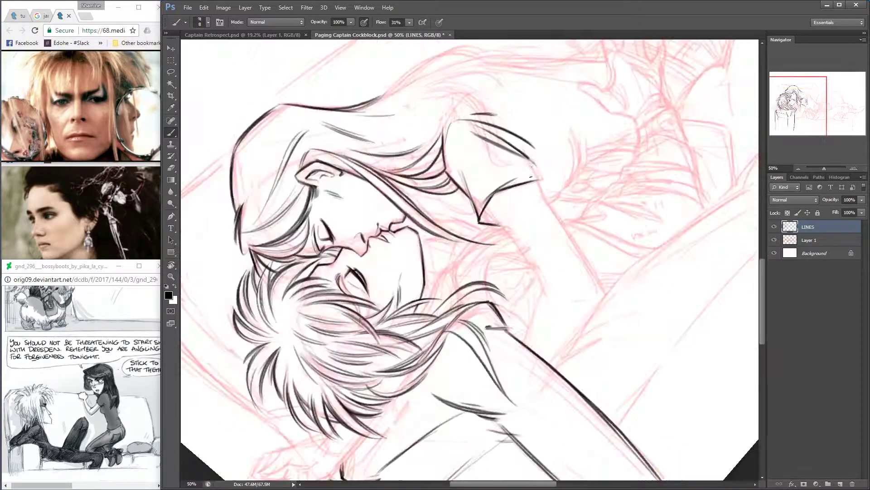
pyautogui.press('r')
pyautogui.moveTo(632, 259)
pyautogui.mouseDown()
pyautogui.moveTo(399, 181)
pyautogui.moveTo(524, 376)
pyautogui.mouseUp()
pyautogui.press('r')
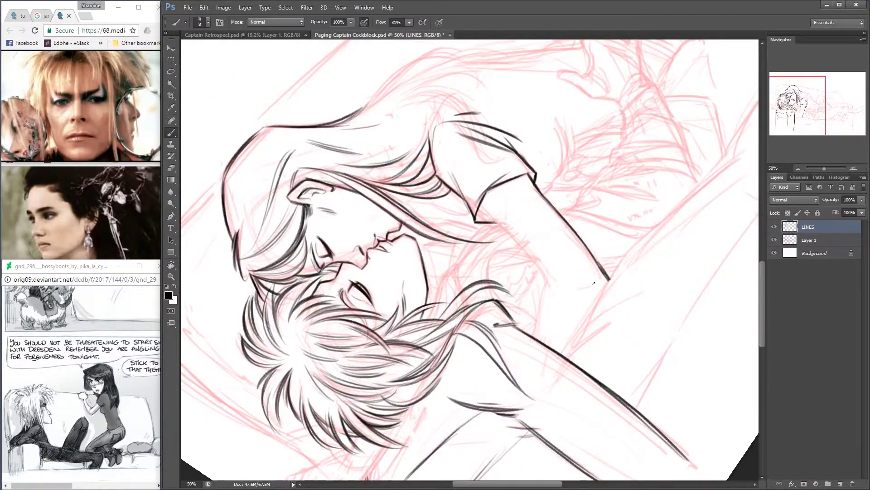
pyautogui.press('r')
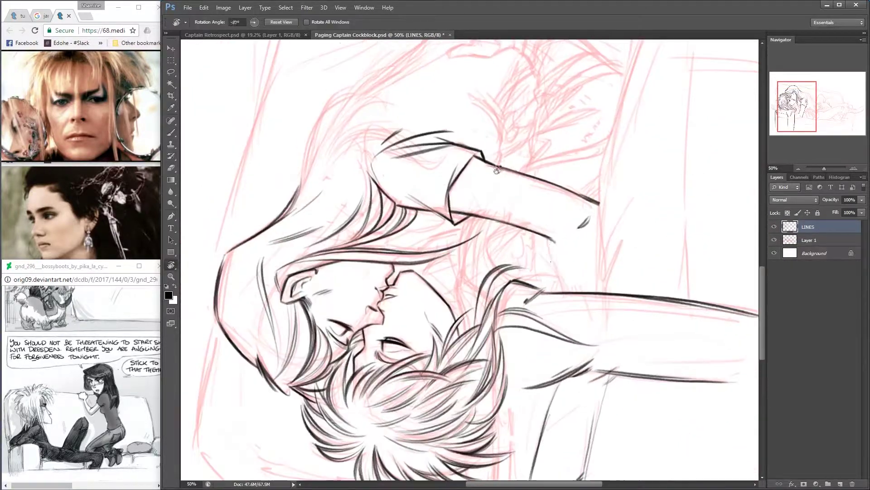
pyautogui.moveTo(513, 245)
pyautogui.mouseDown()
pyautogui.moveTo(553, 267)
pyautogui.moveTo(562, 291)
pyautogui.mouseUp()
pyautogui.press('r')
pyautogui.moveTo(537, 176); pyautogui.dragTo(647, 270)
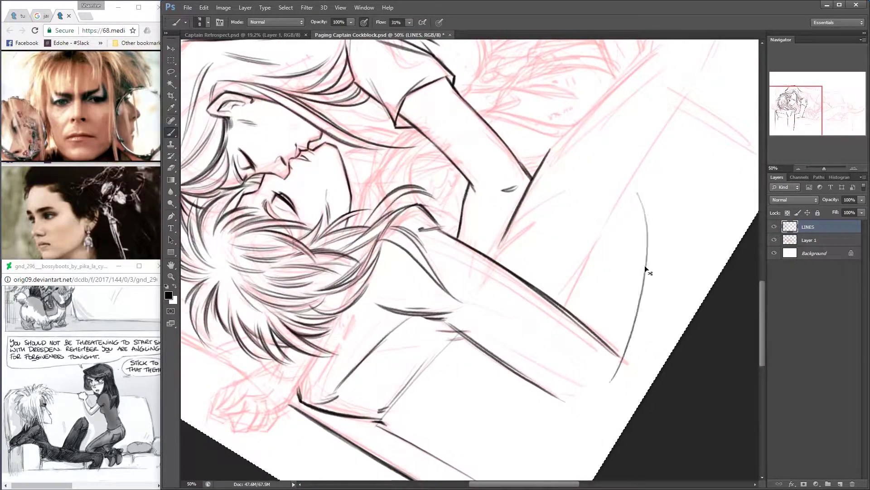
pyautogui.press('Escape')
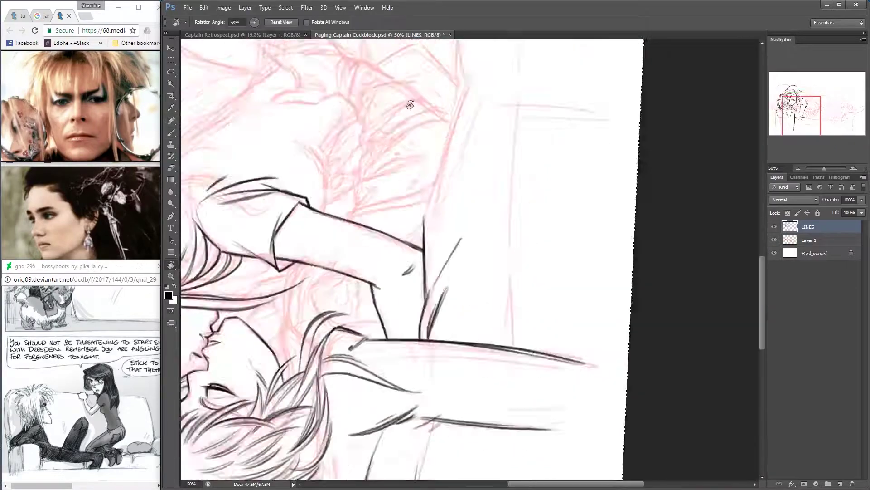
pyautogui.moveTo(549, 288)
pyautogui.mouseDown()
pyautogui.moveTo(513, 93)
pyautogui.moveTo(438, 207)
pyautogui.mouseUp()
pyautogui.moveTo(501, 109); pyautogui.dragTo(440, 219)
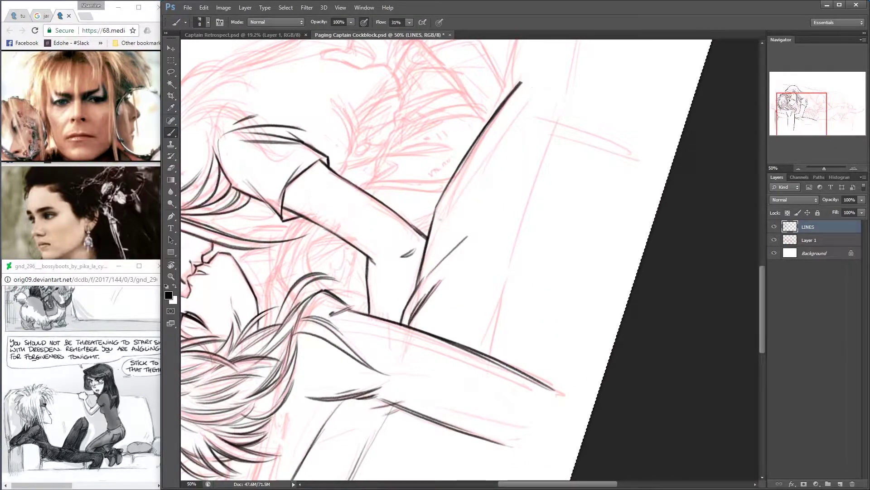
pyautogui.moveTo(527, 110); pyautogui.dragTo(443, 145)
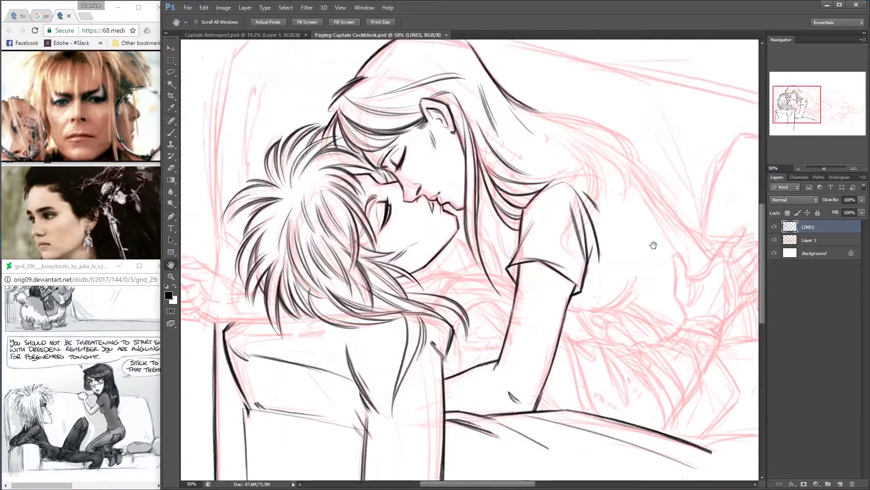
# Add hair strokes down the right side of the long hair and save the file.
pyautogui.moveTo(494, 126); pyautogui.dragTo(585, 152)
pyautogui.moveTo(537, 128); pyautogui.dragTo(596, 173)
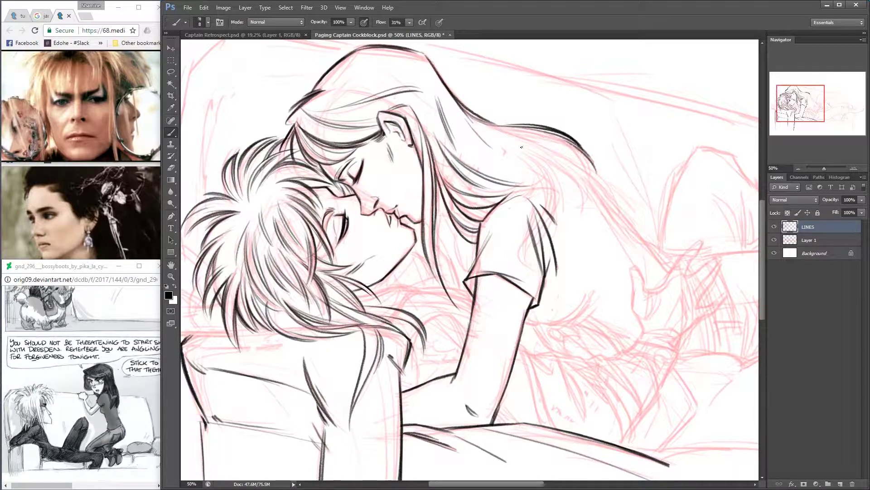
pyautogui.moveTo(498, 132)
pyautogui.mouseDown()
pyautogui.moveTo(593, 172)
pyautogui.moveTo(610, 209)
pyautogui.mouseUp()
pyautogui.moveTo(539, 156)
pyautogui.mouseDown()
pyautogui.moveTo(580, 207)
pyautogui.moveTo(601, 206)
pyautogui.mouseUp()
pyautogui.moveTo(666, 204)
pyautogui.mouseDown()
pyautogui.moveTo(460, 138)
pyautogui.moveTo(641, 281)
pyautogui.moveTo(539, 213)
pyautogui.moveTo(521, 271)
pyautogui.mouseUp()
pyautogui.hotkey('ctrl', 's')
# Add more hair strokes beside and below the face.
pyautogui.press('r')
pyautogui.moveTo(527, 155)
pyautogui.mouseDown()
pyautogui.moveTo(585, 222)
pyautogui.moveTo(584, 235)
pyautogui.mouseUp()
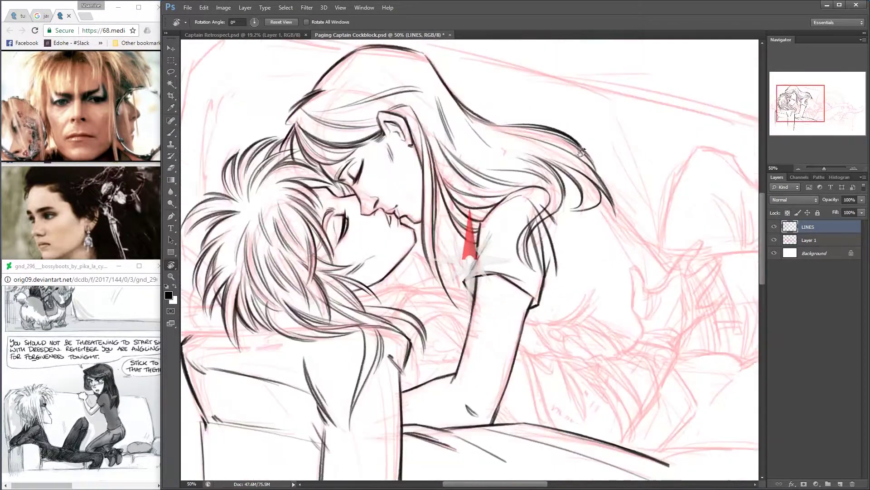
pyautogui.moveTo(526, 187); pyautogui.dragTo(539, 213)
pyautogui.moveTo(439, 214)
pyautogui.mouseDown()
pyautogui.moveTo(465, 271)
pyautogui.moveTo(454, 213)
pyautogui.moveTo(469, 244)
pyautogui.moveTo(461, 199)
pyautogui.mouseUp()
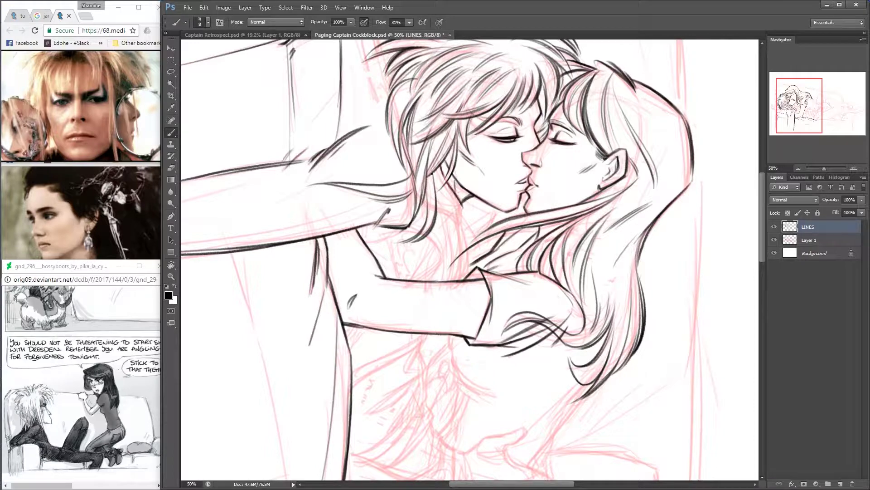
pyautogui.moveTo(424, 207)
pyautogui.mouseDown()
pyautogui.moveTo(463, 230)
pyautogui.moveTo(440, 214)
pyautogui.mouseUp()
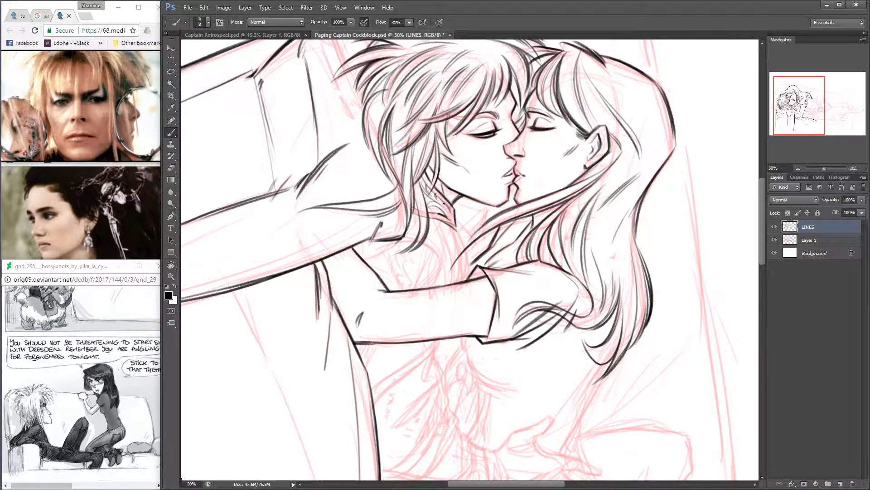
pyautogui.moveTo(450, 205); pyautogui.dragTo(456, 263)
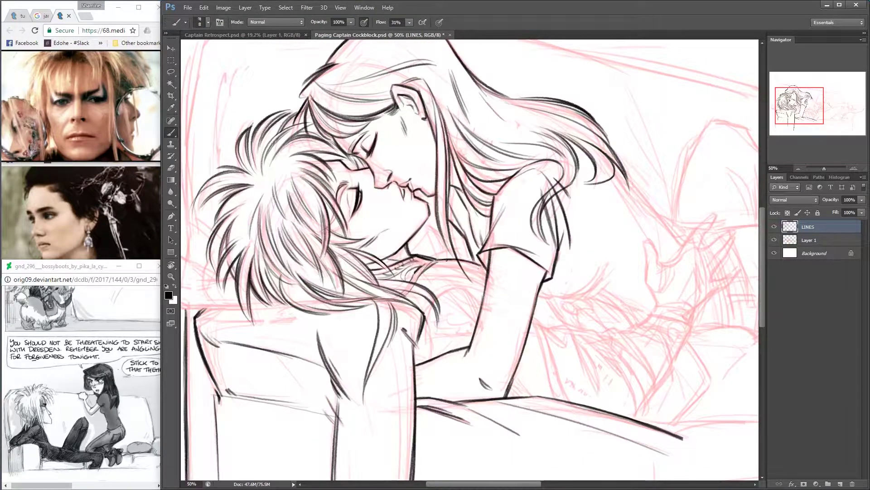
pyautogui.press('e')
pyautogui.press('b')
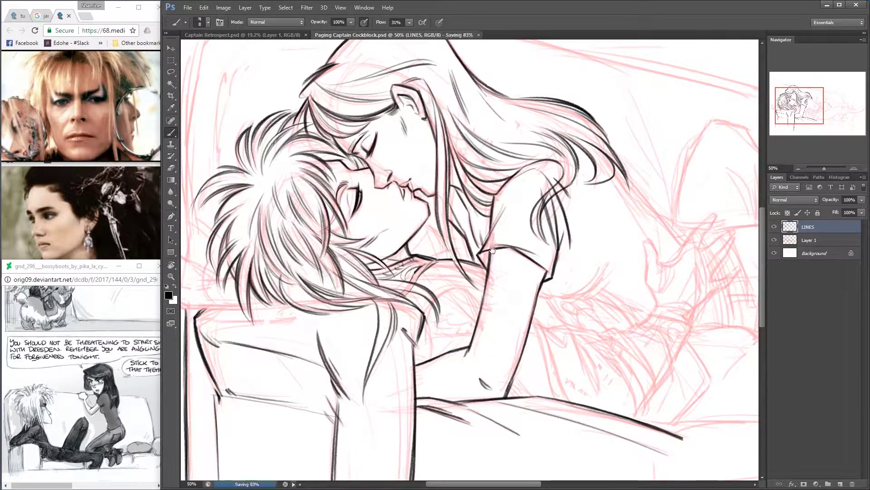
pyautogui.moveTo(439, 230)
pyautogui.mouseDown()
pyautogui.moveTo(493, 214)
pyautogui.moveTo(478, 235)
pyautogui.mouseUp()
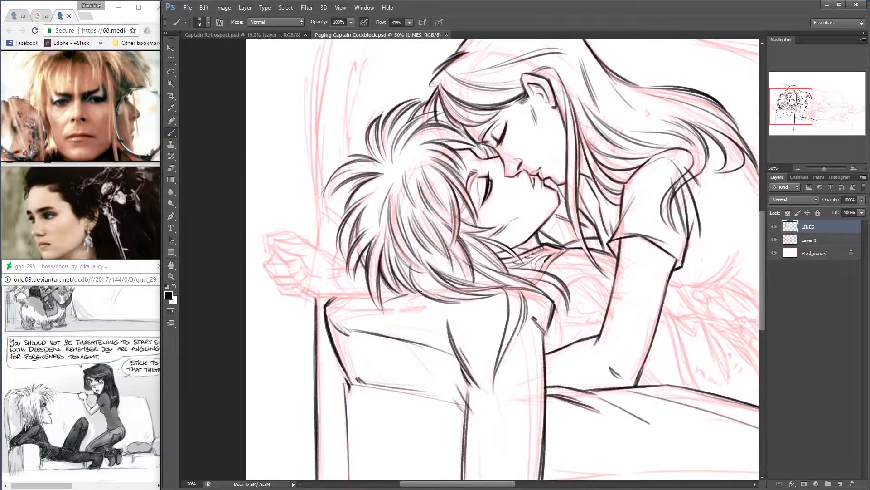
# Create Layer 2 above LINES and ink the top edge of the couch arm.
pyautogui.hotkey('ctrl', 'shift', 'alt', 'n')
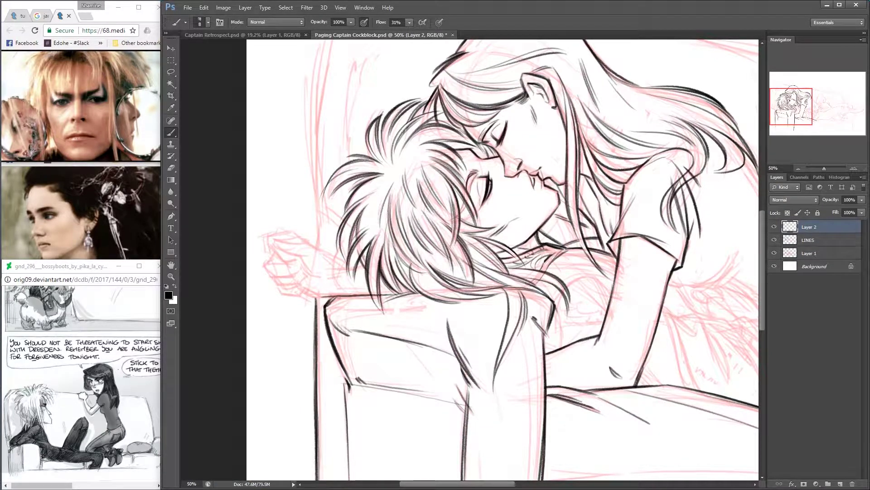
pyautogui.moveTo(322, 297)
pyautogui.mouseDown()
pyautogui.moveTo(395, 294)
pyautogui.moveTo(335, 289)
pyautogui.mouseUp()
pyautogui.press('e')
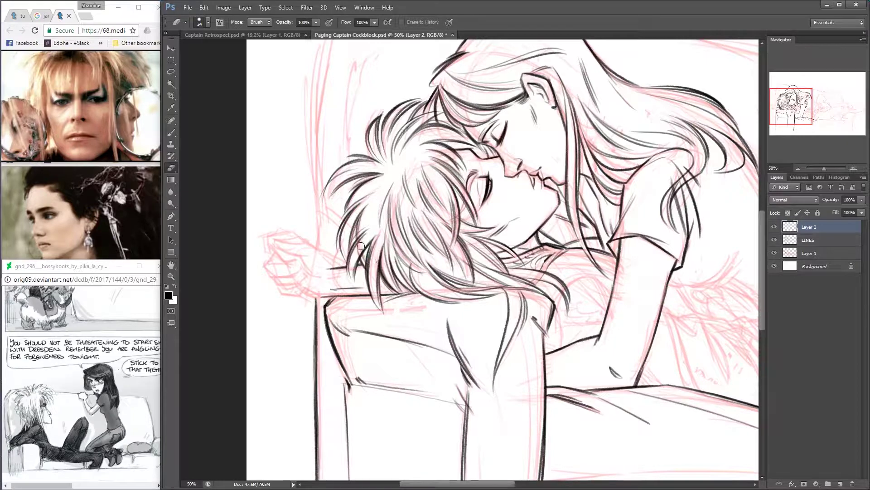
pyautogui.press('b')
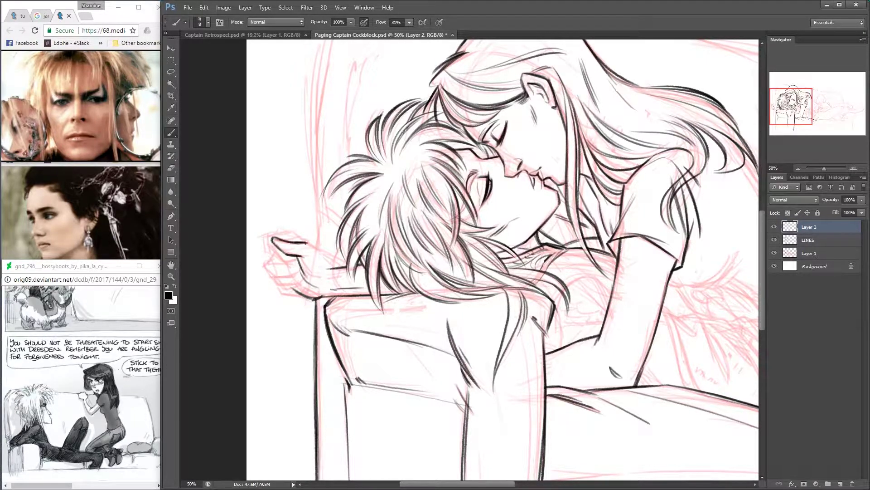
# Outline the short-haired figure's raised fist with dark contour lines.
pyautogui.moveTo(306, 243); pyautogui.dragTo(412, 206)
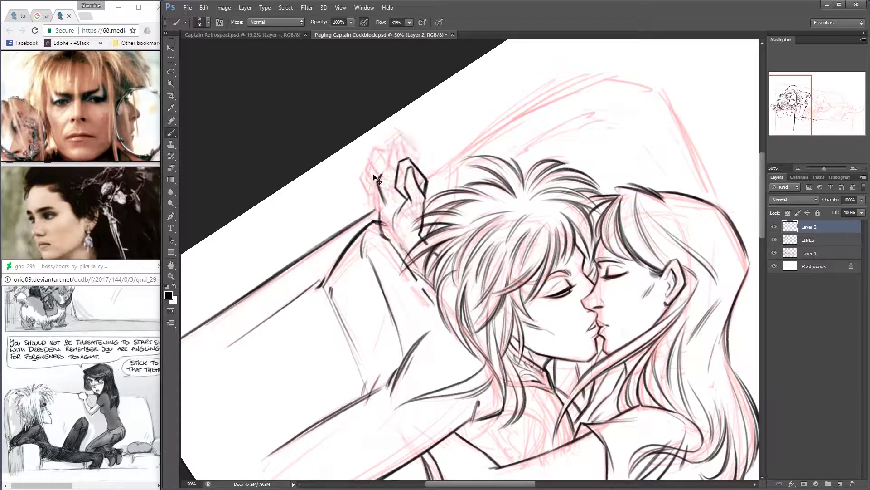
pyautogui.moveTo(377, 141)
pyautogui.mouseDown()
pyautogui.moveTo(422, 143)
pyautogui.moveTo(336, 307)
pyautogui.moveTo(454, 139)
pyautogui.moveTo(301, 214)
pyautogui.mouseUp()
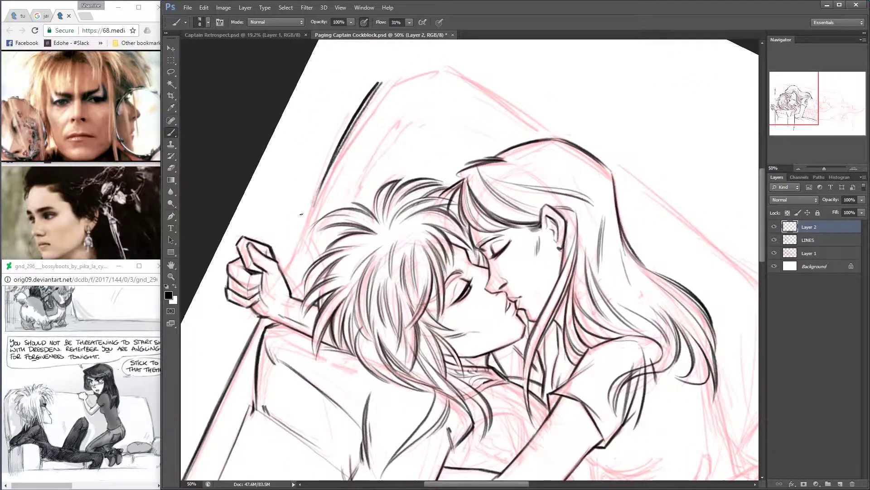
pyautogui.moveTo(326, 175); pyautogui.dragTo(280, 271)
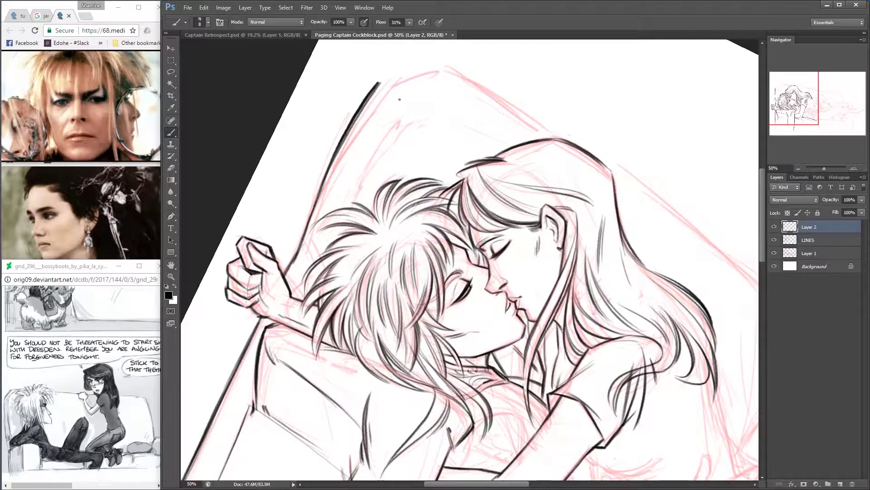
pyautogui.moveTo(399, 100)
pyautogui.mouseDown()
pyautogui.moveTo(453, 190)
pyautogui.moveTo(318, 281)
pyautogui.mouseUp()
pyautogui.press('e')
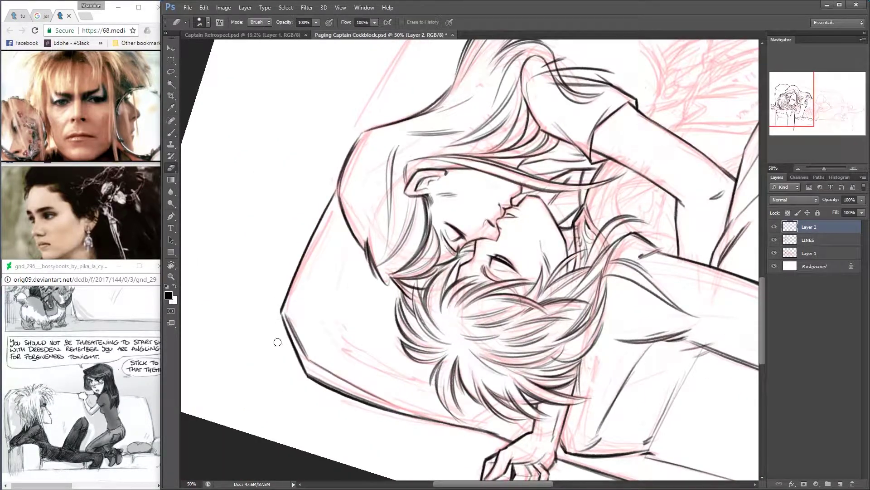
pyautogui.hotkey('ctrl', '0')
# Fit the whole drawing on screen, then zoom back in on the figures.
pyautogui.press('v')
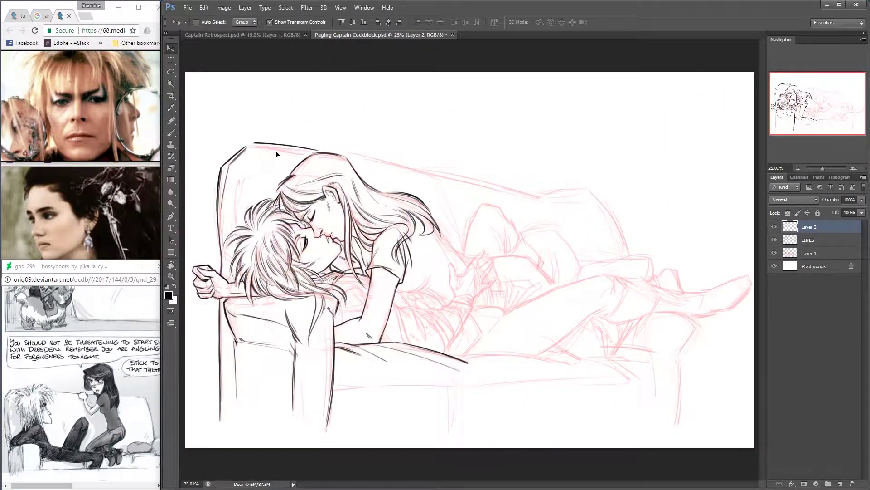
pyautogui.press('b')
pyautogui.scroll(3, 262, 202)
pyautogui.moveTo(410, 110)
pyautogui.mouseDown()
pyautogui.moveTo(370, 150)
pyautogui.moveTo(523, 225)
pyautogui.moveTo(461, 227)
pyautogui.moveTo(531, 146)
pyautogui.moveTo(408, 353)
pyautogui.mouseUp()
pyautogui.press('r')
pyautogui.scroll(-1, 523, 225)
pyautogui.press('Escape')
pyautogui.press('b')
# Ink the couch back outline behind the couple, rotating the view as needed.
pyautogui.press('r')
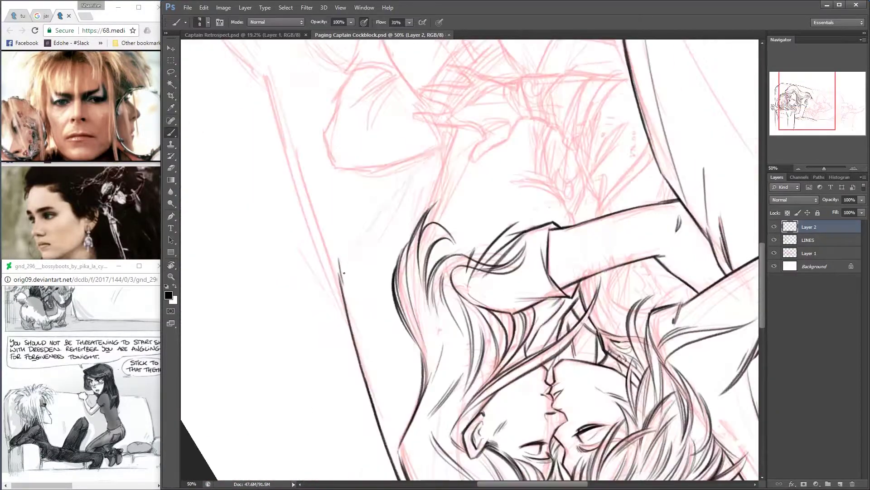
pyautogui.moveTo(443, 149); pyautogui.dragTo(347, 267)
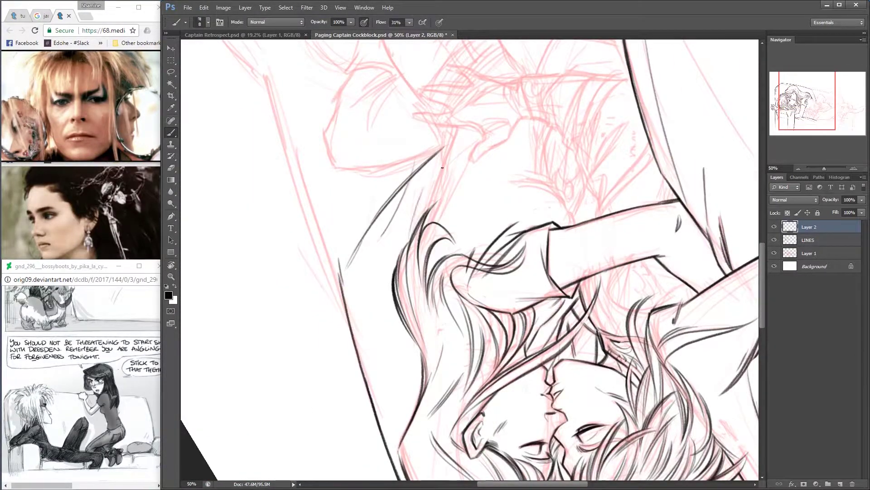
pyautogui.press('Escape')
pyautogui.moveTo(552, 228); pyautogui.dragTo(362, 275)
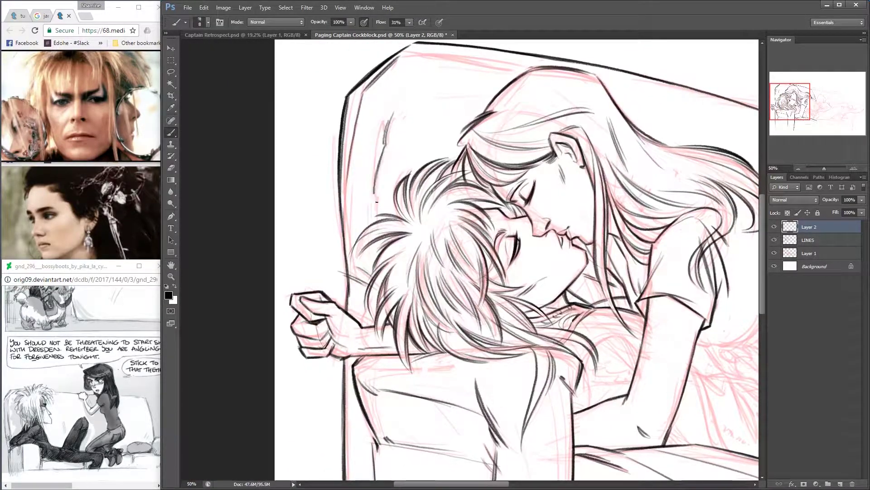
pyautogui.press('r')
pyautogui.moveTo(458, 95); pyautogui.dragTo(548, 264)
pyautogui.press('Escape')
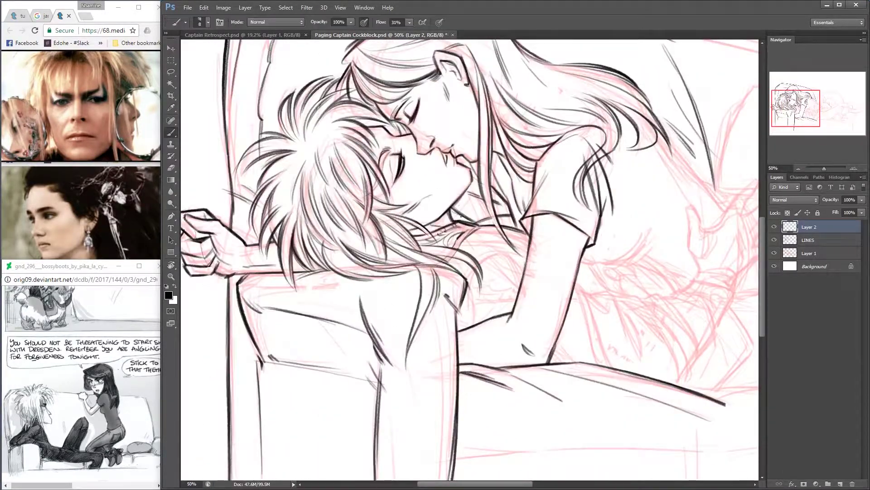
pyautogui.moveTo(478, 217)
pyautogui.mouseDown()
pyautogui.moveTo(395, 136)
pyautogui.moveTo(483, 317)
pyautogui.mouseUp()
pyautogui.moveTo(494, 272)
pyautogui.mouseDown()
pyautogui.moveTo(511, 227)
pyautogui.moveTo(521, 322)
pyautogui.mouseUp()
# Ink strokes near the chest on Layer 2, undoing one attempt.
pyautogui.press('e')
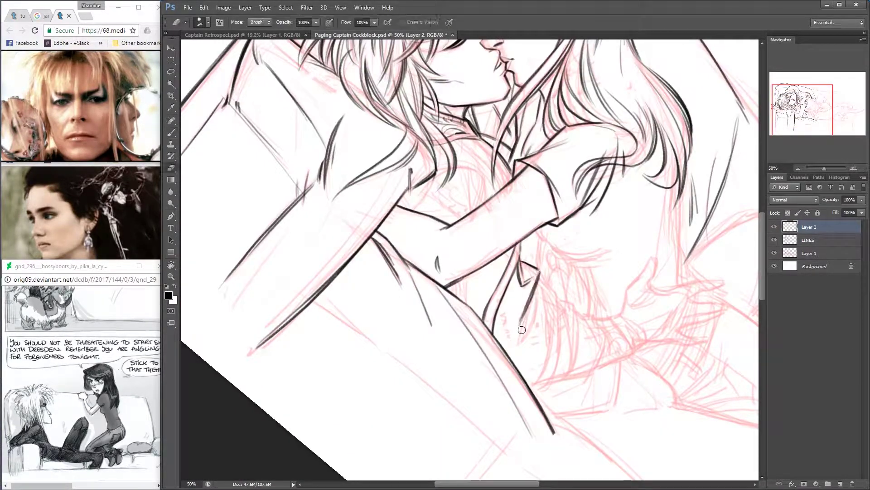
pyautogui.press('b')
pyautogui.moveTo(538, 281)
pyautogui.mouseDown()
pyautogui.moveTo(519, 349)
pyautogui.moveTo(542, 371)
pyautogui.moveTo(558, 253)
pyautogui.moveTo(600, 296)
pyautogui.moveTo(582, 192)
pyautogui.moveTo(606, 210)
pyautogui.moveTo(606, 243)
pyautogui.moveTo(626, 239)
pyautogui.moveTo(589, 254)
pyautogui.moveTo(594, 310)
pyautogui.mouseUp()
pyautogui.moveTo(567, 281); pyautogui.dragTo(603, 340)
pyautogui.hotkey('ctrl', 'z')
# Rework the short strokes near the hand and torso at different canvas tilts.
pyautogui.moveTo(583, 299)
pyautogui.mouseDown()
pyautogui.moveTo(576, 274)
pyautogui.moveTo(608, 202)
pyautogui.moveTo(665, 335)
pyautogui.moveTo(420, 207)
pyautogui.mouseUp()
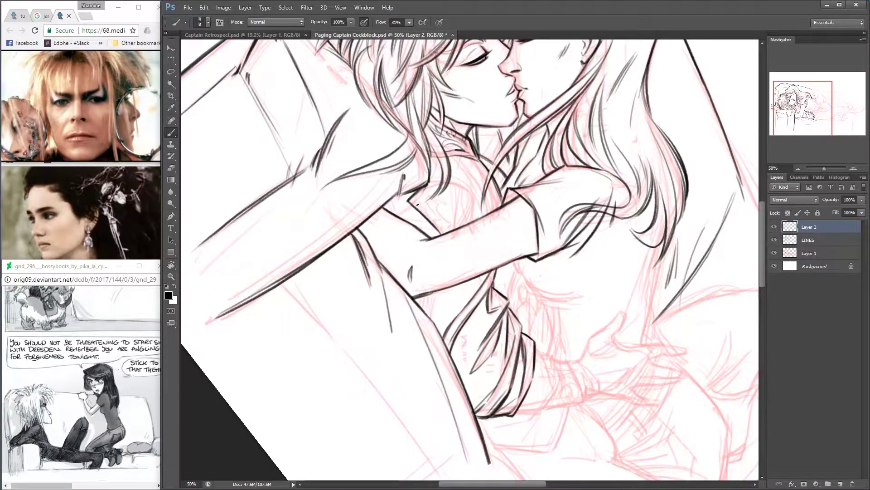
pyautogui.moveTo(470, 192)
pyautogui.mouseDown()
pyautogui.moveTo(451, 218)
pyautogui.moveTo(527, 191)
pyautogui.moveTo(436, 224)
pyautogui.mouseUp()
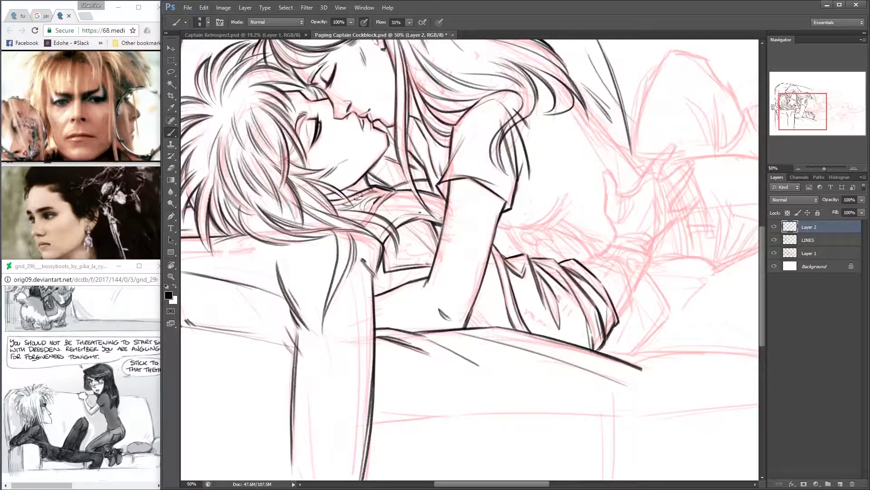
pyautogui.moveTo(407, 251); pyautogui.dragTo(438, 219)
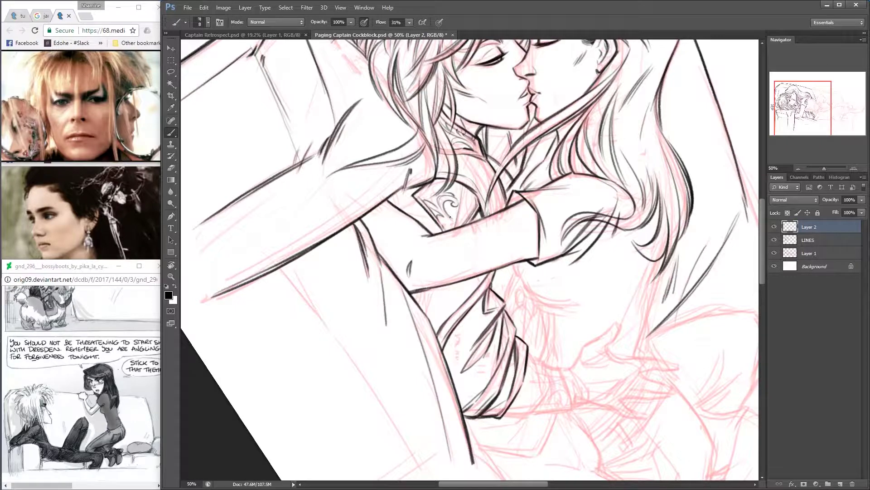
pyautogui.moveTo(448, 193)
pyautogui.mouseDown()
pyautogui.moveTo(513, 205)
pyautogui.moveTo(415, 227)
pyautogui.moveTo(351, 200)
pyautogui.mouseUp()
pyautogui.press('r')
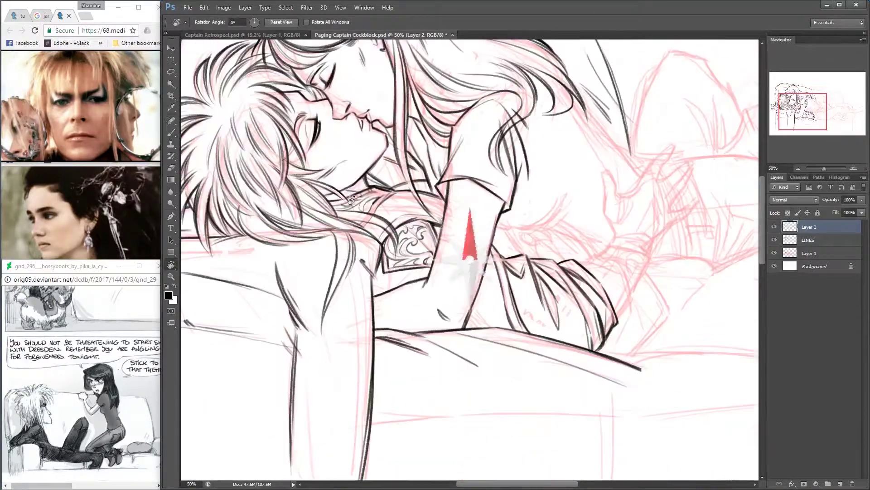
pyautogui.press('b')
pyautogui.moveTo(379, 267)
pyautogui.mouseDown()
pyautogui.moveTo(501, 235)
pyautogui.moveTo(502, 286)
pyautogui.moveTo(526, 317)
pyautogui.moveTo(579, 283)
pyautogui.moveTo(517, 200)
pyautogui.mouseUp()
# Ink a short stroke on the figure and the first lines of the raised hand.
pyautogui.press('r')
pyautogui.press('b')
pyautogui.moveTo(553, 164); pyautogui.dragTo(585, 174)
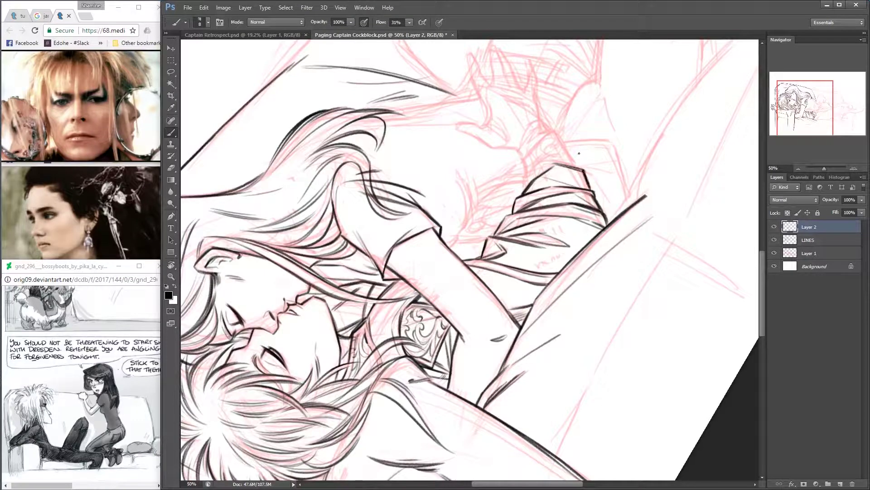
pyautogui.press('r')
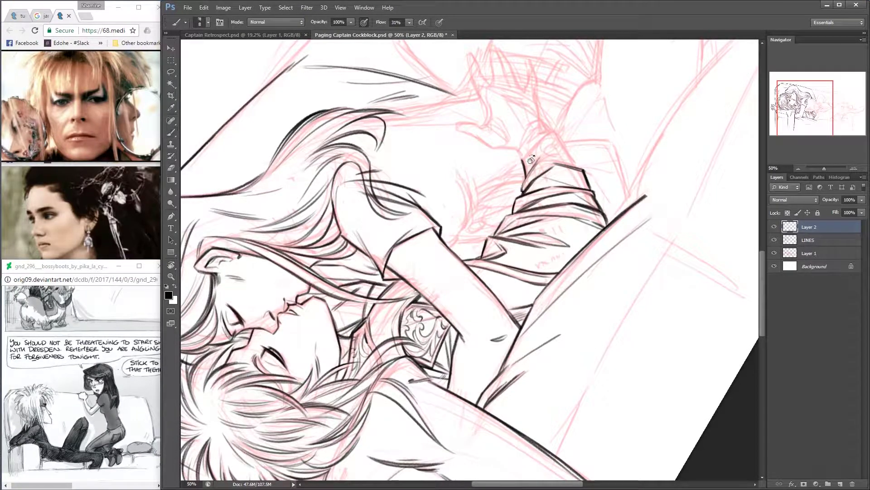
pyautogui.moveTo(530, 160)
pyautogui.mouseDown()
pyautogui.moveTo(628, 248)
pyautogui.moveTo(563, 258)
pyautogui.moveTo(612, 259)
pyautogui.moveTo(585, 181)
pyautogui.mouseUp()
pyautogui.press('b')
pyautogui.hotkey('ctrl', 'z')
pyautogui.moveTo(583, 155)
pyautogui.mouseDown()
pyautogui.moveTo(601, 200)
pyautogui.moveTo(544, 181)
pyautogui.moveTo(486, 144)
pyautogui.moveTo(604, 214)
pyautogui.moveTo(607, 207)
pyautogui.moveTo(436, 145)
pyautogui.moveTo(507, 165)
pyautogui.moveTo(466, 233)
pyautogui.moveTo(504, 151)
pyautogui.moveTo(530, 193)
pyautogui.mouseUp()
# Ink the fingers and the wrist of the spread hand.
pyautogui.moveTo(527, 146)
pyautogui.mouseDown()
pyautogui.moveTo(539, 174)
pyautogui.moveTo(557, 167)
pyautogui.mouseUp()
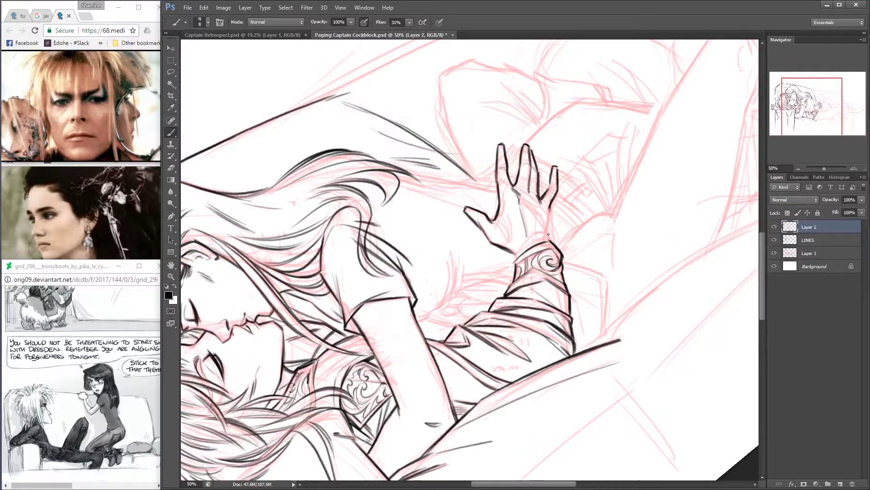
pyautogui.moveTo(548, 234); pyautogui.dragTo(543, 209)
pyautogui.press('r')
pyautogui.moveTo(543, 210); pyautogui.dragTo(609, 259)
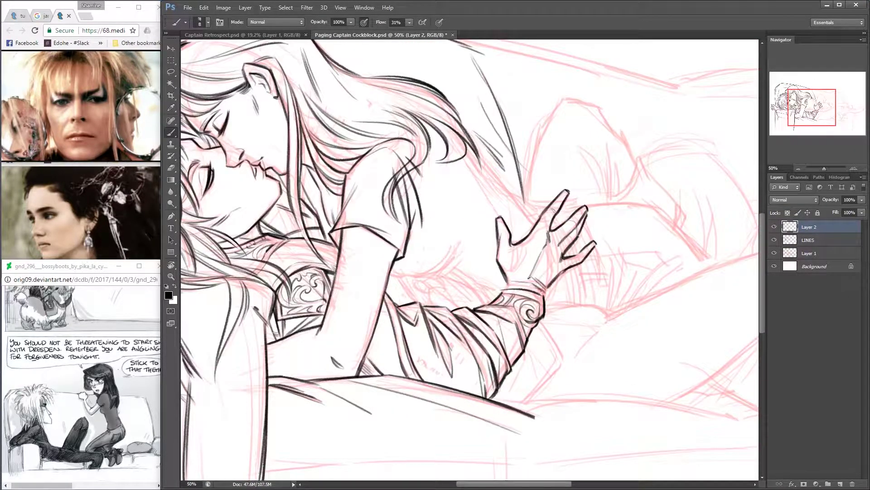
pyautogui.moveTo(549, 285); pyautogui.dragTo(554, 249)
pyautogui.moveTo(544, 290)
pyautogui.mouseDown()
pyautogui.moveTo(555, 247)
pyautogui.moveTo(557, 257)
pyautogui.moveTo(507, 231)
pyautogui.mouseUp()
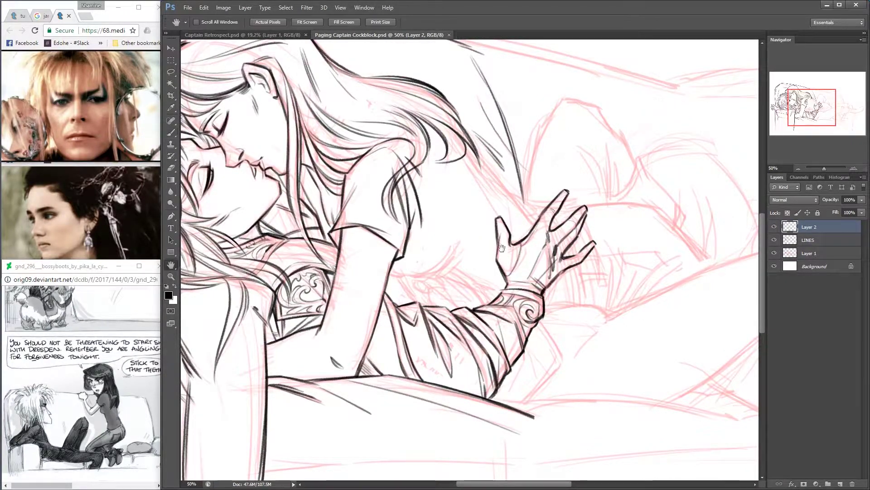
pyautogui.moveTo(393, 274)
pyautogui.mouseDown()
pyautogui.moveTo(463, 276)
pyautogui.moveTo(461, 313)
pyautogui.moveTo(539, 171)
pyautogui.mouseUp()
# Ink short detail marks on the chest, saving the drawing twice.
pyautogui.scroll(3, 581, 233)
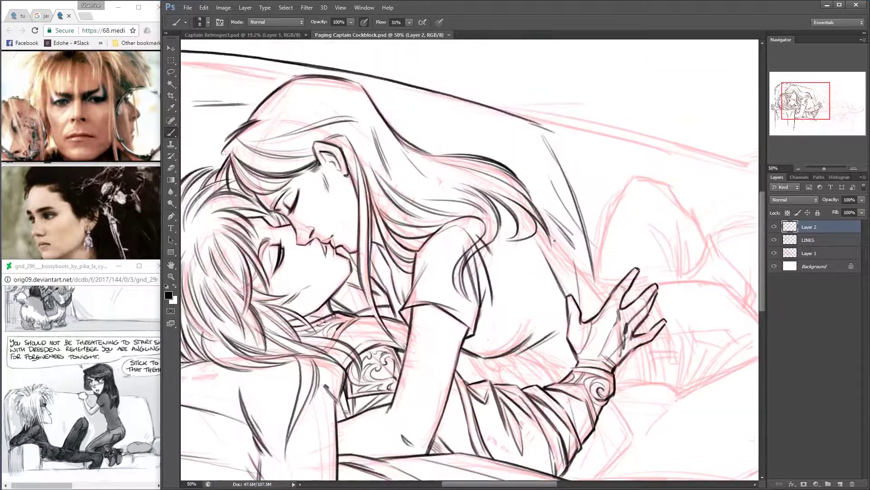
pyautogui.moveTo(598, 287); pyautogui.dragTo(618, 194)
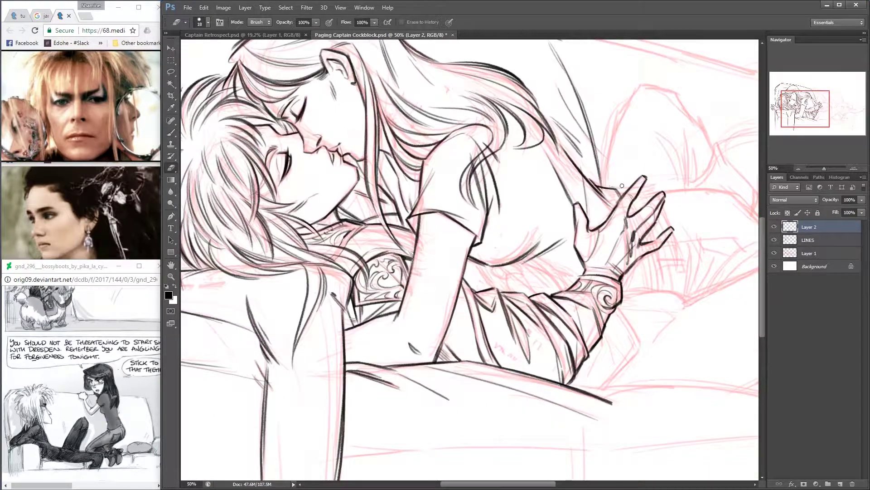
pyautogui.moveTo(490, 268); pyautogui.dragTo(525, 281)
pyautogui.hotkey('ctrl', 's')
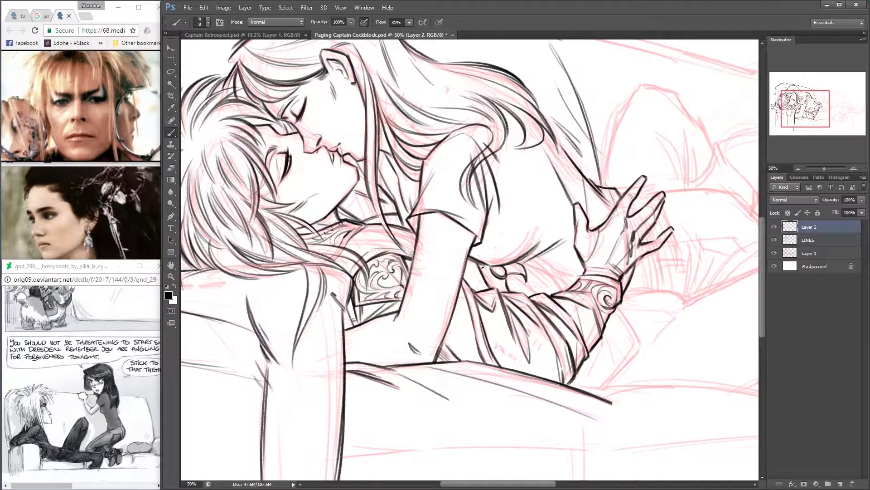
pyautogui.moveTo(482, 267); pyautogui.dragTo(501, 300)
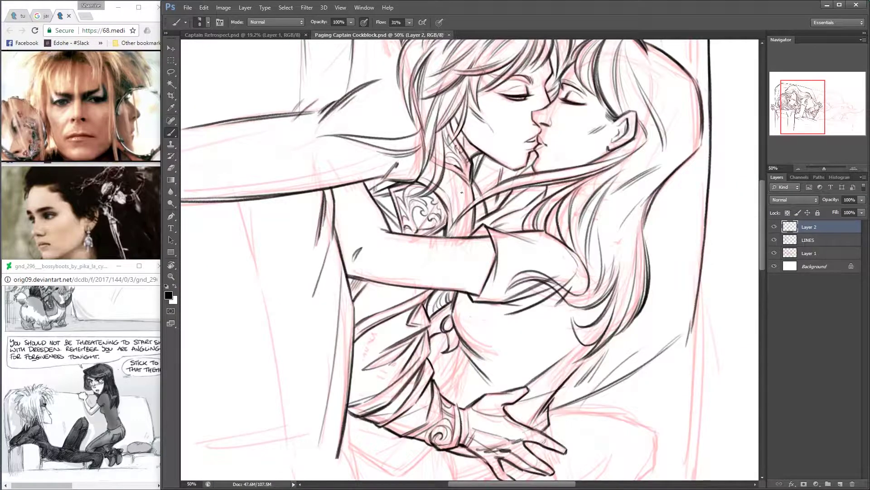
pyautogui.moveTo(461, 193); pyautogui.dragTo(473, 213)
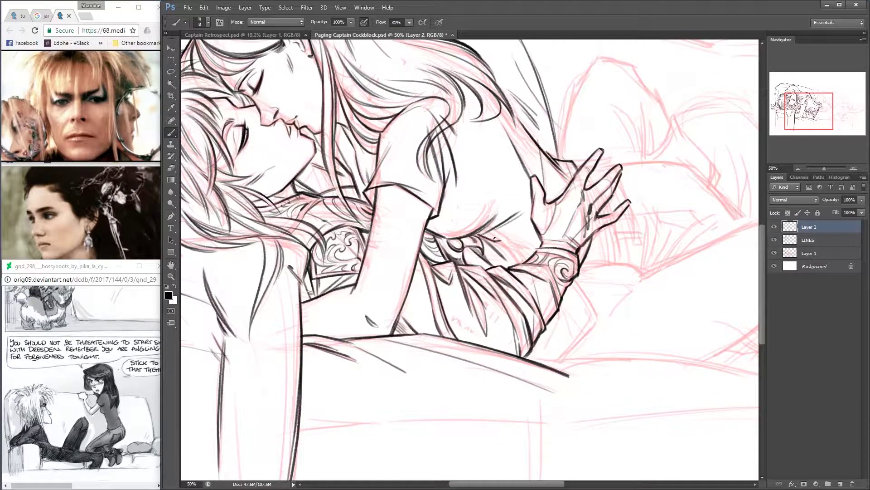
pyautogui.hotkey('ctrl', 's')
# Rotate and shift the canvas view toward the raised leg.
pyautogui.press('r')
pyautogui.moveTo(504, 243)
pyautogui.mouseDown()
pyautogui.moveTo(496, 309)
pyautogui.moveTo(585, 299)
pyautogui.moveTo(593, 207)
pyautogui.moveTo(571, 319)
pyautogui.mouseUp()
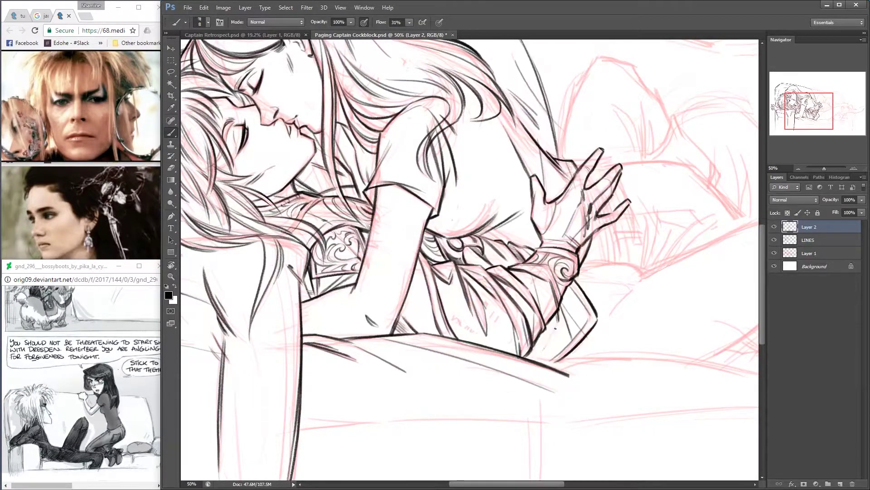
pyautogui.moveTo(561, 337)
pyautogui.mouseDown()
pyautogui.moveTo(566, 315)
pyautogui.moveTo(661, 339)
pyautogui.mouseUp()
# Zoom to 50% and rotate the view to angle the raised leg for inking.
pyautogui.hotkey('ctrl', '+')
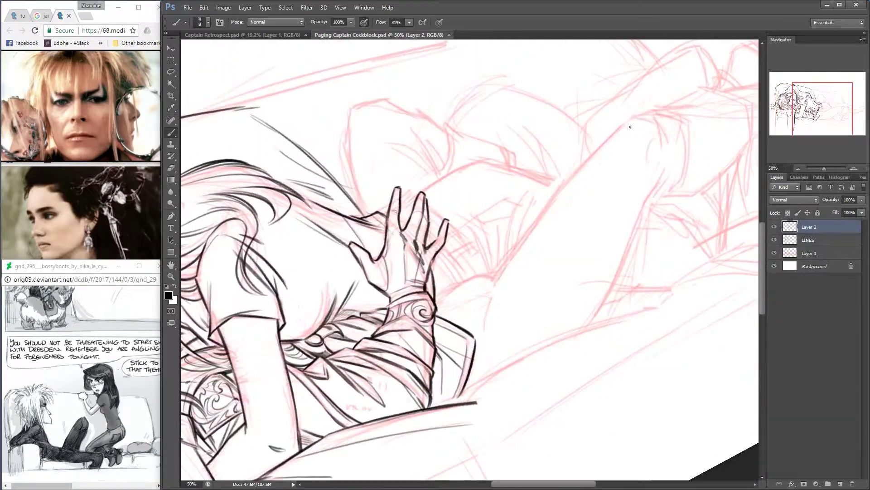
pyautogui.press('r')
pyautogui.moveTo(629, 129); pyautogui.dragTo(594, 114)
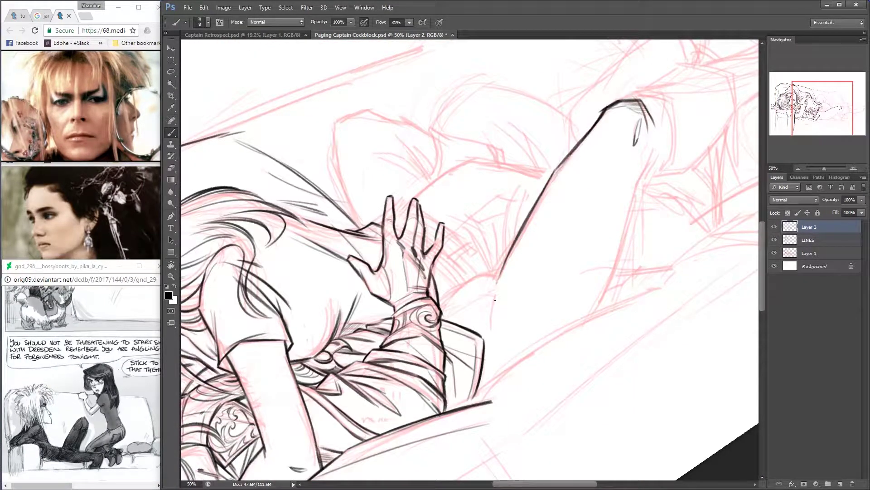
pyautogui.moveTo(564, 163); pyautogui.dragTo(601, 262)
pyautogui.press('b')
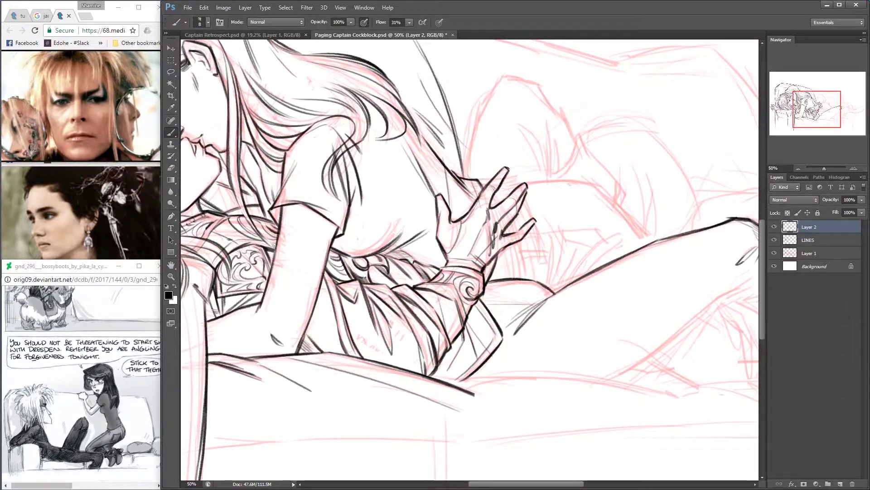
pyautogui.press('r')
pyautogui.moveTo(553, 294); pyautogui.dragTo(493, 250)
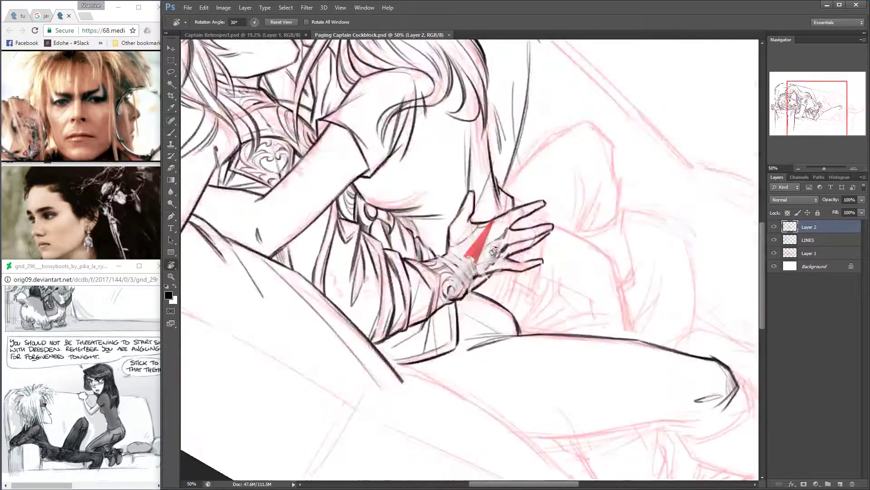
pyautogui.press('Escape')
pyautogui.press('b')
pyautogui.press('r')
# Ink the raised leg's long curve and outer contour, plus the curve atop the knee.
pyautogui.moveTo(394, 265); pyautogui.dragTo(417, 245)
pyautogui.press('b')
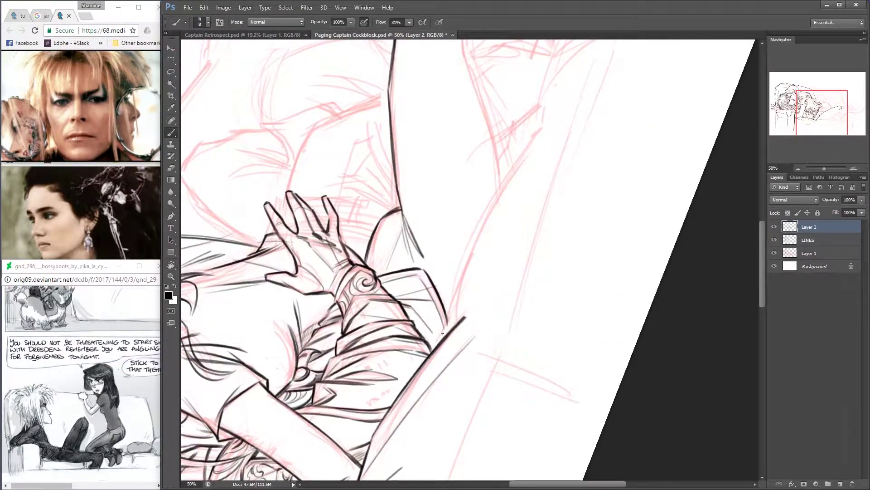
pyautogui.moveTo(499, 201); pyautogui.dragTo(433, 351)
pyautogui.hotkey('ctrl', 'z')
pyautogui.moveTo(540, 129); pyautogui.dragTo(453, 317)
pyautogui.press('r')
pyautogui.moveTo(476, 231); pyautogui.dragTo(453, 181)
pyautogui.press('b')
# Ink a long stroke down the leg and a short stroke at the knee.
pyautogui.moveTo(456, 107); pyautogui.dragTo(510, 104)
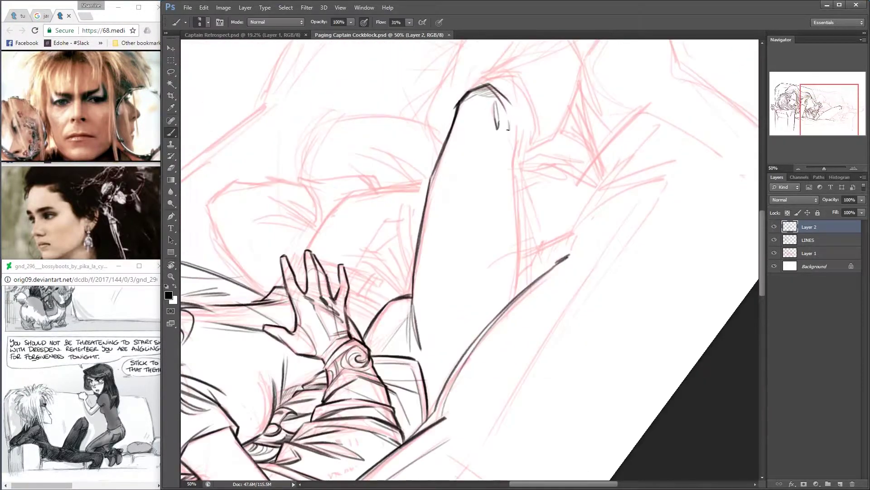
pyautogui.press('r')
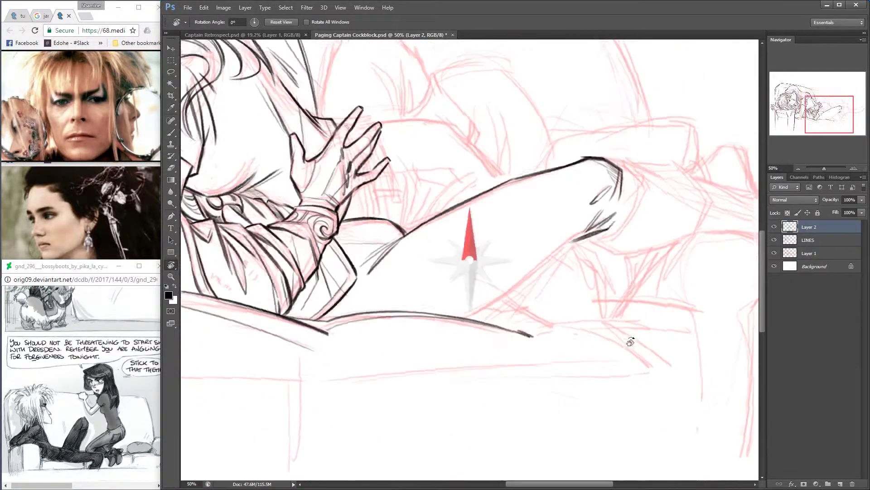
pyautogui.moveTo(520, 151)
pyautogui.mouseDown()
pyautogui.moveTo(556, 178)
pyautogui.moveTo(521, 182)
pyautogui.mouseUp()
pyautogui.press('b')
pyautogui.press('r')
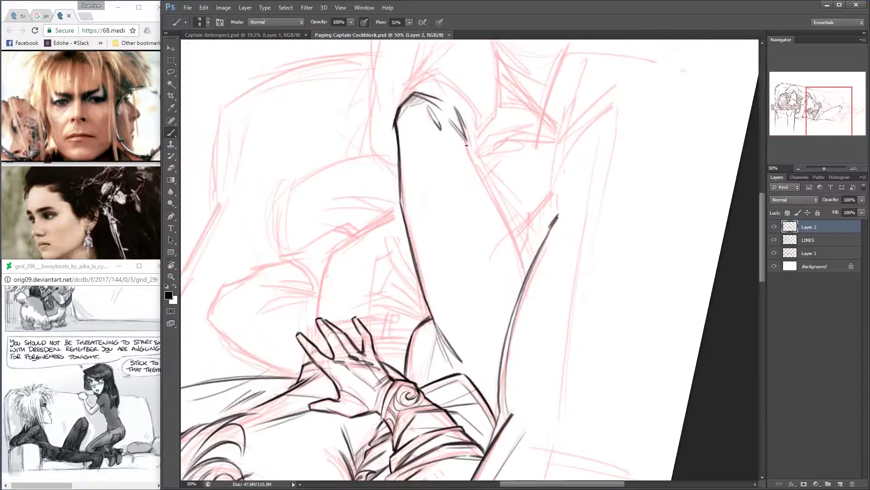
pyautogui.press('b')
pyautogui.moveTo(469, 157)
pyautogui.mouseDown()
pyautogui.moveTo(526, 276)
pyautogui.moveTo(574, 296)
pyautogui.mouseUp()
pyautogui.press('r')
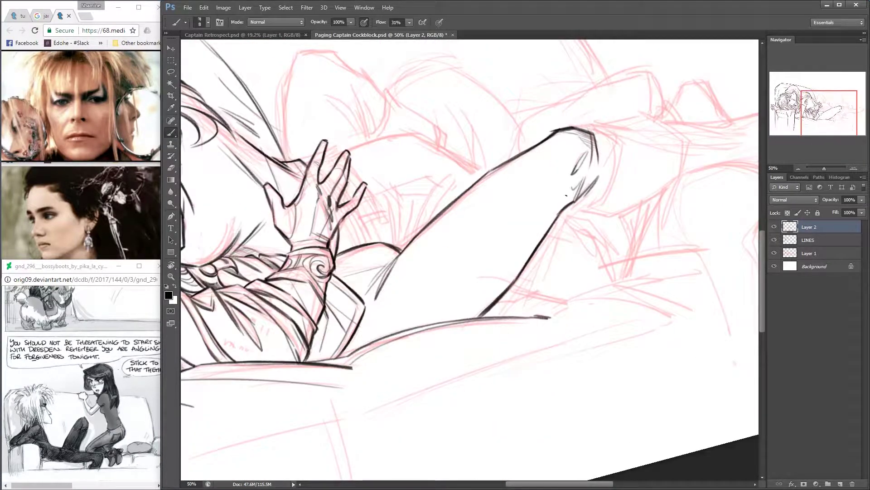
pyautogui.press('b')
pyautogui.moveTo(541, 223); pyautogui.dragTo(518, 262)
# Ink the lines to the right of the knee and along its right edge.
pyautogui.press('r')
pyautogui.moveTo(510, 285)
pyautogui.mouseDown()
pyautogui.moveTo(535, 261)
pyautogui.moveTo(553, 261)
pyautogui.mouseUp()
pyautogui.press('b')
pyautogui.press('r')
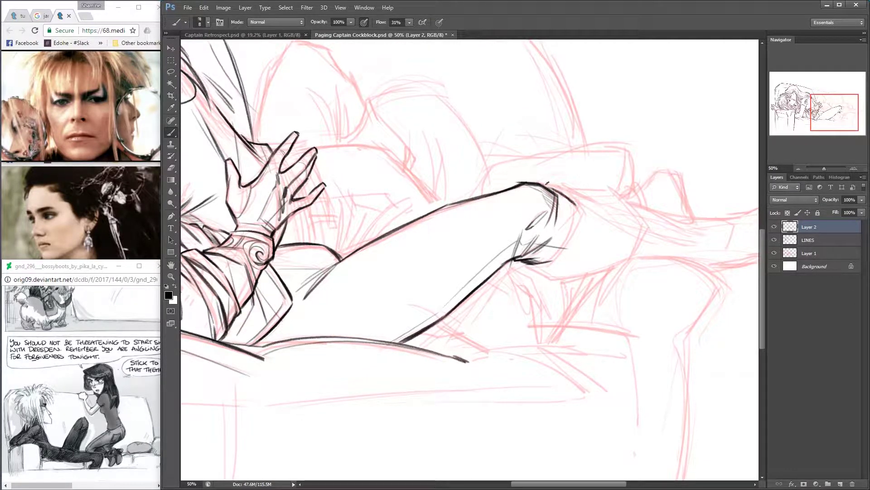
pyautogui.moveTo(548, 183)
pyautogui.mouseDown()
pyautogui.moveTo(598, 203)
pyautogui.moveTo(593, 192)
pyautogui.moveTo(616, 187)
pyautogui.moveTo(646, 227)
pyautogui.mouseUp()
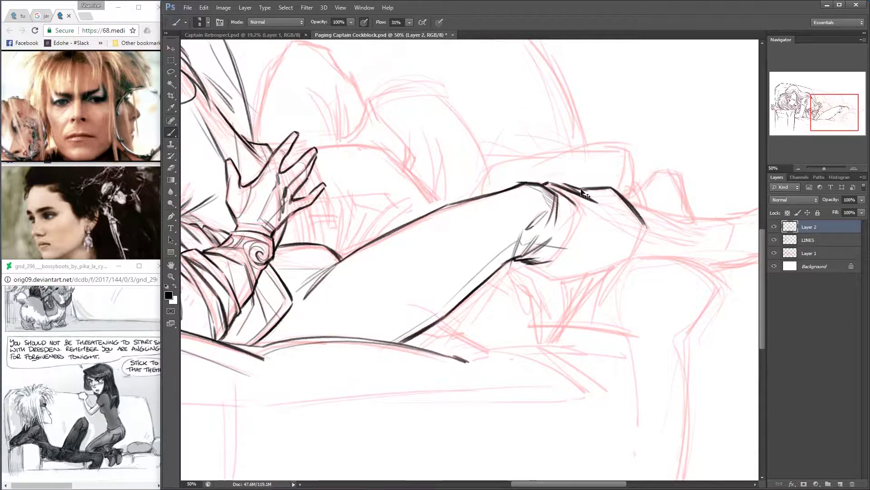
pyautogui.press('r')
pyautogui.moveTo(584, 194); pyautogui.dragTo(566, 213)
pyautogui.press('b')
pyautogui.moveTo(549, 250); pyautogui.dragTo(564, 190)
# Turn the canvas view to 45 degrees, then sharply to -151 degrees.
pyautogui.press('r')
pyautogui.moveTo(550, 247)
pyautogui.mouseDown()
pyautogui.moveTo(366, 216)
pyautogui.moveTo(408, 136)
pyautogui.moveTo(499, 227)
pyautogui.moveTo(547, 155)
pyautogui.moveTo(386, 182)
pyautogui.moveTo(535, 240)
pyautogui.mouseUp()
pyautogui.press('b')
pyautogui.press('r')
# Turn the view toward the lower leg and ink a line down from the heel.
pyautogui.press('b')
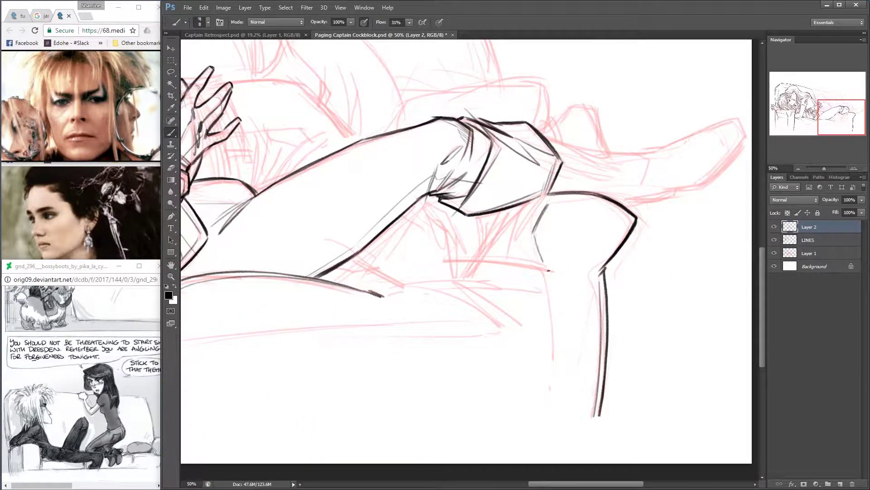
pyautogui.press('r')
pyautogui.moveTo(549, 271); pyautogui.dragTo(498, 134)
pyautogui.press('b')
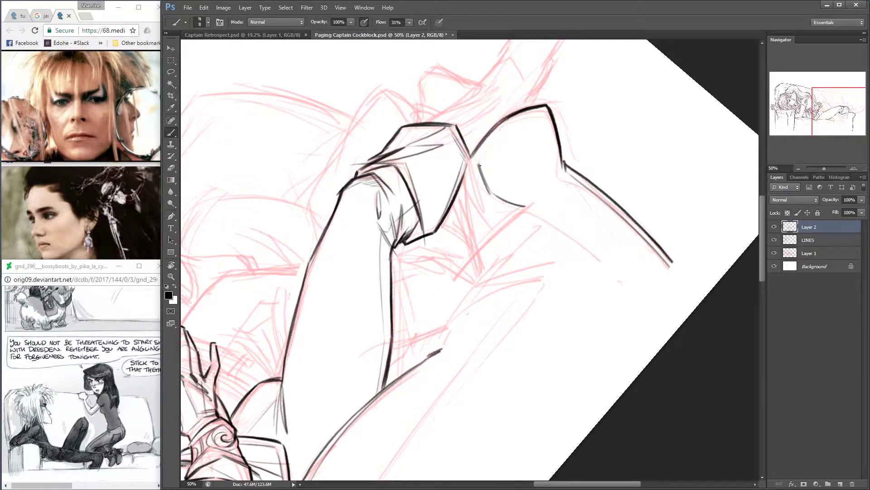
pyautogui.press('r')
pyautogui.moveTo(479, 165); pyautogui.dragTo(541, 264)
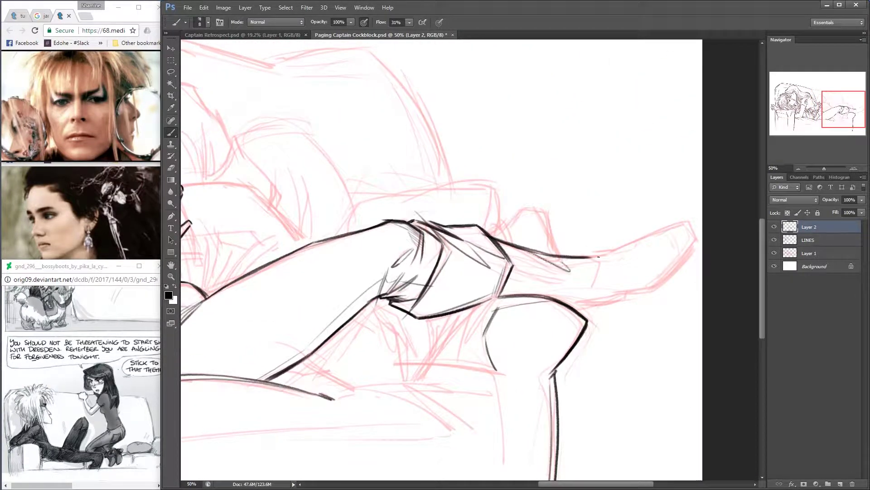
pyautogui.press('r')
pyautogui.moveTo(618, 237); pyautogui.dragTo(474, 249)
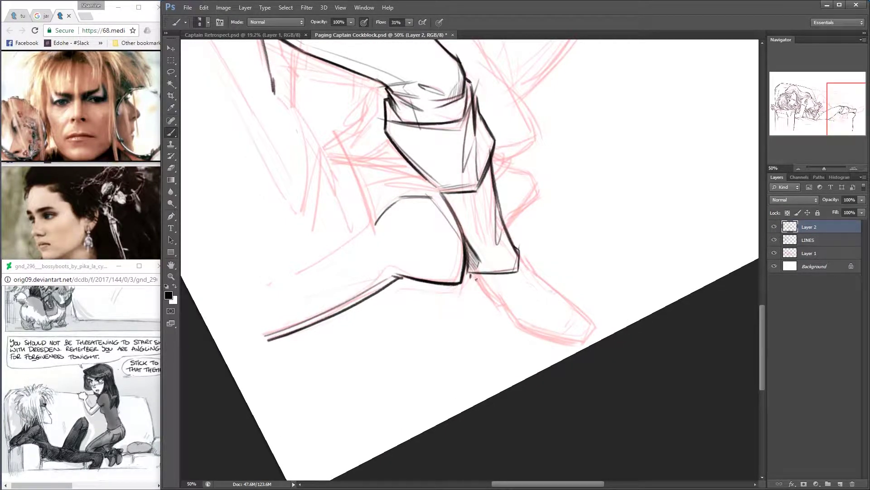
pyautogui.moveTo(472, 274)
pyautogui.mouseDown()
pyautogui.moveTo(491, 308)
pyautogui.moveTo(442, 296)
pyautogui.mouseUp()
# Angle the canvas for the boot, then bring the view nearly upright over the arm.
pyautogui.press('r')
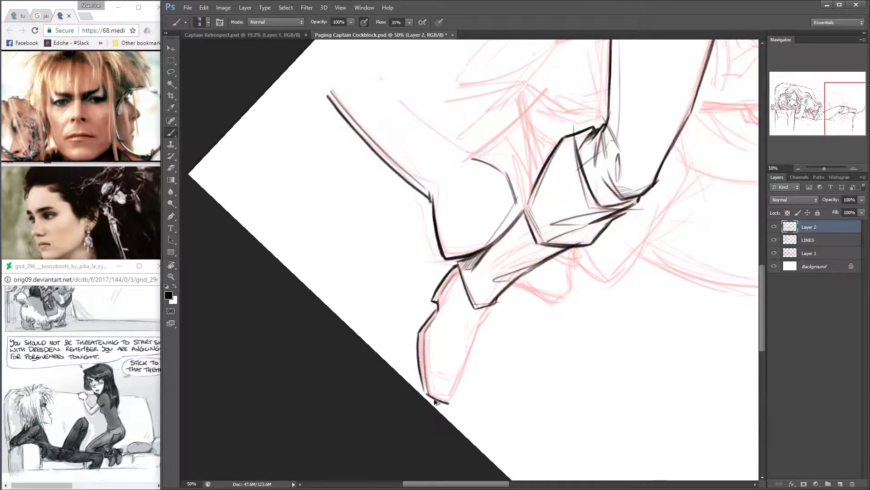
pyautogui.press('r')
pyautogui.moveTo(435, 402); pyautogui.dragTo(488, 131)
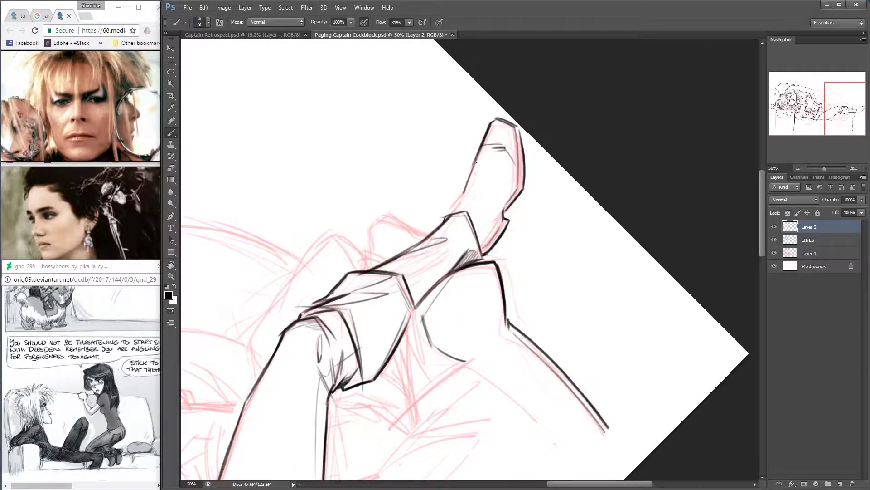
pyautogui.press('r')
pyautogui.moveTo(476, 162)
pyautogui.mouseDown()
pyautogui.moveTo(517, 294)
pyautogui.moveTo(560, 239)
pyautogui.moveTo(574, 266)
pyautogui.moveTo(739, 287)
pyautogui.mouseUp()
pyautogui.press('r')
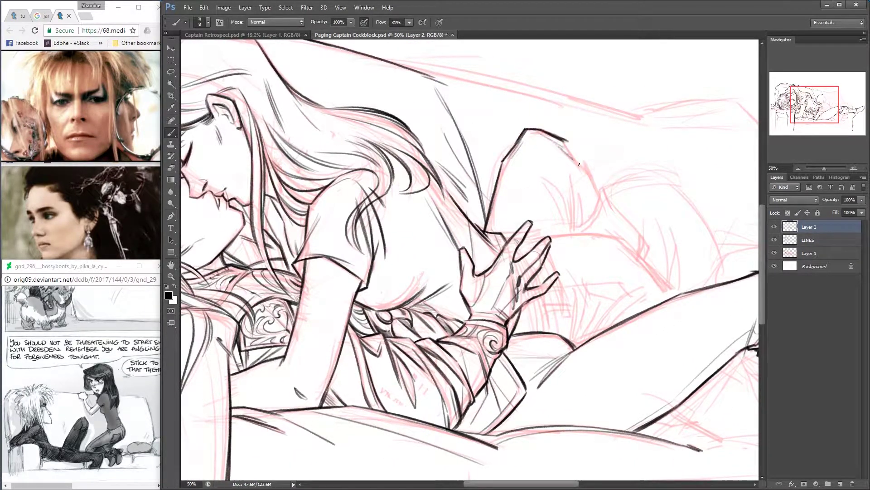
# Extend the shoulder line down-right, ink a second arm line, and save.
pyautogui.moveTo(565, 144); pyautogui.dragTo(601, 199)
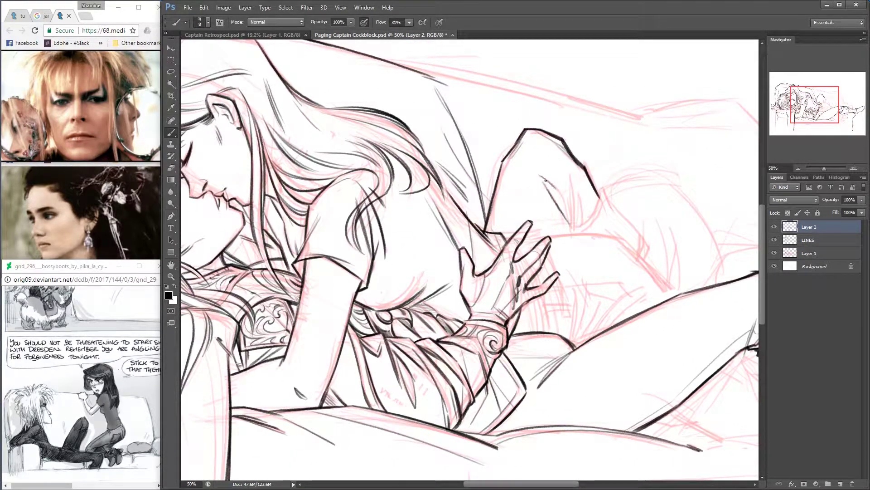
pyautogui.moveTo(539, 175)
pyautogui.mouseDown()
pyautogui.moveTo(573, 233)
pyautogui.moveTo(556, 175)
pyautogui.moveTo(550, 431)
pyautogui.moveTo(585, 195)
pyautogui.moveTo(634, 228)
pyautogui.moveTo(648, 259)
pyautogui.moveTo(575, 240)
pyautogui.mouseUp()
pyautogui.press('r')
pyautogui.hotkey('ctrl', 's')
# Finish the shoulder-top stroke, add a new Layer 3, and ink strokes around the hand.
pyautogui.moveTo(469, 153); pyautogui.dragTo(489, 150)
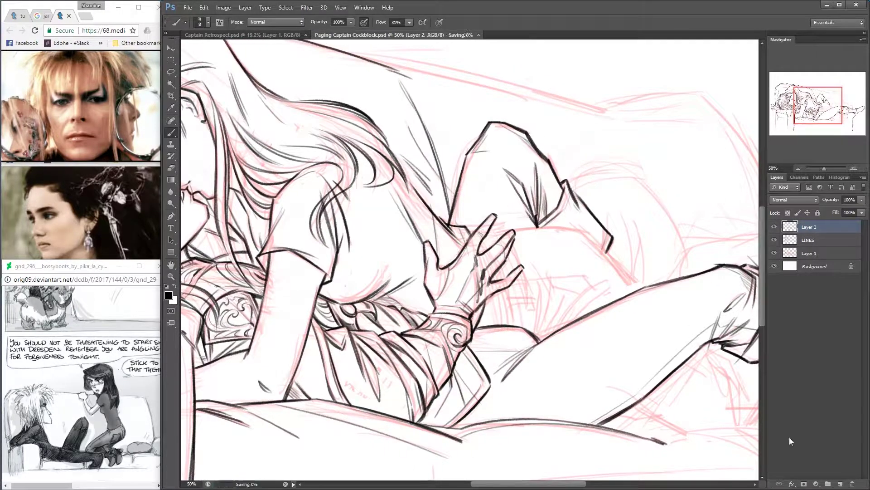
pyautogui.hotkey('ctrl', 'shift', 'alt', 'n')
pyautogui.moveTo(508, 301)
pyautogui.mouseDown()
pyautogui.moveTo(467, 326)
pyautogui.moveTo(504, 290)
pyautogui.mouseUp()
pyautogui.moveTo(496, 260); pyautogui.dragTo(519, 234)
pyautogui.moveTo(508, 297); pyautogui.dragTo(533, 313)
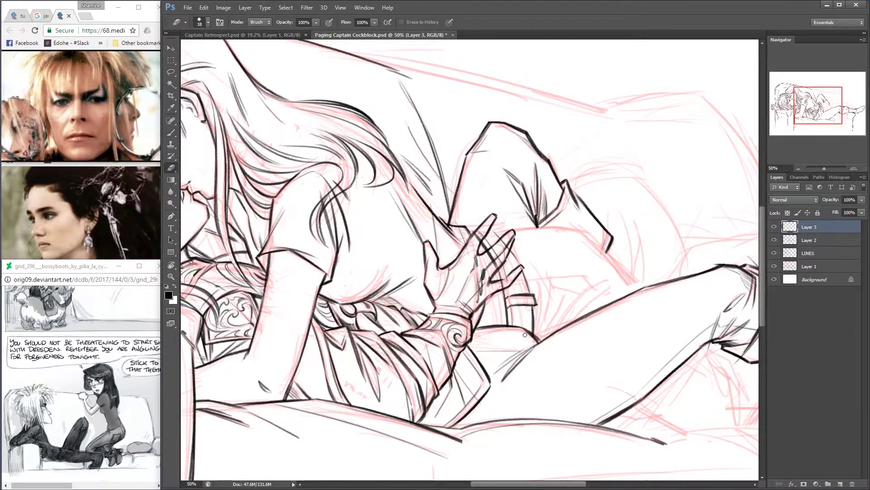
# Ink a vertical line below the hand and strokes to its right.
pyautogui.moveTo(476, 217)
pyautogui.mouseDown()
pyautogui.moveTo(497, 270)
pyautogui.moveTo(473, 244)
pyautogui.moveTo(565, 269)
pyautogui.moveTo(567, 254)
pyautogui.moveTo(633, 183)
pyautogui.moveTo(577, 196)
pyautogui.moveTo(515, 235)
pyautogui.moveTo(551, 262)
pyautogui.mouseUp()
pyautogui.press('e')
pyautogui.press('b')
pyautogui.moveTo(461, 316)
pyautogui.mouseDown()
pyautogui.moveTo(463, 265)
pyautogui.moveTo(508, 236)
pyautogui.mouseUp()
pyautogui.moveTo(501, 315)
pyautogui.mouseDown()
pyautogui.moveTo(530, 249)
pyautogui.moveTo(456, 238)
pyautogui.mouseUp()
# Check the whole couch scene, then ink the couch edge beneath the legs and save.
pyautogui.hotkey('ctrl', '-')
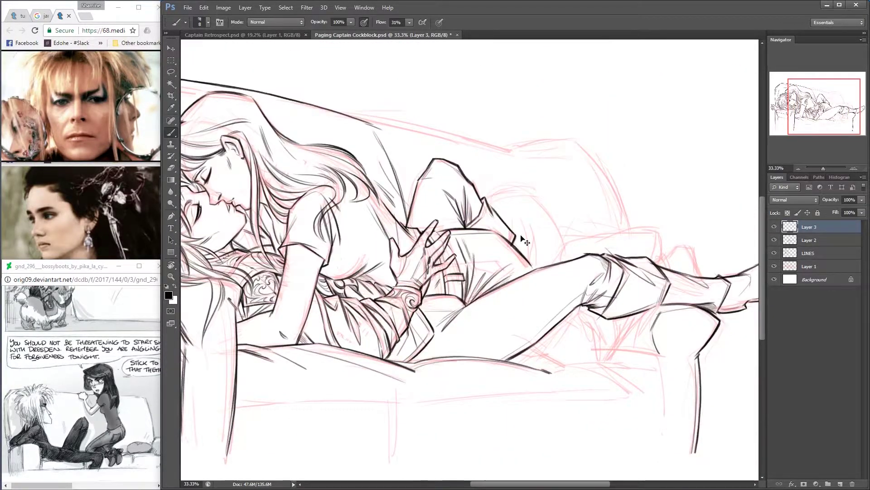
pyautogui.hotkey('ctrl', '+')
pyautogui.moveTo(521, 239); pyautogui.dragTo(488, 230)
pyautogui.moveTo(512, 285); pyautogui.dragTo(479, 298)
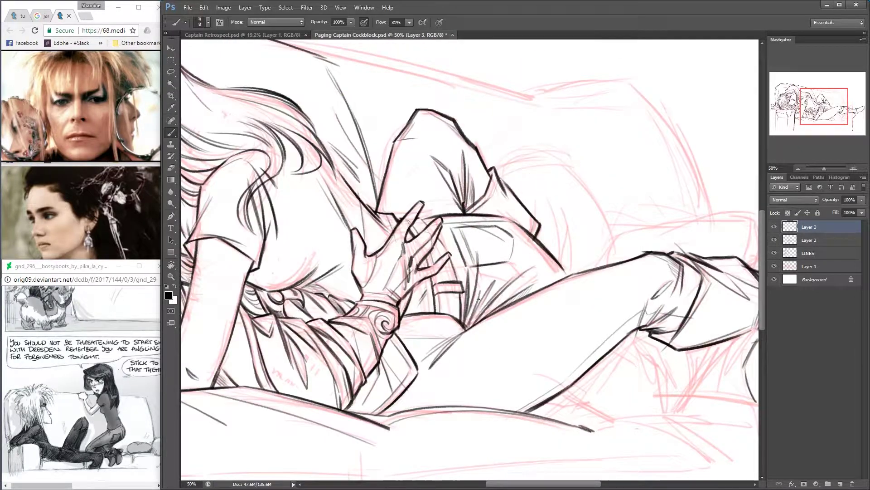
pyautogui.hotkey('ctrl', '-')
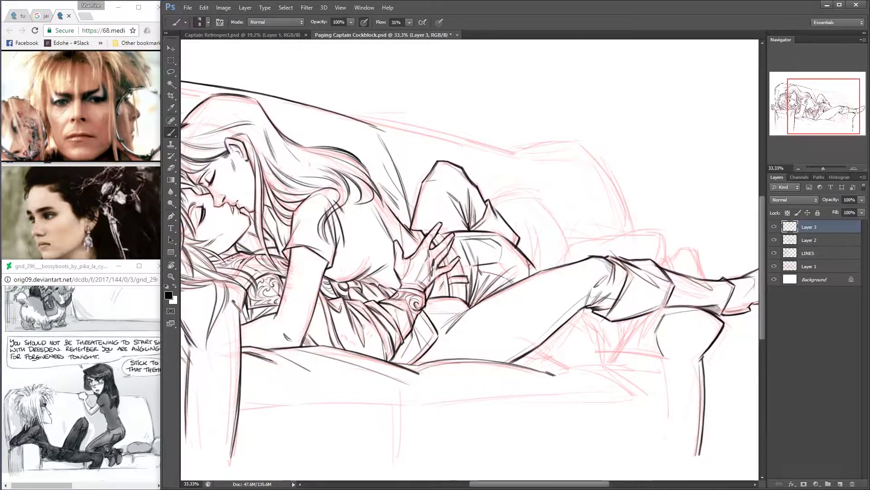
pyautogui.hotkey('ctrl', '+')
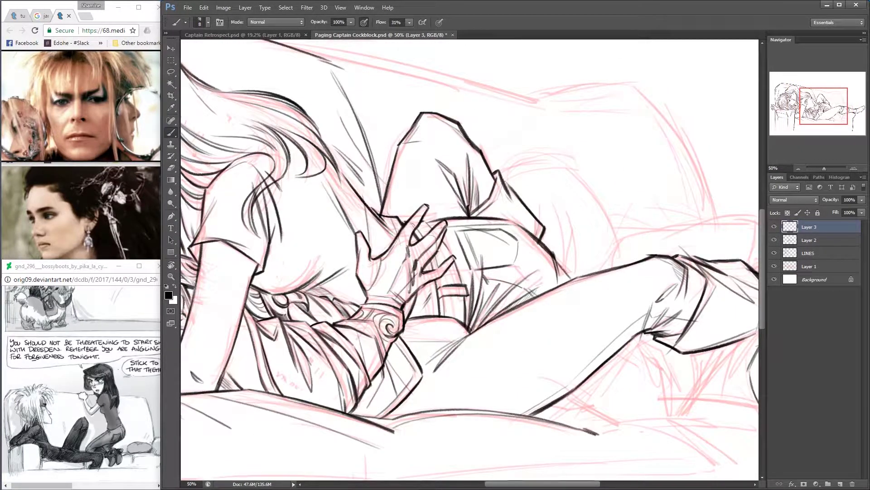
pyautogui.scroll(-5, 553, 240)
pyautogui.hscroll(3, 535, 205)
pyautogui.moveTo(469, 309); pyautogui.dragTo(547, 302)
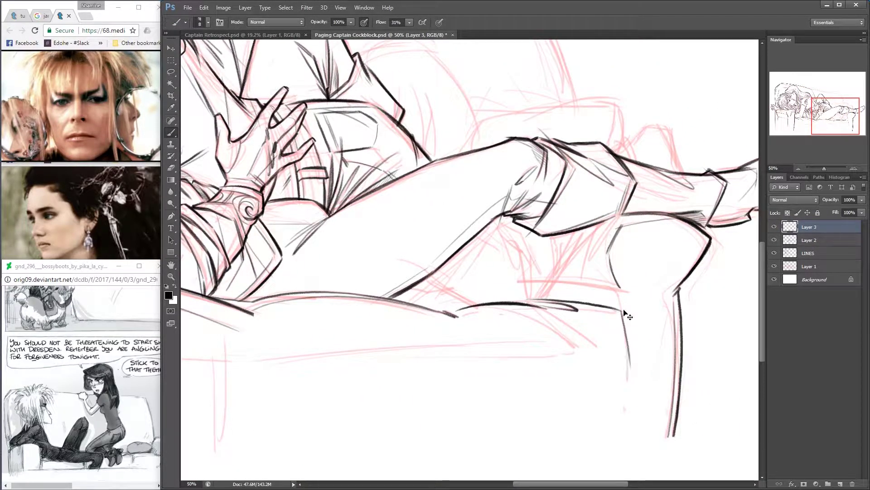
pyautogui.hotkey('ctrl', 's')
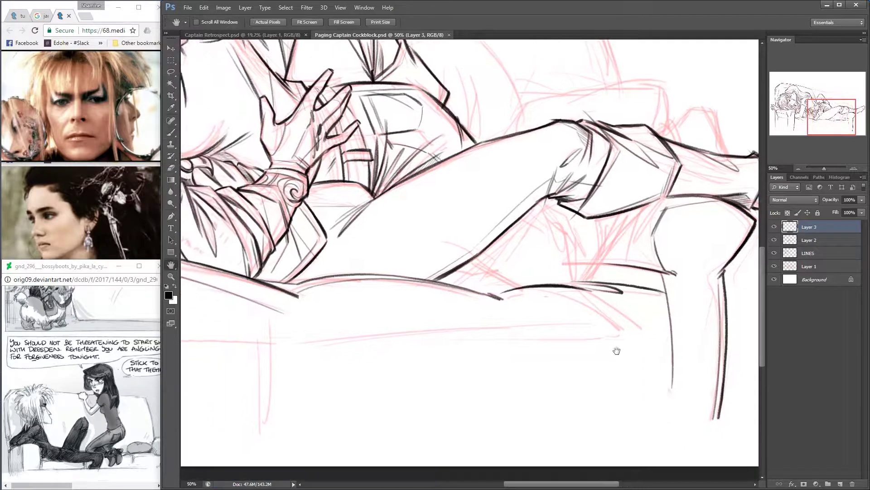
# Add hatching at the couch line and a stroke near the knee, then zoom out to review.
pyautogui.hscroll(-2, 614, 349)
pyautogui.scroll(-1, 614, 350)
pyautogui.moveTo(517, 283); pyautogui.dragTo(537, 287)
pyautogui.scroll(1, 530, 286)
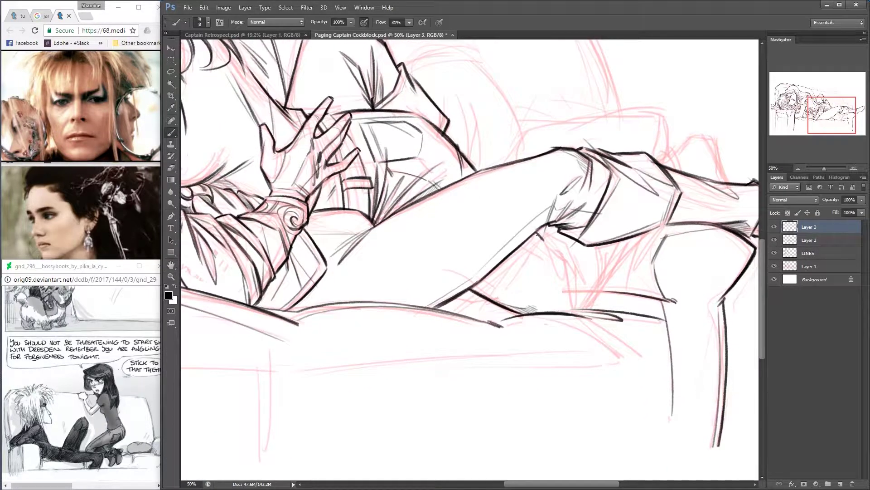
pyautogui.moveTo(547, 242)
pyautogui.mouseDown()
pyautogui.moveTo(568, 293)
pyautogui.moveTo(564, 257)
pyautogui.moveTo(577, 301)
pyautogui.mouseUp()
pyautogui.moveTo(579, 265); pyautogui.dragTo(556, 286)
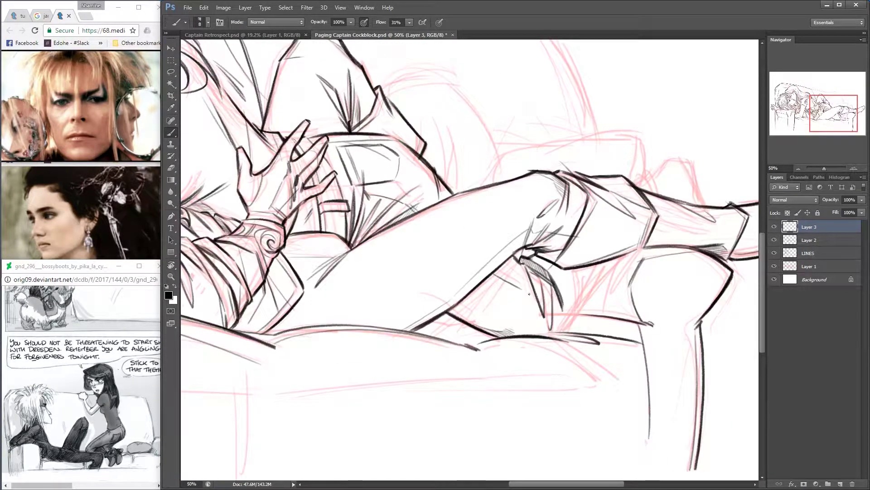
pyautogui.hotkey('ctrl', '-')
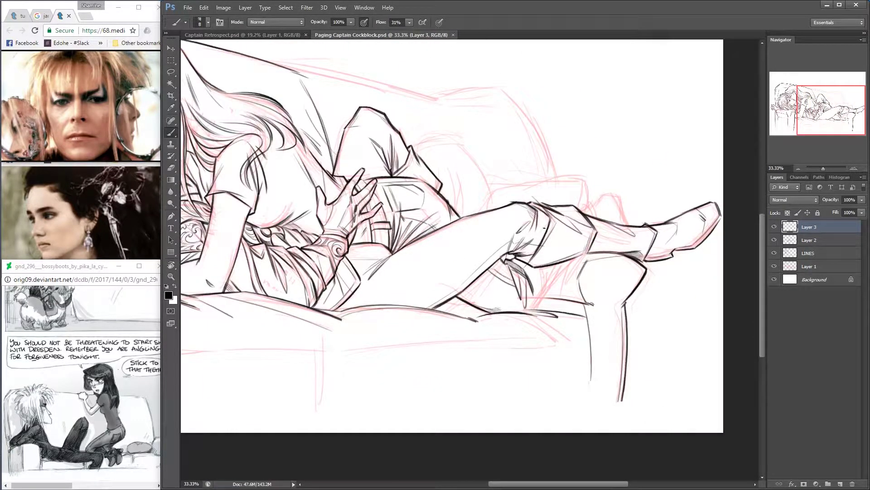
# Zoom to 50% on the legs and couch and erase-touch up the knee line.
pyautogui.hotkey('ctrl', '+')
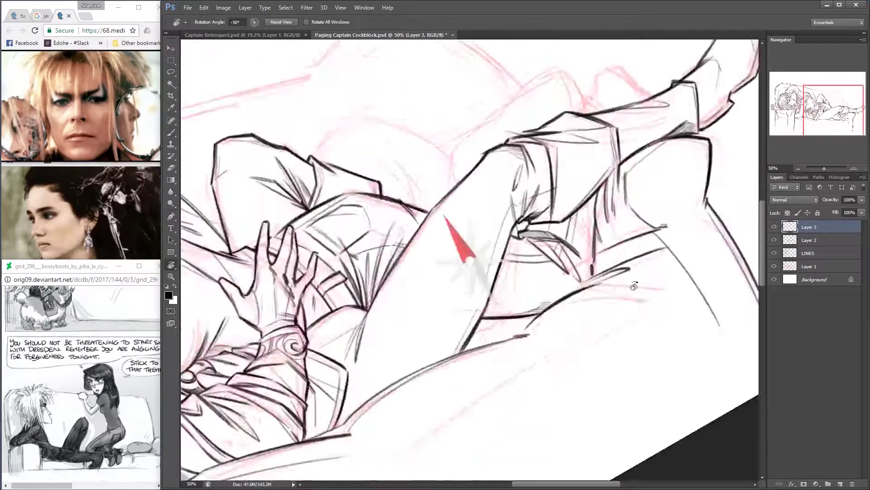
pyautogui.moveTo(697, 176); pyautogui.dragTo(610, 233)
pyautogui.press('b')
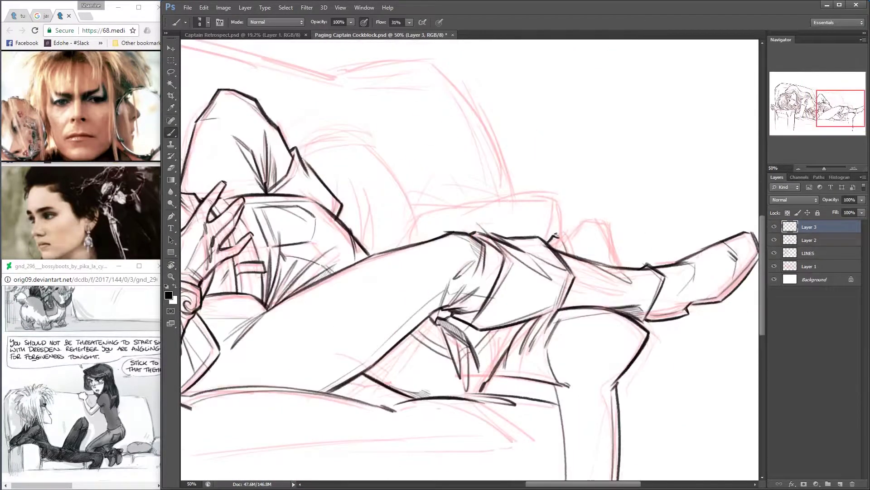
pyautogui.press('e')
pyautogui.moveTo(556, 236)
pyautogui.mouseDown()
pyautogui.moveTo(583, 219)
pyautogui.moveTo(598, 251)
pyautogui.moveTo(592, 173)
pyautogui.moveTo(522, 249)
pyautogui.moveTo(481, 317)
pyautogui.moveTo(465, 366)
pyautogui.mouseUp()
pyautogui.press('b')
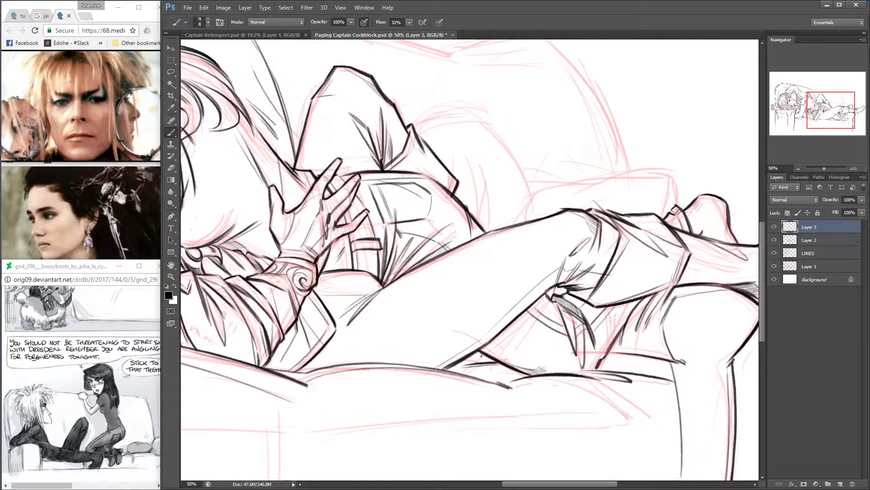
# Tilt the view about 13 degrees, center the lower figure, then reset rotation upright.
pyautogui.hotkey('ctrl', '-')
pyautogui.press('r')
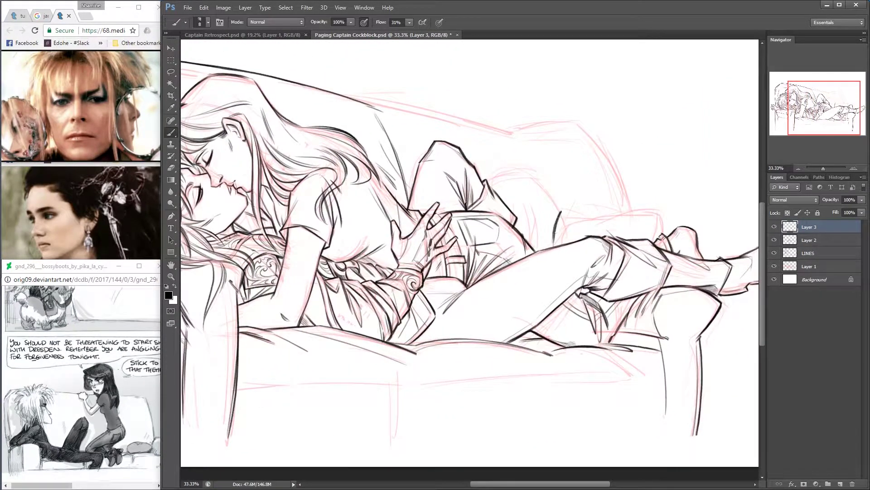
pyautogui.moveTo(558, 227); pyautogui.dragTo(657, 244)
pyautogui.hotkey('ctrl', '+')
pyautogui.press('b')
pyautogui.moveTo(581, 263)
pyautogui.mouseDown()
pyautogui.moveTo(558, 183)
pyautogui.moveTo(499, 145)
pyautogui.moveTo(438, 160)
pyautogui.mouseUp()
pyautogui.press('r')
pyautogui.press('Escape')
pyautogui.press('b')
# Rotate the canvas to -96 degrees and ink a new line along the leg.
pyautogui.press('r')
pyautogui.moveTo(348, 122)
pyautogui.mouseDown()
pyautogui.moveTo(467, 202)
pyautogui.moveTo(471, 236)
pyautogui.moveTo(413, 154)
pyautogui.moveTo(494, 107)
pyautogui.mouseUp()
pyautogui.press('b')
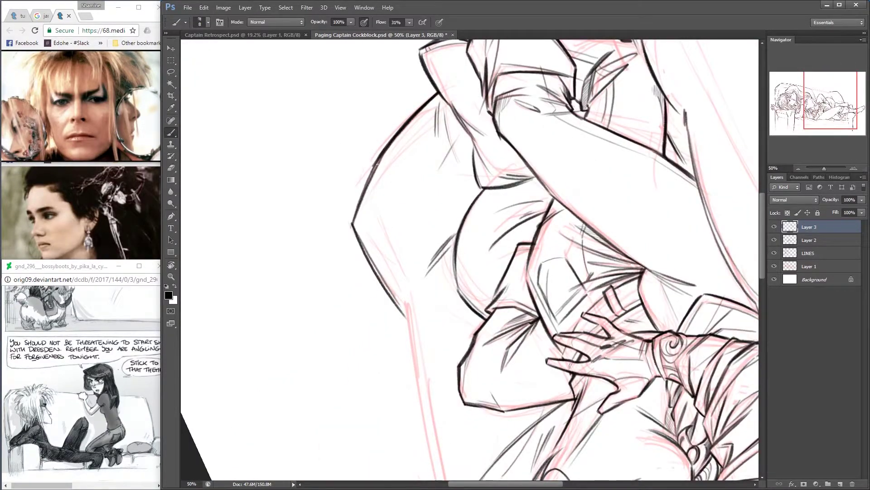
pyautogui.moveTo(428, 292); pyautogui.dragTo(467, 127)
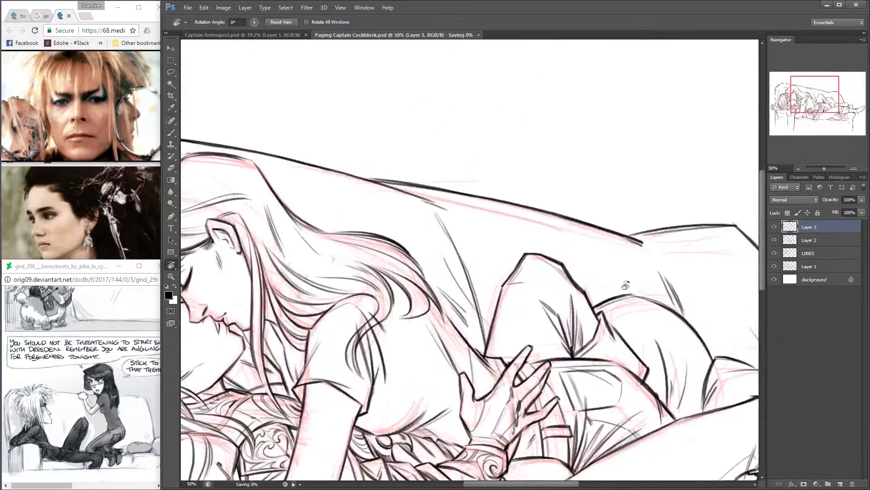
pyautogui.hotkey('ctrl', '0')
pyautogui.moveTo(391, 393); pyautogui.dragTo(591, 107)
pyautogui.hotkey('ctrl', '+')
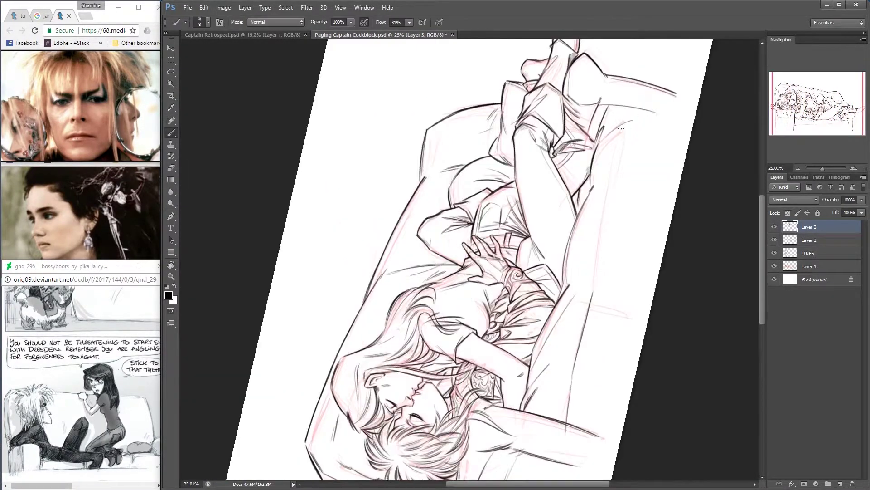
pyautogui.press('b')
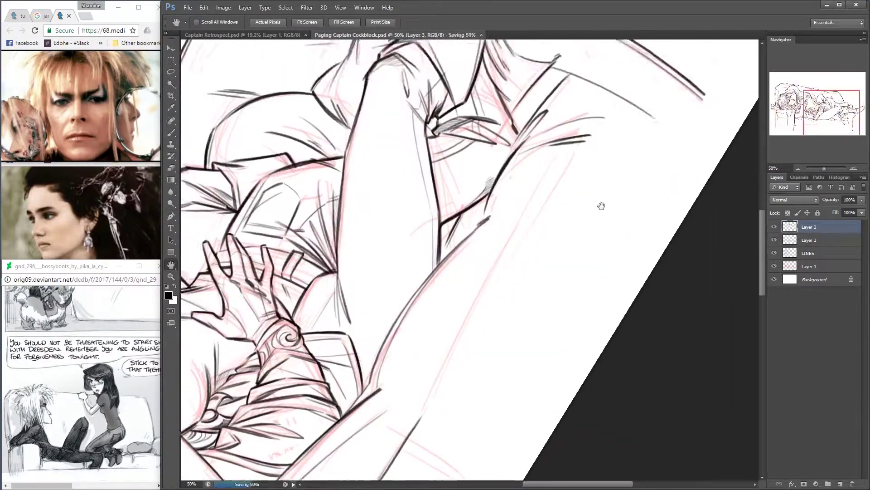
pyautogui.moveTo(560, 130); pyautogui.dragTo(479, 272)
# Undo the stray short vertical stroke, then rotate the view about 30 degrees at 50% zoom.
pyautogui.press('r')
pyautogui.press('Escape')
pyautogui.press('b')
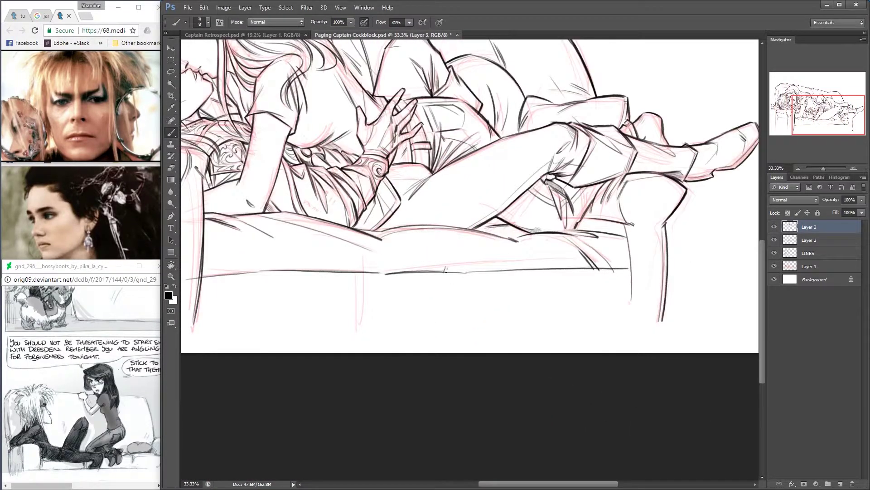
pyautogui.hotkey('ctrl', 'z')
pyautogui.press('r')
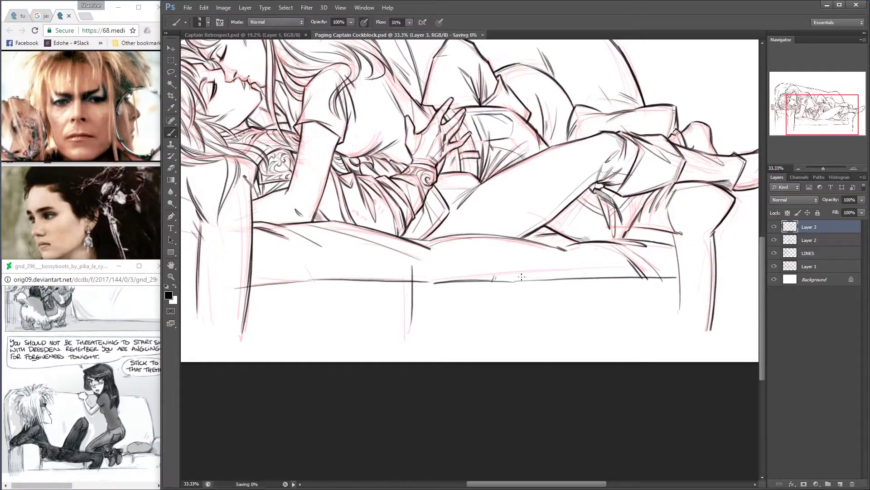
pyautogui.moveTo(522, 204); pyautogui.dragTo(637, 272)
pyautogui.hotkey('ctrl', '+')
pyautogui.press('b')
pyautogui.press('r')
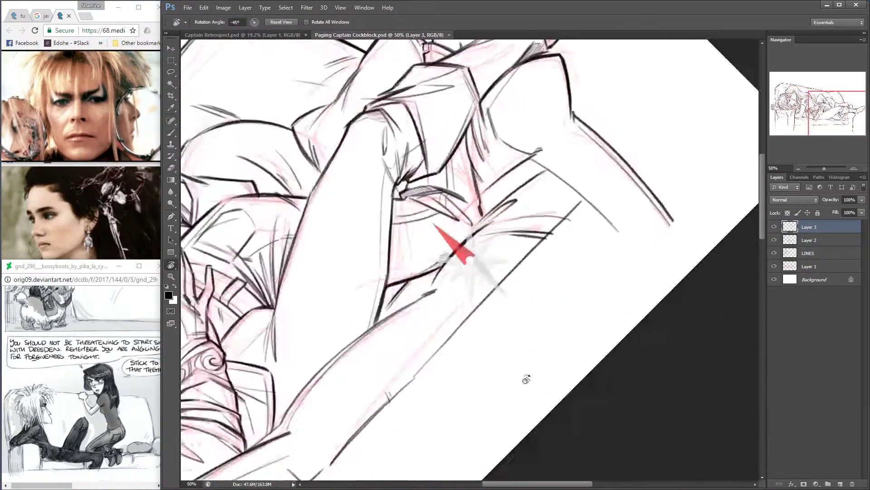